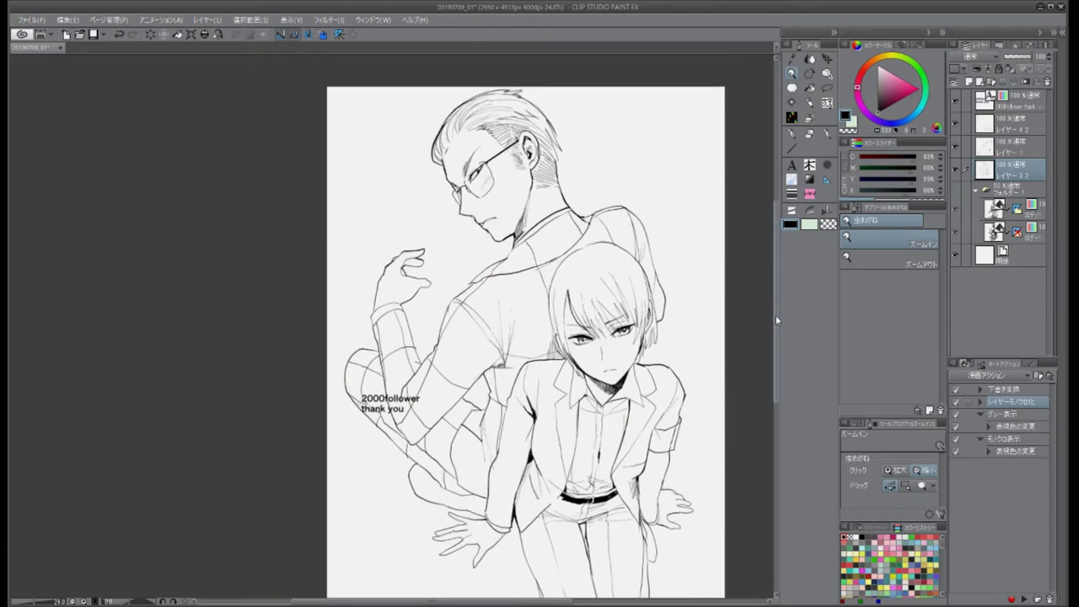
# Step: Refine the line art of the rear figure's neck and collar by redrawing strokes and erasing stray lines
pyautogui.moveTo(565, 199)
pyautogui.mouseDown()
pyautogui.moveTo(566, 226)
pyautogui.moveTo(563, 202)
pyautogui.moveTo(540, 242)
pyautogui.moveTo(576, 210)
pyautogui.mouseUp()
pyautogui.press('p')
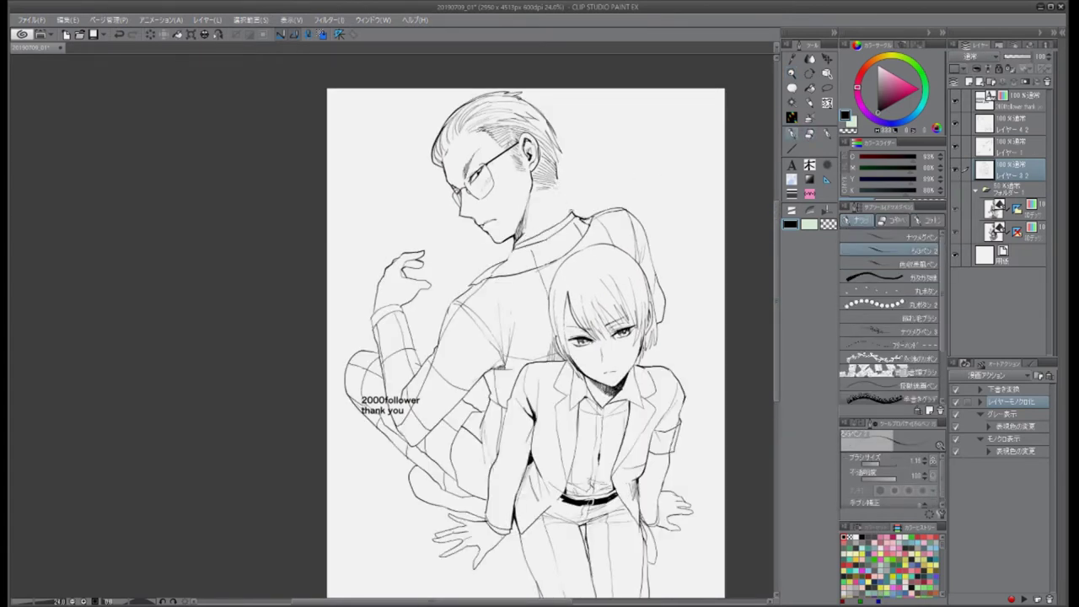
pyautogui.press('b')
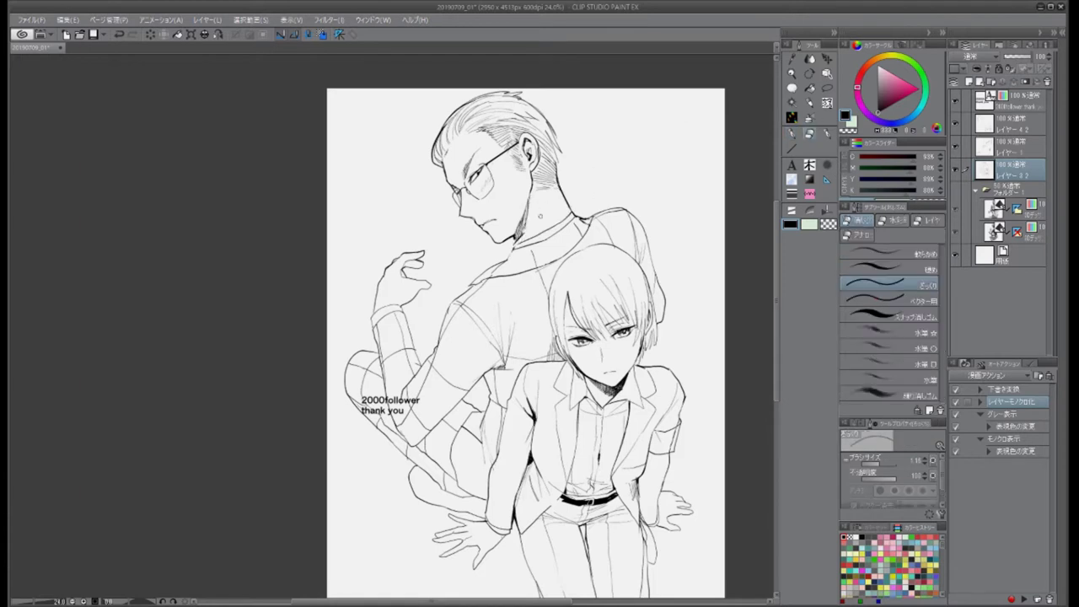
pyautogui.press('p')
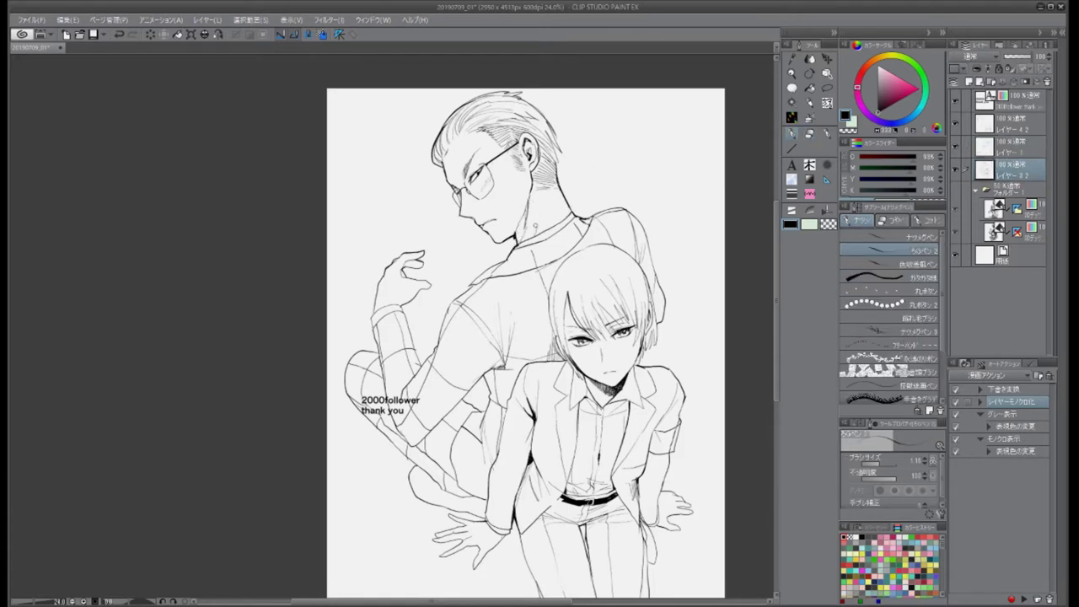
pyautogui.press('e')
pyautogui.moveTo(504, 263); pyautogui.dragTo(469, 285)
pyautogui.press('p')
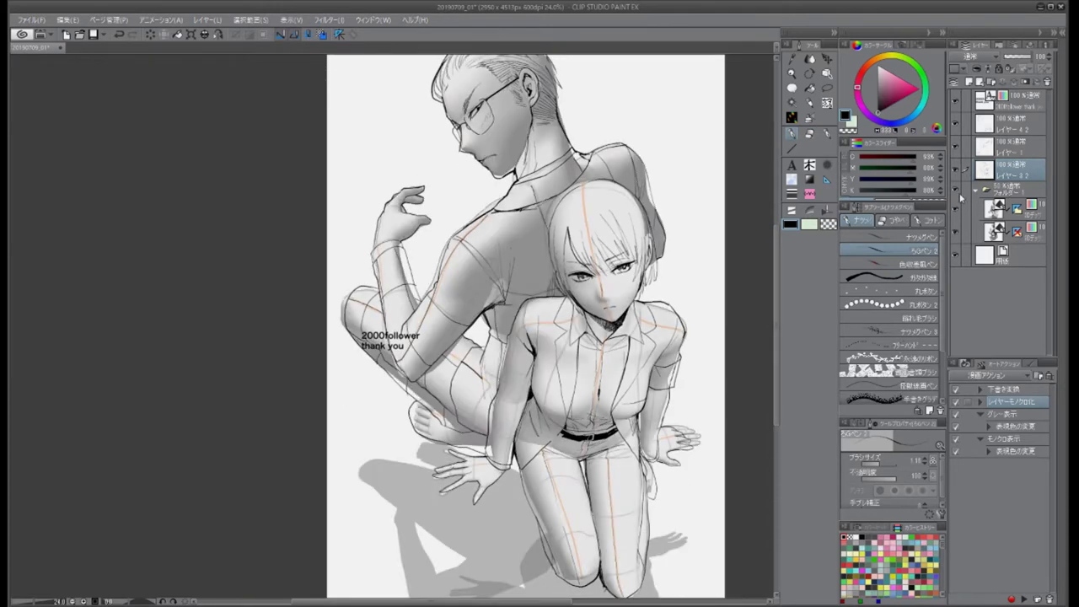
# Step: Add a new layer above the mannequin folder and trace the outline of the figures' cast shadow on it
pyautogui.scroll(-3, 650, 488)
pyautogui.hotkey('ctrl', 'shift', 'n')
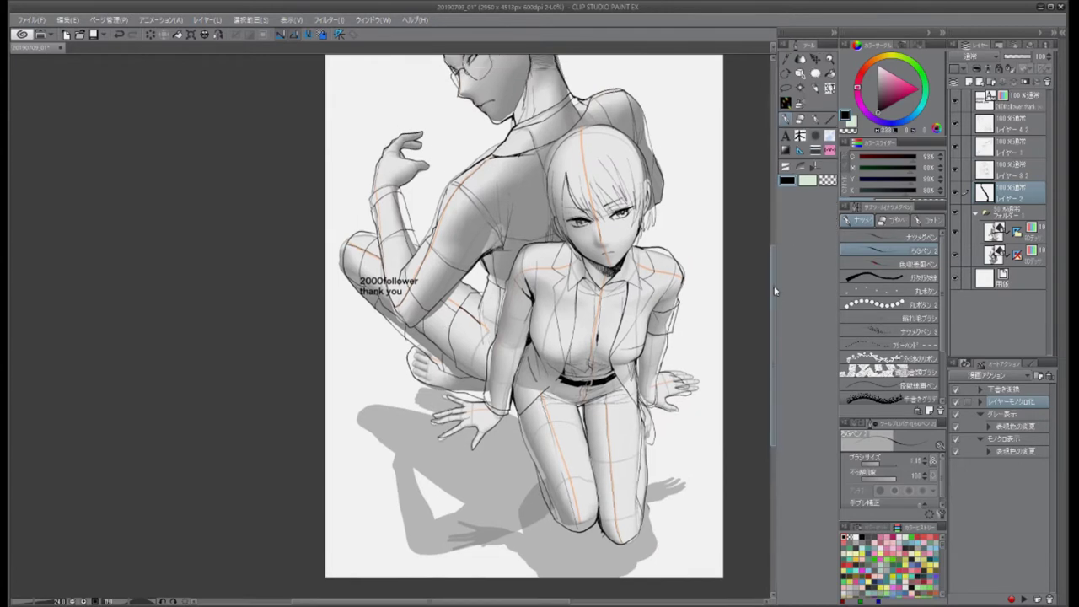
pyautogui.scroll(-2, 647, 461)
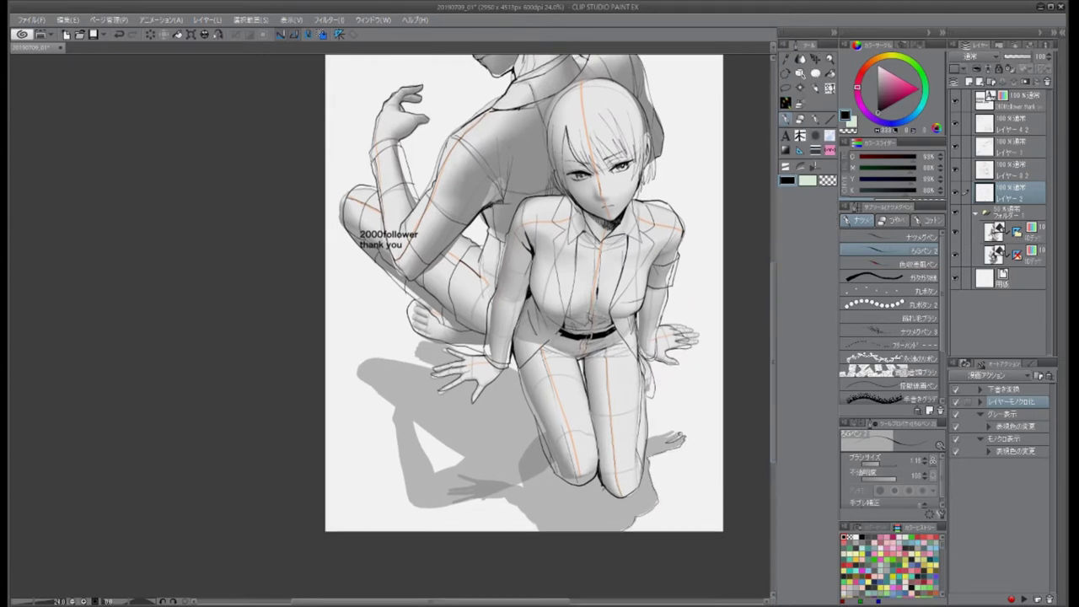
pyautogui.moveTo(674, 435); pyautogui.dragTo(573, 396)
pyautogui.moveTo(410, 362)
pyautogui.mouseDown()
pyautogui.moveTo(397, 443)
pyautogui.moveTo(473, 496)
pyautogui.moveTo(516, 506)
pyautogui.mouseUp()
# Step: Move the traced shadow outline upward toward the seated figures
pyautogui.press('k')
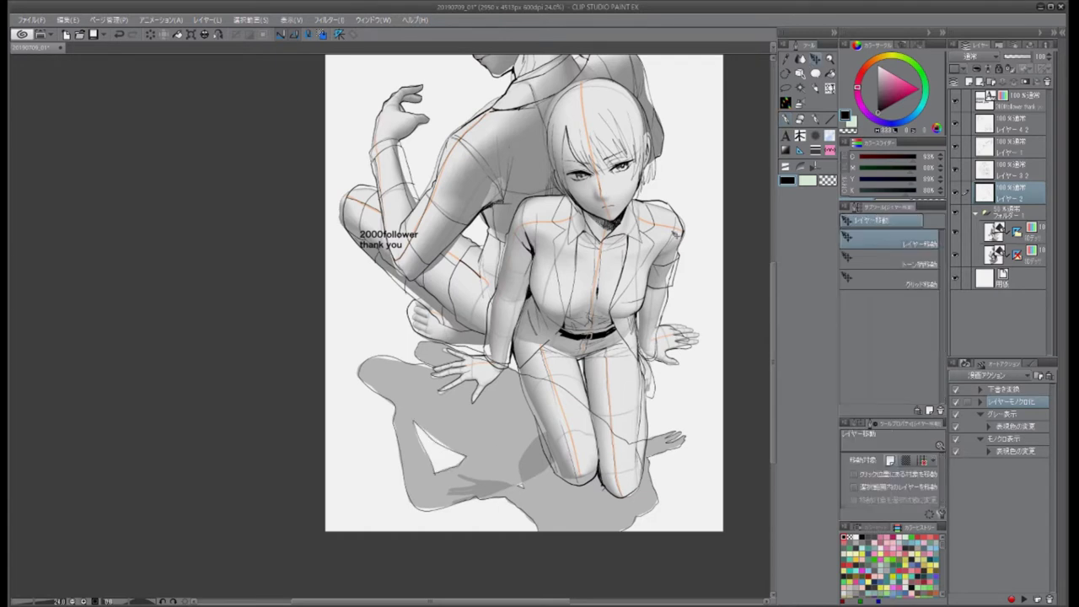
pyautogui.moveTo(679, 206)
pyautogui.mouseDown()
pyautogui.moveTo(690, 203)
pyautogui.moveTo(681, 211)
pyautogui.mouseUp()
pyautogui.click(785, 118)
# Step: Add another layer above the shadow outline, choose a gray colour and set the layer's expression colour to gray
pyautogui.click(970, 82)
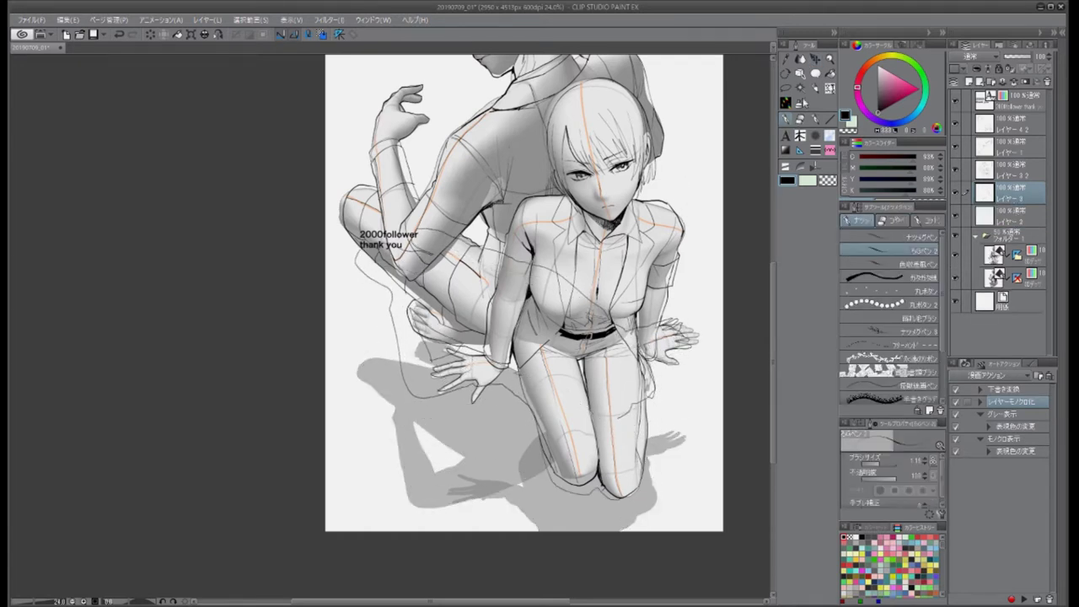
pyautogui.click(785, 88)
pyautogui.scroll(2, 522, 304)
pyautogui.moveTo(518, 493); pyautogui.dragTo(323, 222)
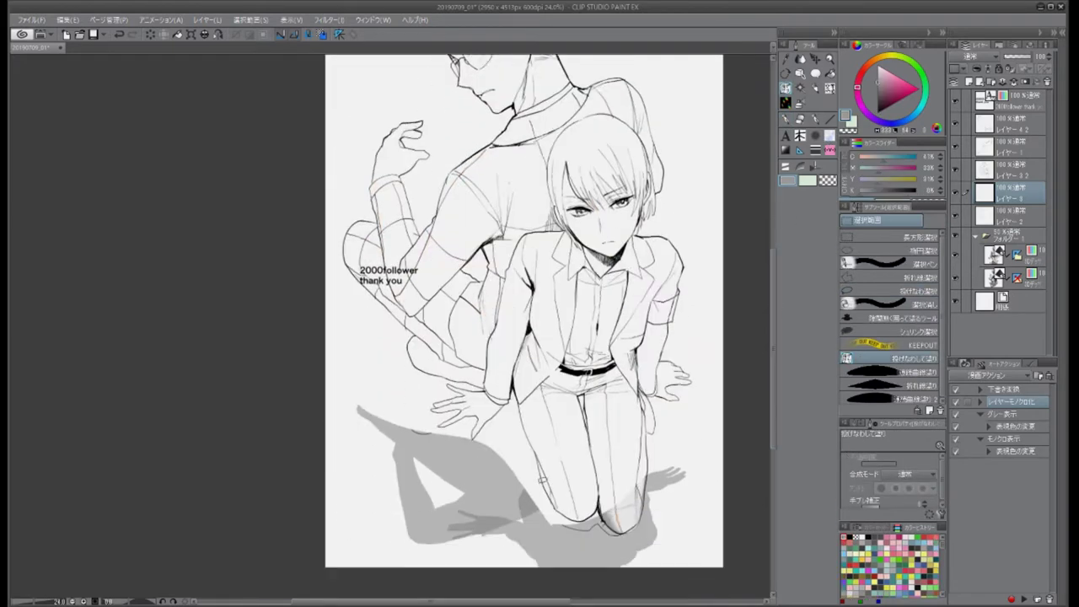
pyautogui.click(978, 363)
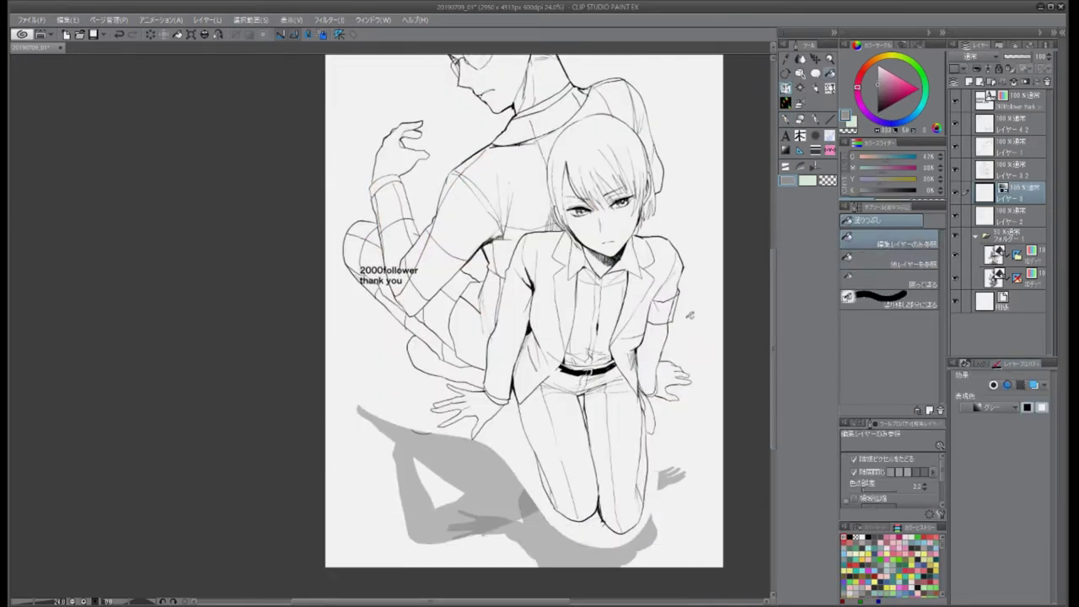
# Step: Fill around both figures in gray and remove the surrounding area with a transparent fill referring to other layers, leaving a gray silhouette
pyautogui.click(704, 287)
pyautogui.hotkey('ctrl', 'z')
pyautogui.click(889, 258)
pyautogui.hotkey('ctrl', 'y')
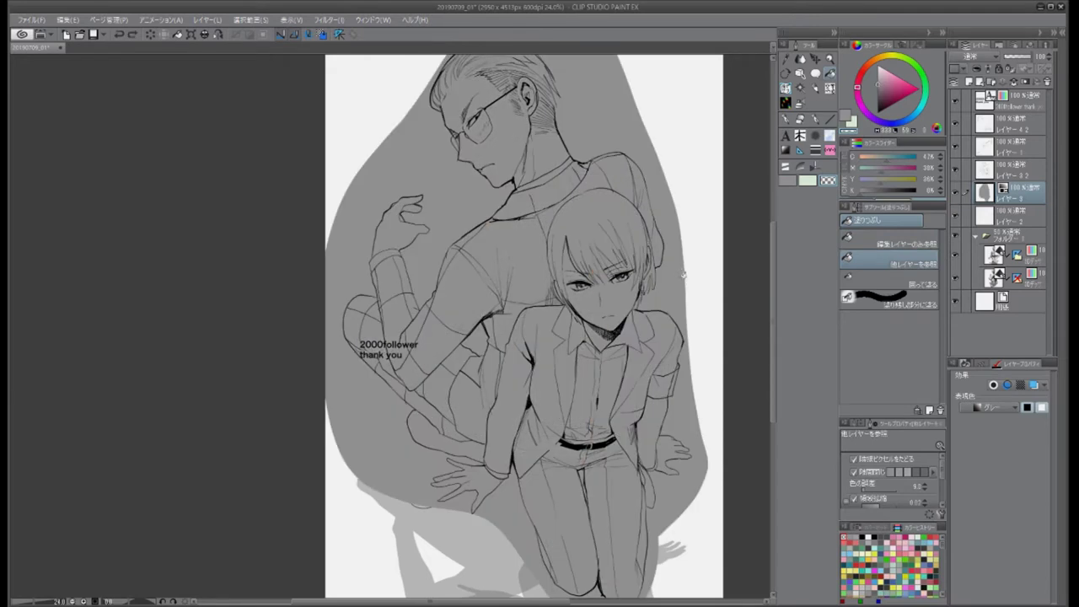
pyautogui.hotkey('ctrl', 'z')
pyautogui.scroll(-1, 776, 347)
pyautogui.scroll(3, 775, 347)
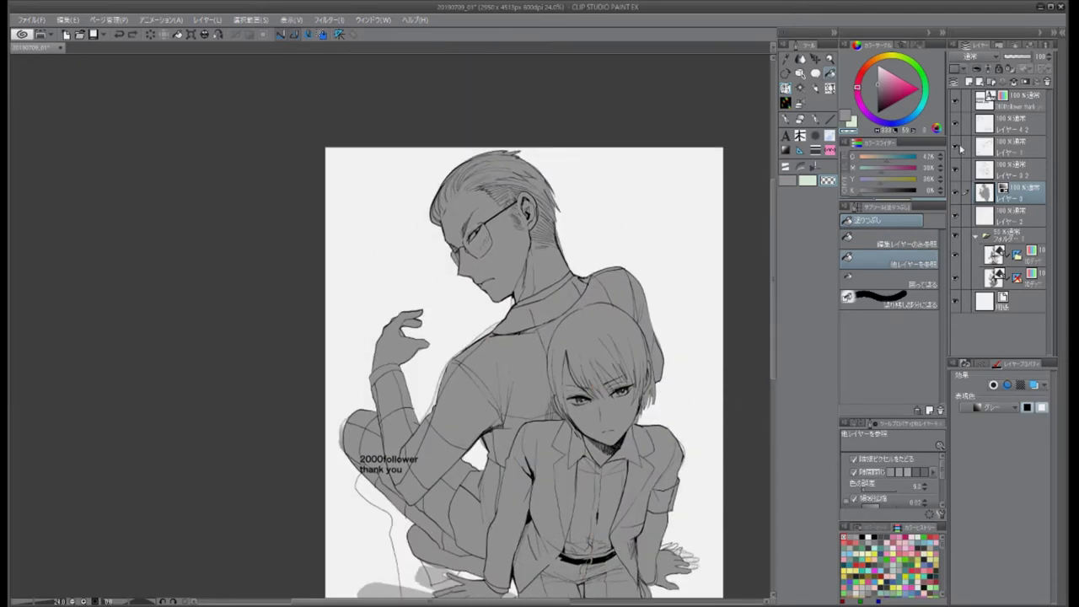
# Step: Move the "2000follower thank you" text up beside the rear figure's face
pyautogui.scroll(-3, 771, 333)
pyautogui.press('t')
pyautogui.click(385, 374)
pyautogui.moveTo(386, 363); pyautogui.dragTo(386, 126)
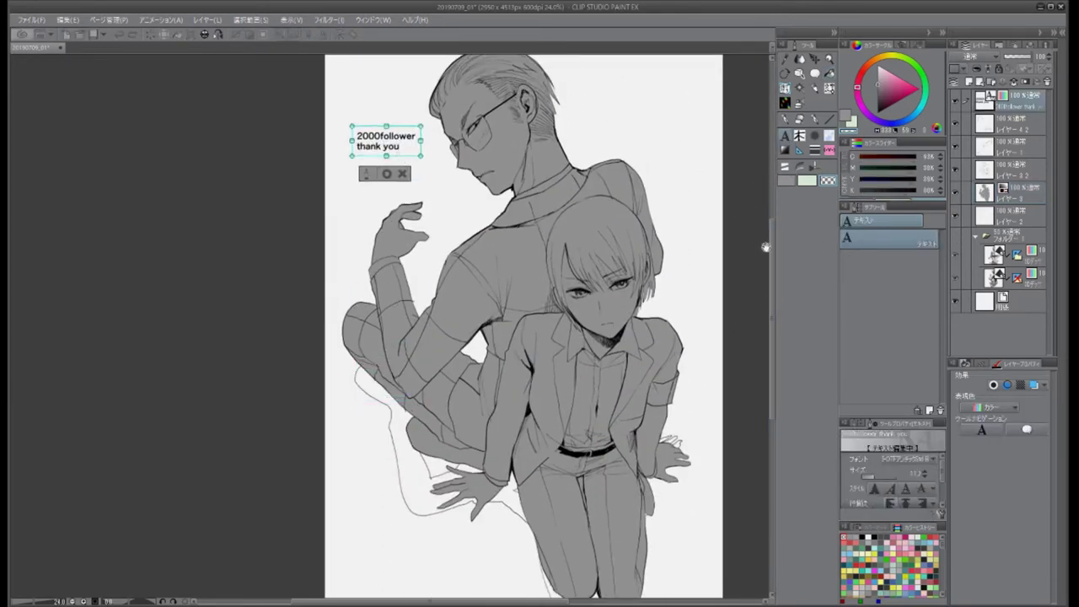
# Step: Draw a cigarette between the fingers of the rear figure's raised hand on the line-art layer
pyautogui.press('p')
pyautogui.keyDown('ctrl'); pyautogui.click(410, 212); pyautogui.keyUp('ctrl')
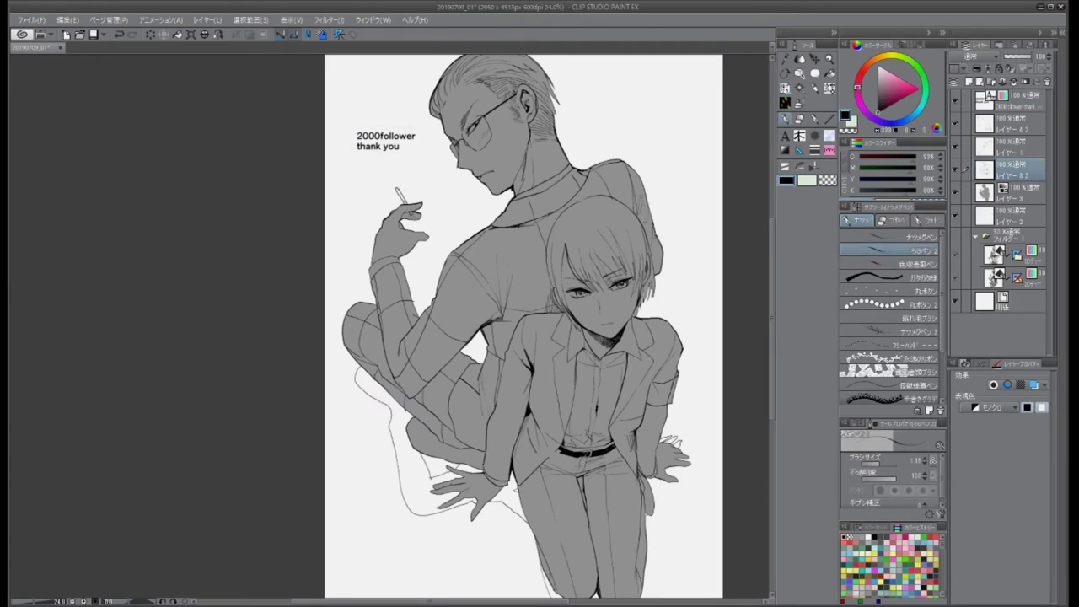
# Step: Clear the gray silhouette fill from its layer
pyautogui.click(1018, 193)
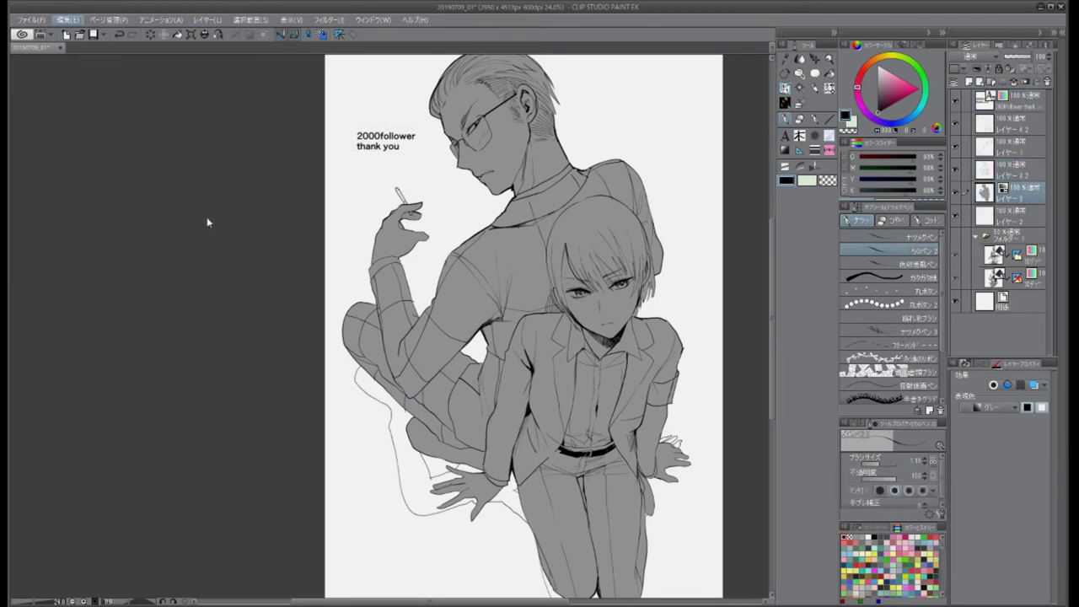
pyautogui.scroll(2, 749, 216)
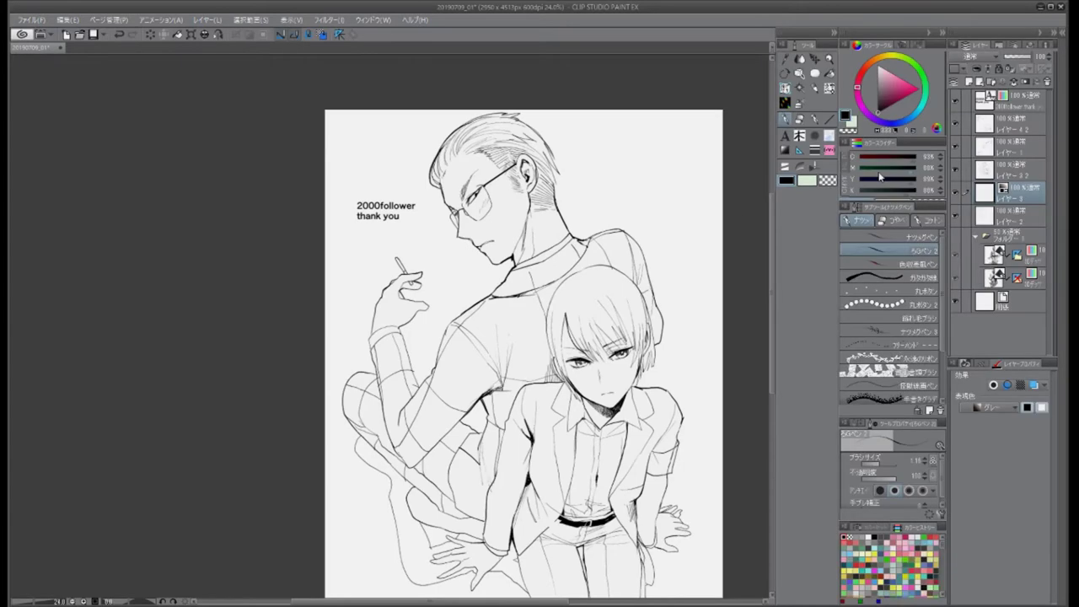
# Step: Auto-select one front panel of the kneeling figure's jacket, referring to other layers, and apply a dot screentone layer to it
pyautogui.scroll(-2, 657, 338)
pyautogui.press('w')
pyautogui.click(653, 379)
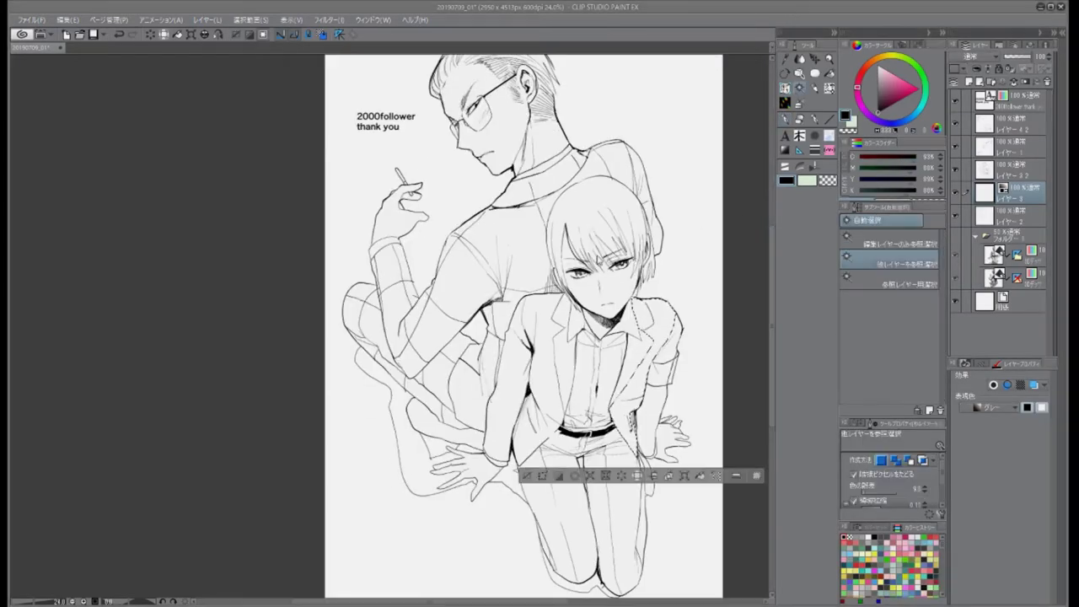
pyautogui.press('g')
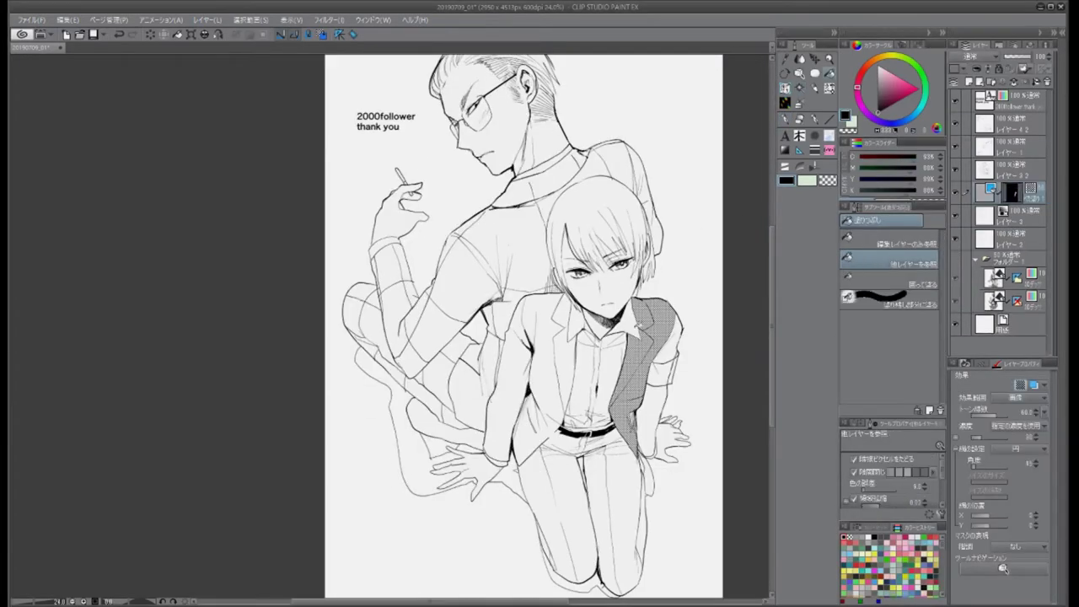
# Step: Fill the rest of the kneeling figure's jacket and one trouser leg on the tone layer, and turn the tone effect back on
pyautogui.press('m')
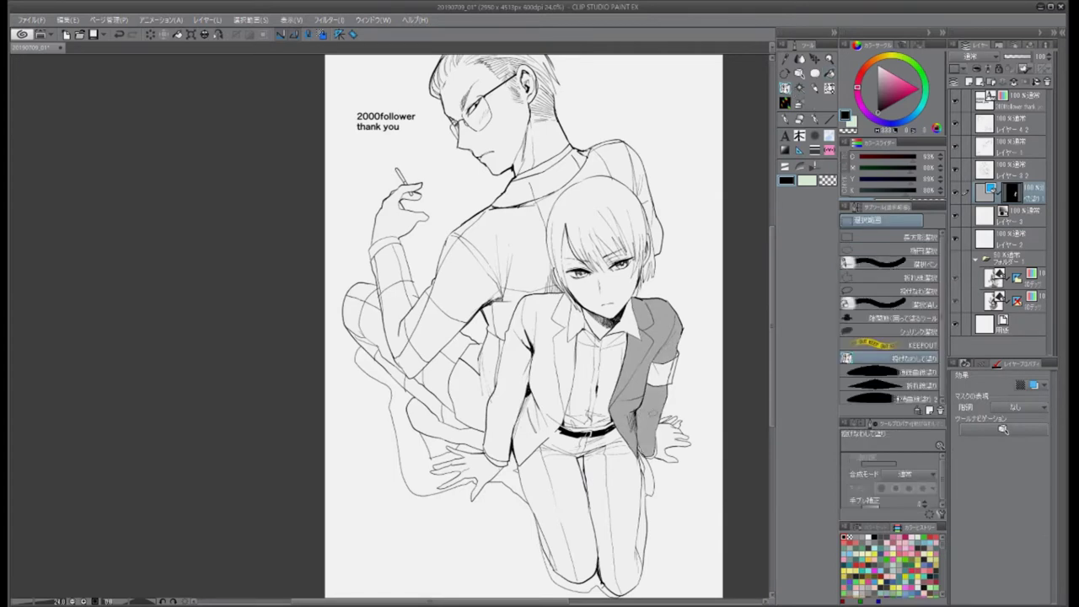
pyautogui.press('g')
pyautogui.click(506, 379)
pyautogui.click(556, 506)
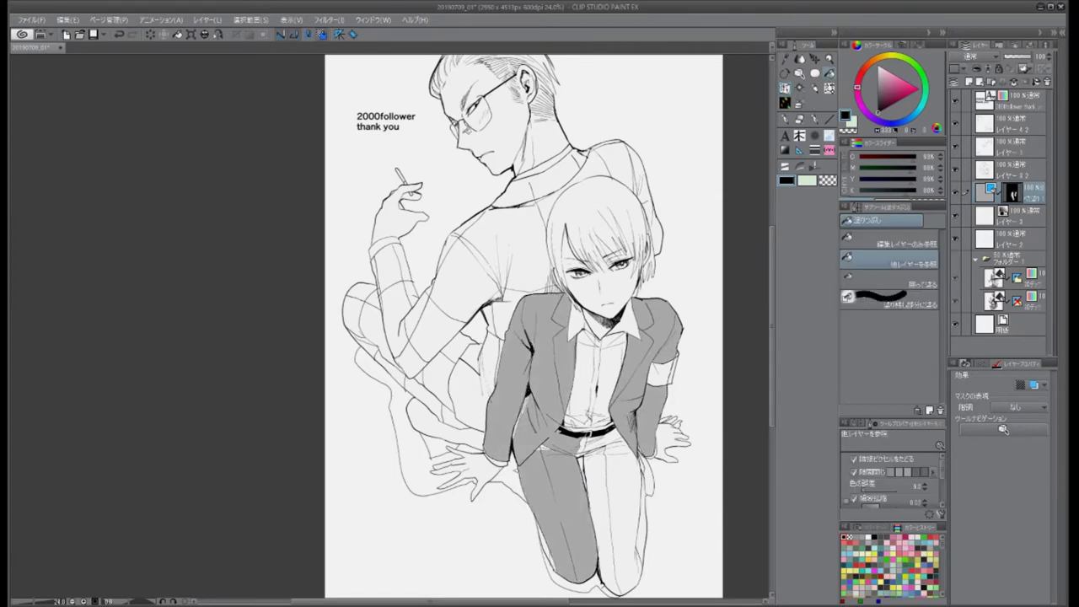
pyautogui.click(1020, 384)
# Step: Extend the suit tone over the waist and remaining trouser leg, and remove the overspill along the outer leg
pyautogui.scroll(-2, 522, 320)
pyautogui.press('m')
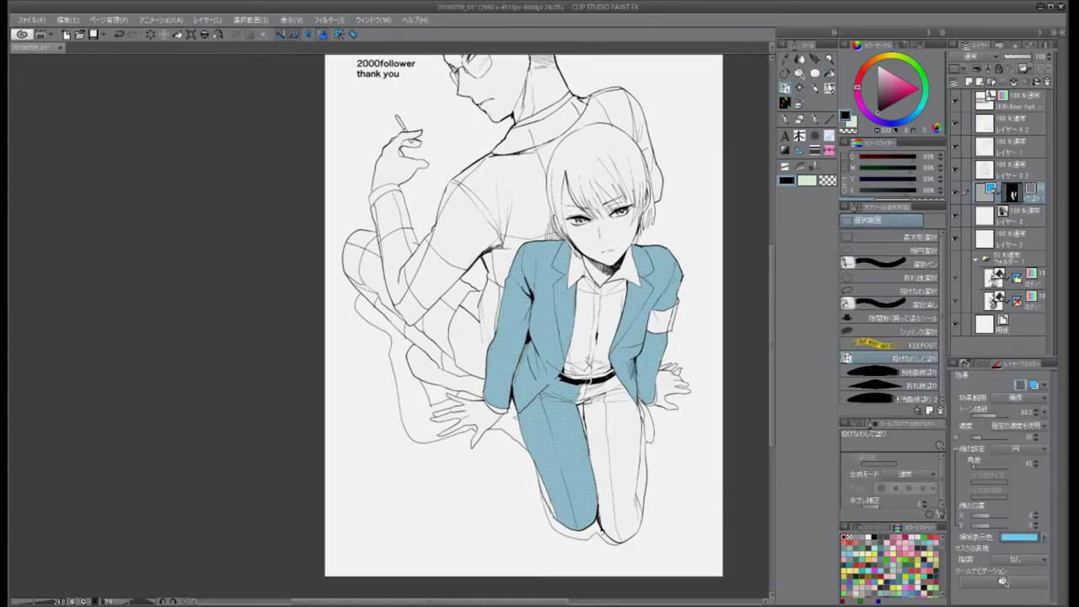
pyautogui.moveTo(588, 413)
pyautogui.mouseDown()
pyautogui.moveTo(658, 464)
pyautogui.moveTo(620, 368)
pyautogui.moveTo(558, 401)
pyautogui.mouseUp()
pyautogui.press('g')
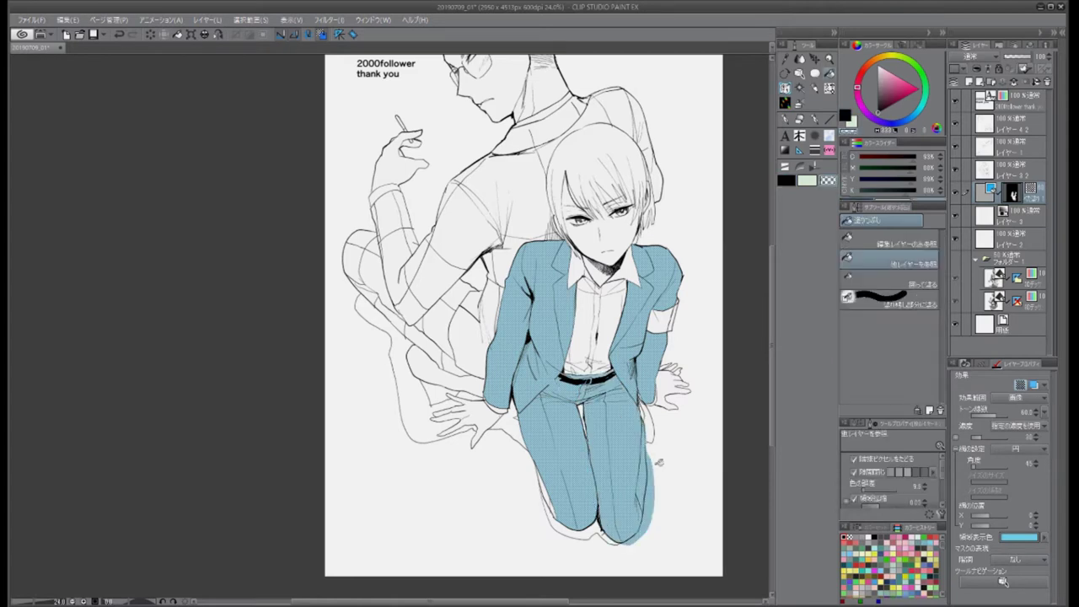
pyautogui.press('m')
pyautogui.moveTo(636, 352)
pyautogui.mouseDown()
pyautogui.moveTo(675, 303)
pyautogui.moveTo(647, 362)
pyautogui.mouseUp()
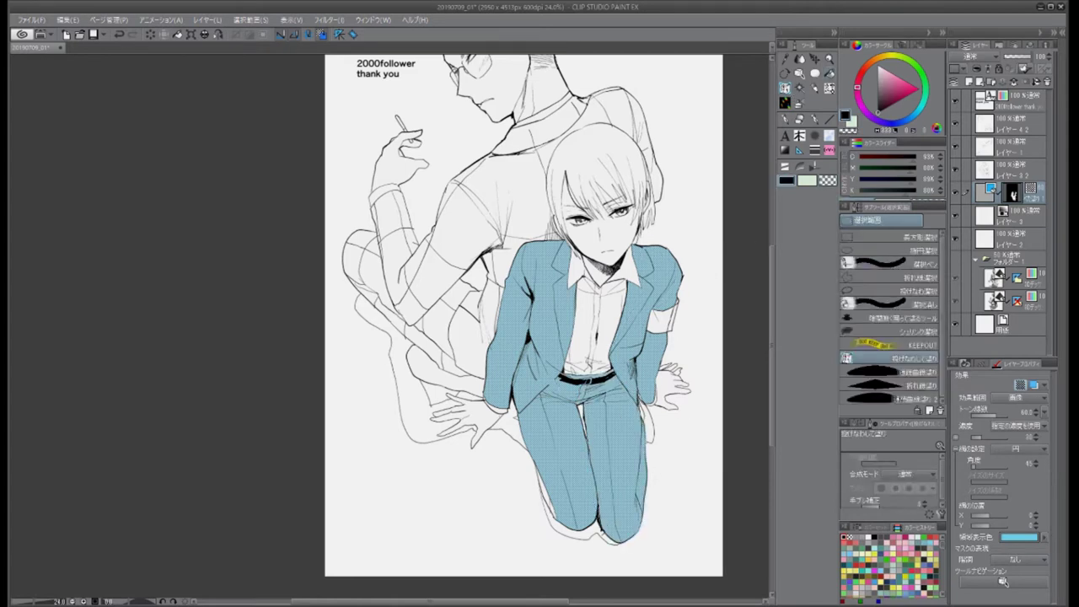
# Step: Lasso the shirt area just above the belt and add a separate tone layer with 10 density for its shading
pyautogui.scroll(2, 522, 321)
pyautogui.press('m')
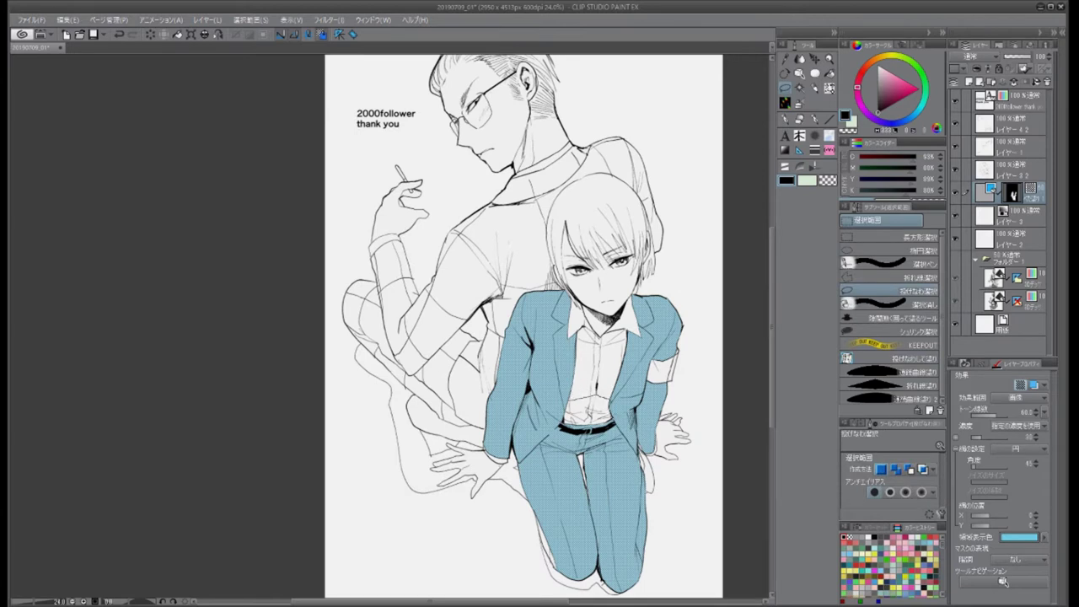
pyautogui.moveTo(564, 418); pyautogui.dragTo(614, 422)
pyautogui.hotkey('ctrl', 'c')
pyautogui.hotkey('ctrl', 'v')
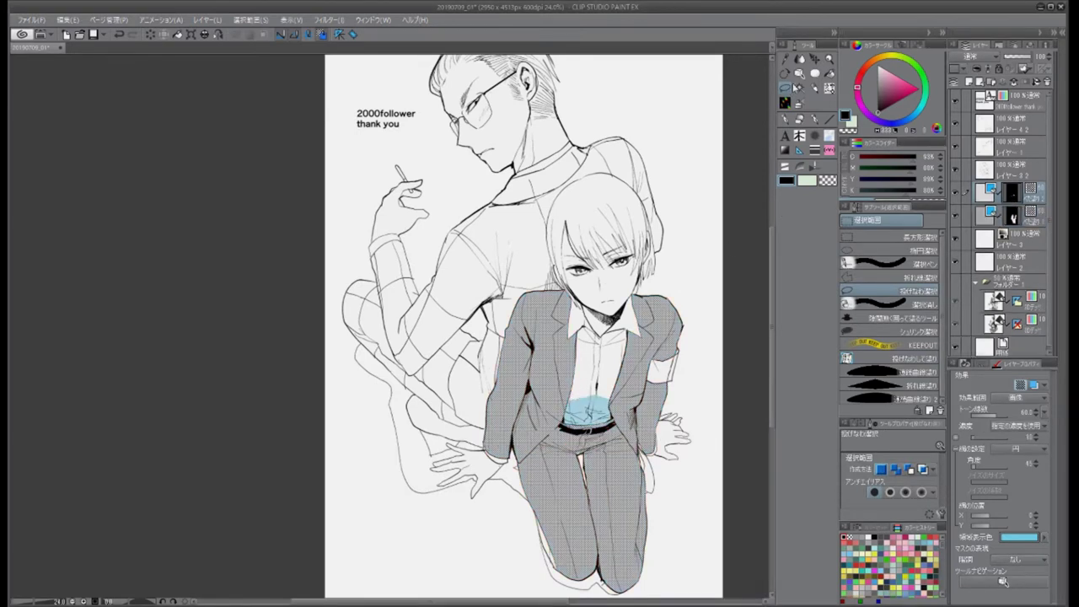
# Step: Add the light shirt tone as a shadow under the kneeling figure's chin and collar
pyautogui.scroll(1, 557, 329)
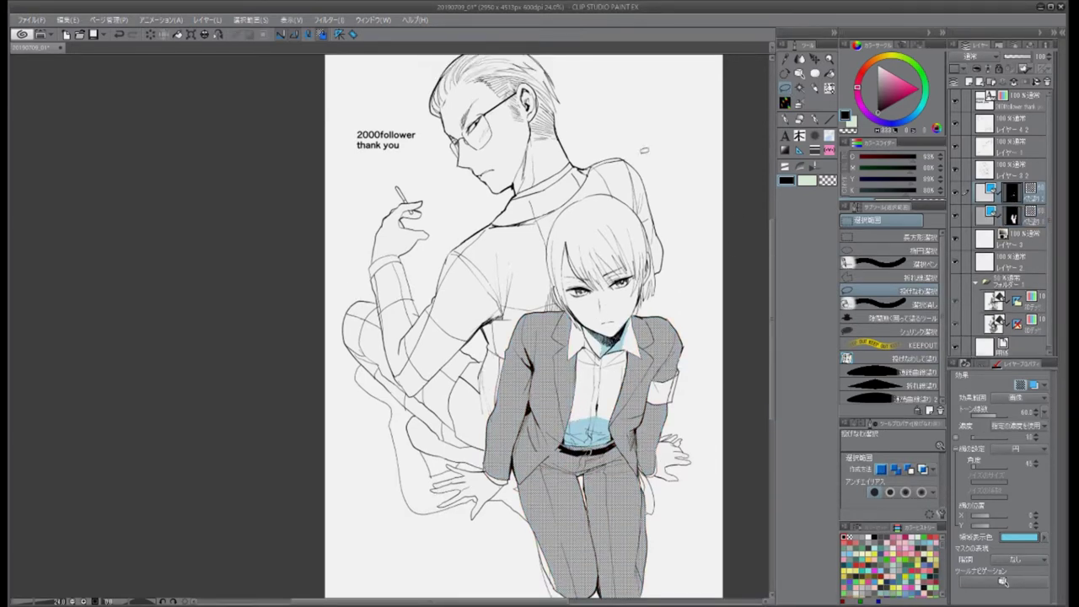
pyautogui.press('m')
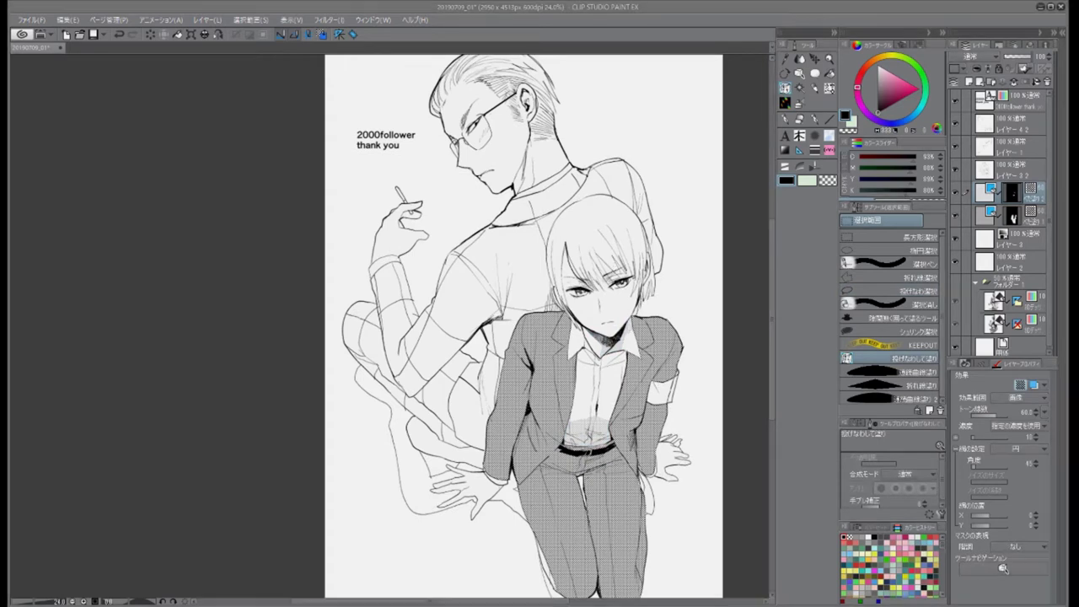
# Step: Fill the kneeling figure's armband solid black on the line-art layer above the tones
pyautogui.press('g')
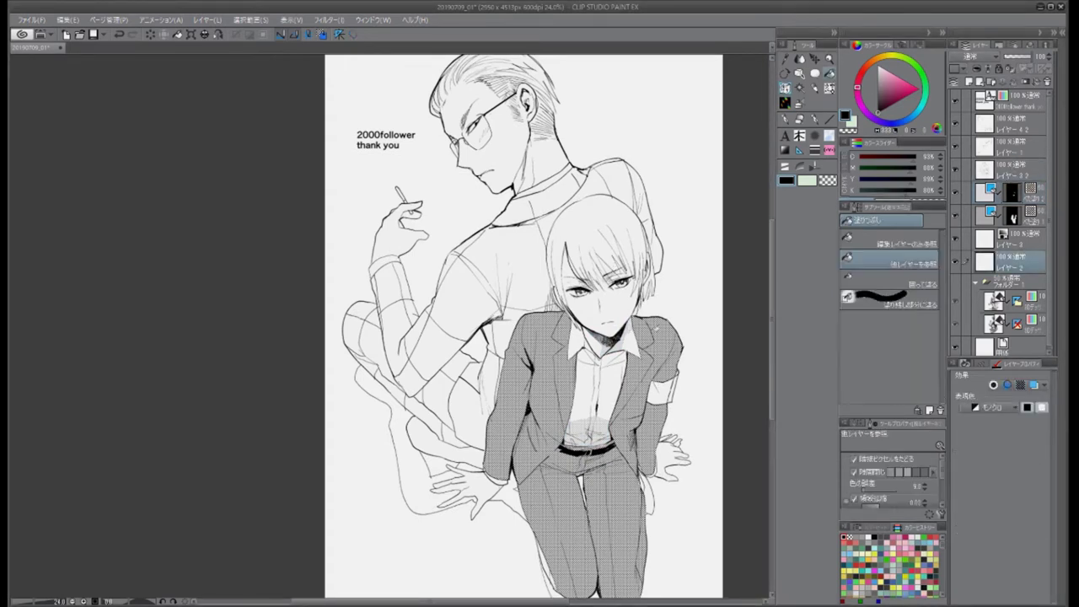
pyautogui.click(1024, 242)
pyautogui.click(1012, 169)
pyautogui.click(670, 387)
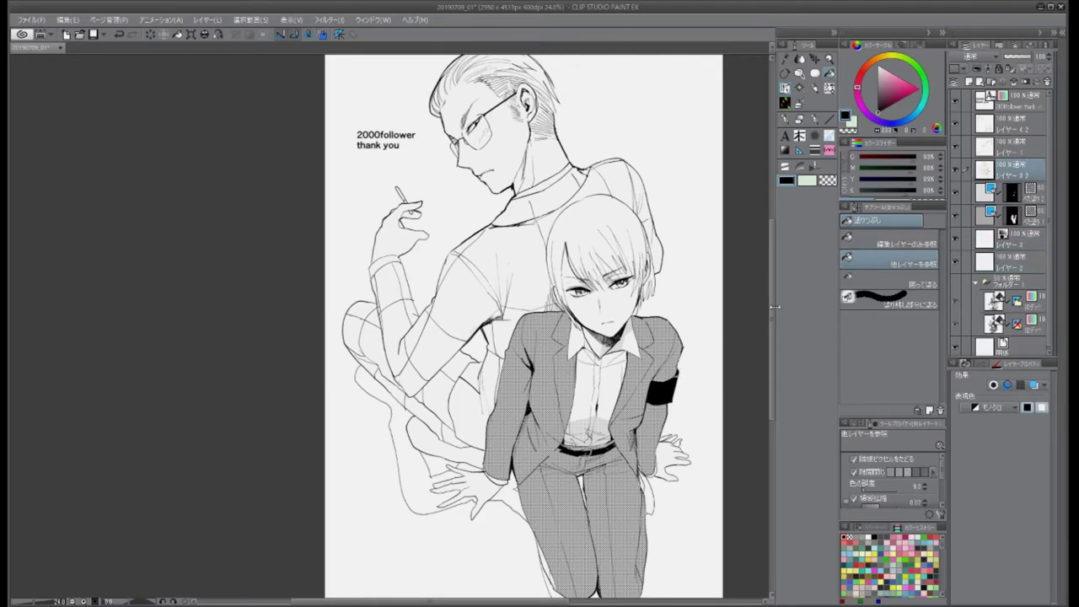
# Step: Fill the main mass of the kneeling figure's hair solid black on layer レイヤー 4 2
pyautogui.scroll(3, 670, 387)
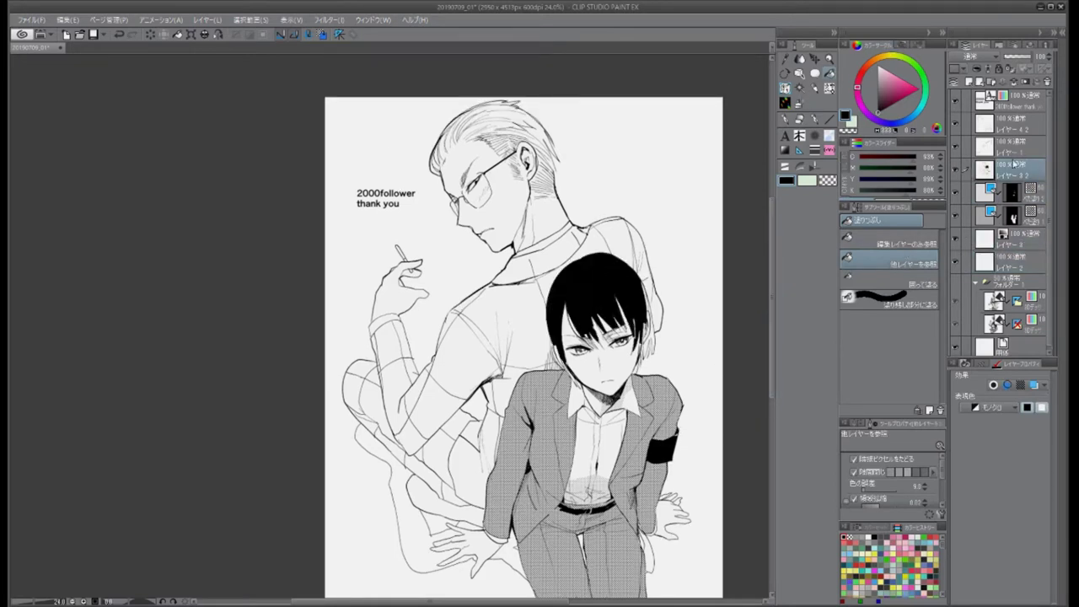
pyautogui.click(1012, 122)
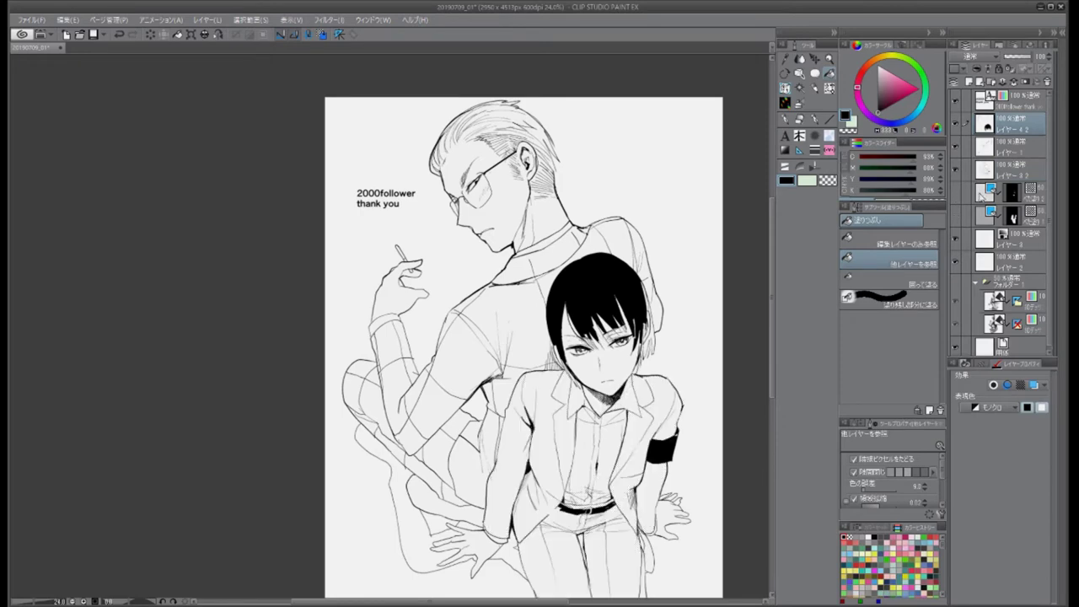
# Step: Blacken the hair locks framing both sides of the kneeling figure's face with lasso fills
pyautogui.press('m')
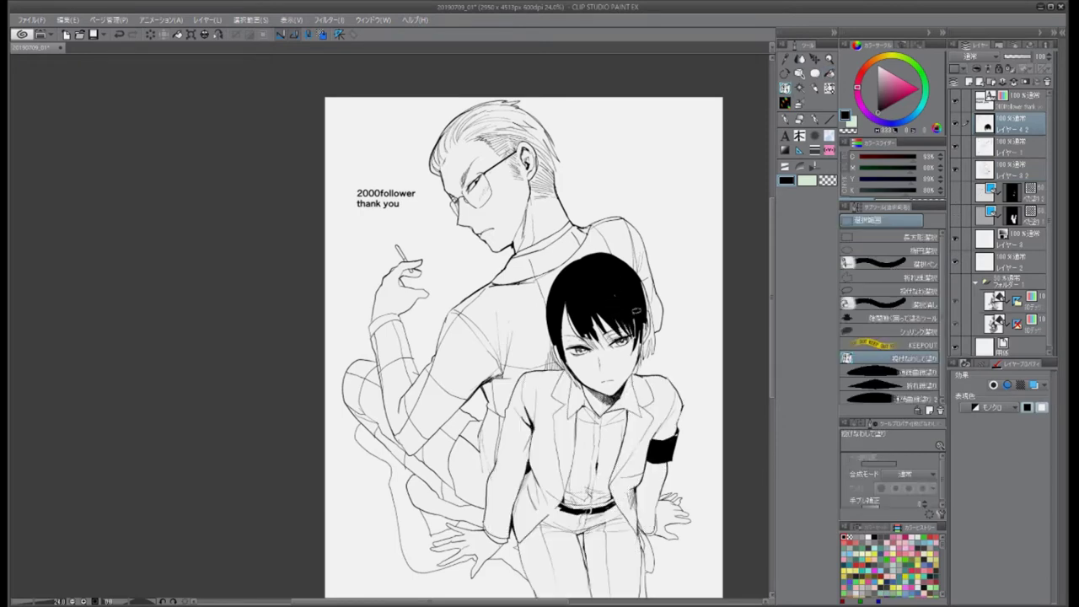
pyautogui.scroll(3, 638, 342)
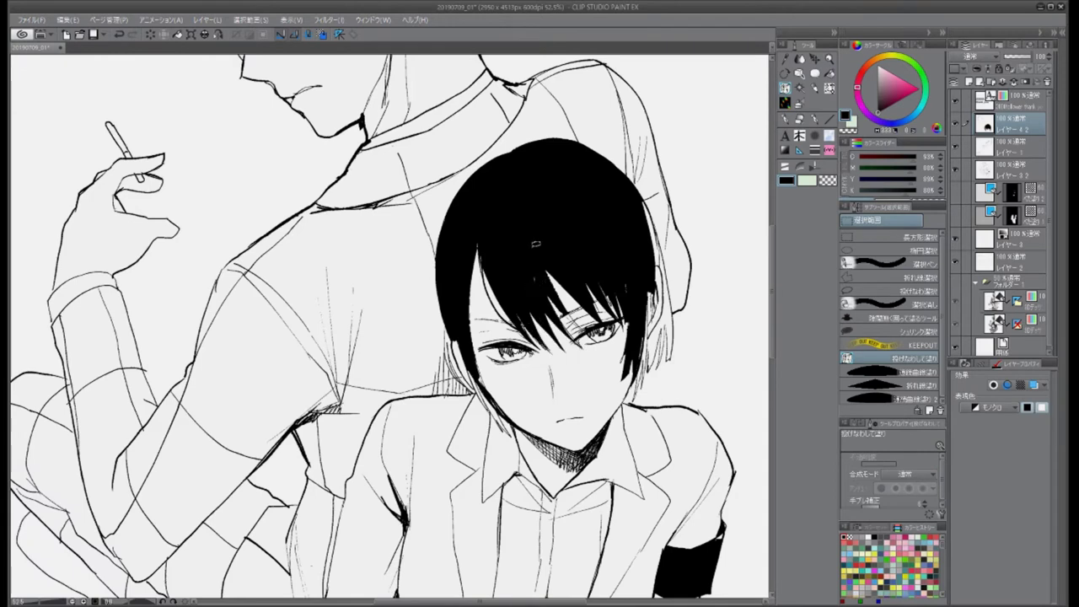
pyautogui.moveTo(469, 324)
pyautogui.mouseDown()
pyautogui.moveTo(516, 415)
pyautogui.moveTo(499, 435)
pyautogui.moveTo(466, 337)
pyautogui.mouseUp()
pyautogui.moveTo(639, 378); pyautogui.dragTo(644, 338)
# Step: Fill the remaining hair locks beside the kneeling figure's ears black and darken the side strands with the G pen
pyautogui.press('g')
pyautogui.click(660, 308)
pyautogui.click(662, 235)
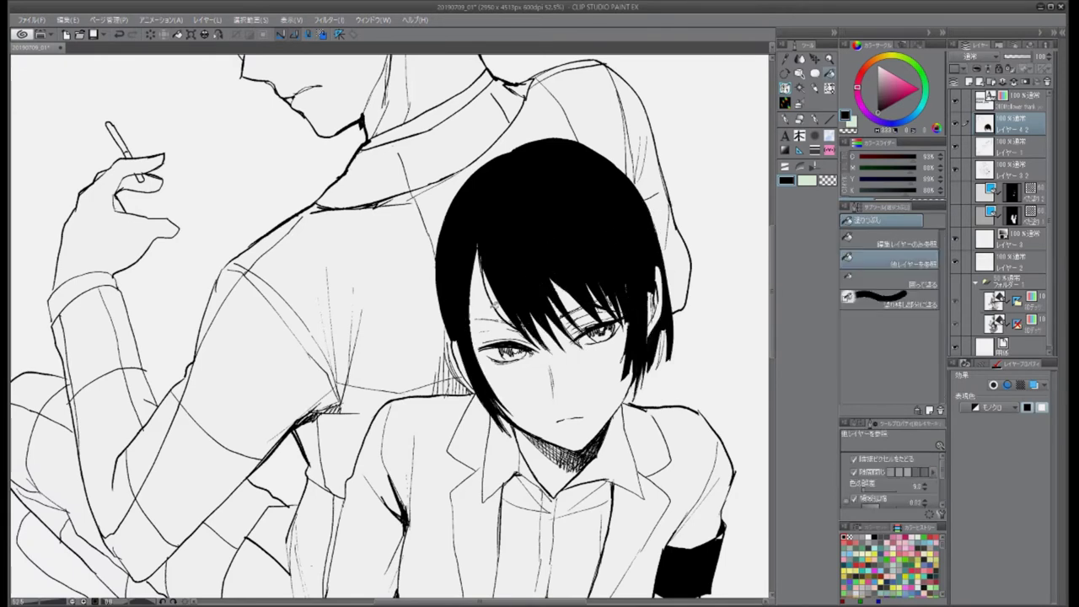
pyautogui.click(451, 352)
pyautogui.press('p')
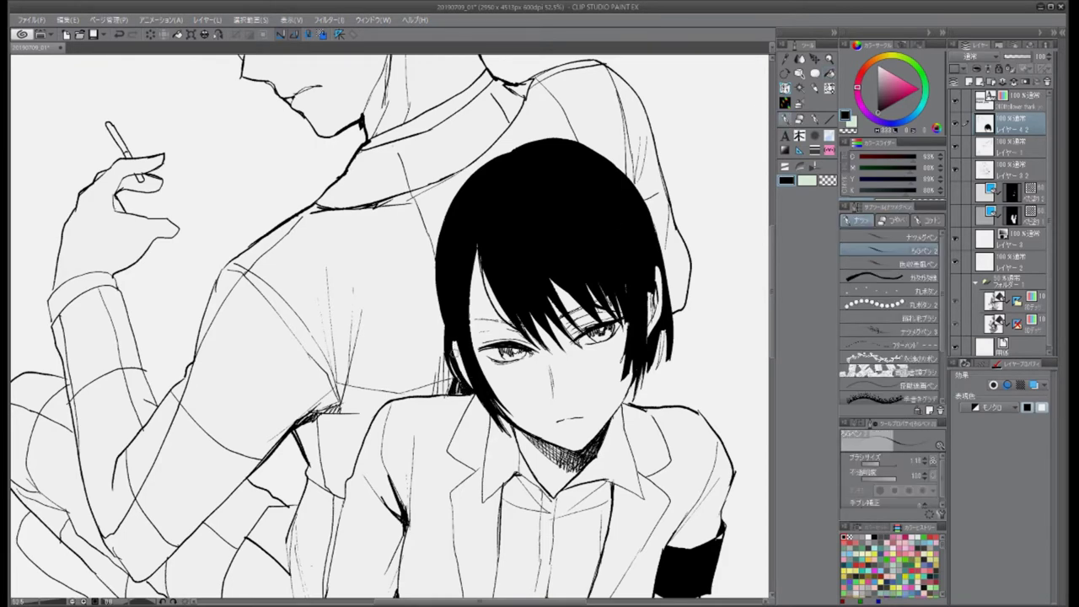
pyautogui.moveTo(479, 352); pyautogui.dragTo(471, 252)
pyautogui.moveTo(476, 347); pyautogui.dragTo(468, 245)
pyautogui.hotkey('ctrl', '0')
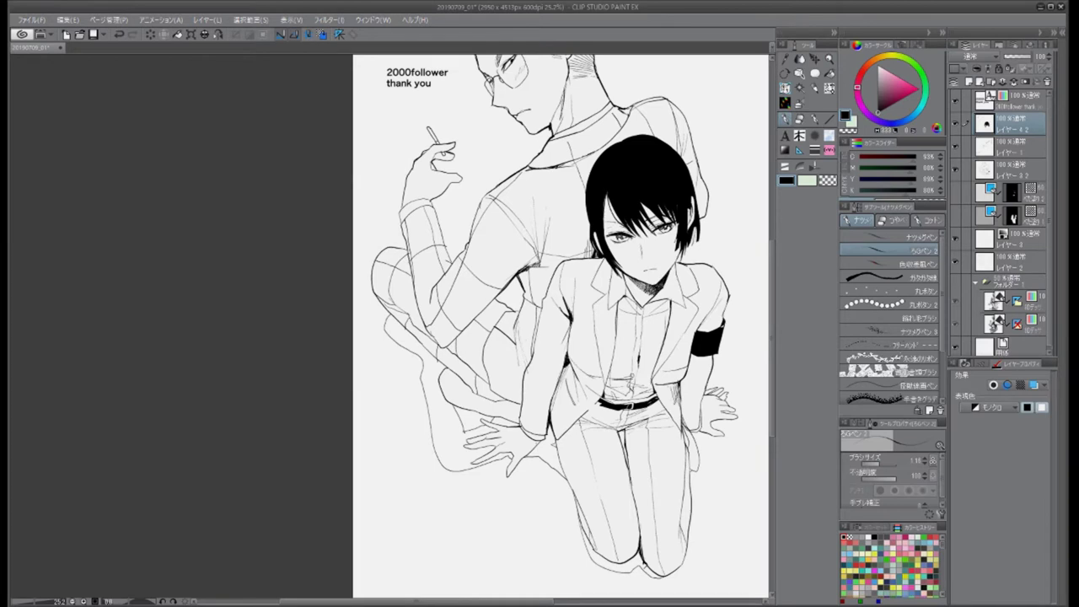
pyautogui.press('m')
pyautogui.moveTo(582, 310)
pyautogui.mouseDown()
pyautogui.moveTo(539, 422)
pyautogui.moveTo(554, 405)
pyautogui.moveTo(558, 440)
pyautogui.mouseUp()
pyautogui.click(1007, 262)
pyautogui.click(1012, 168)
pyautogui.hotkey('ctrl', 'd')
pyautogui.press('p')
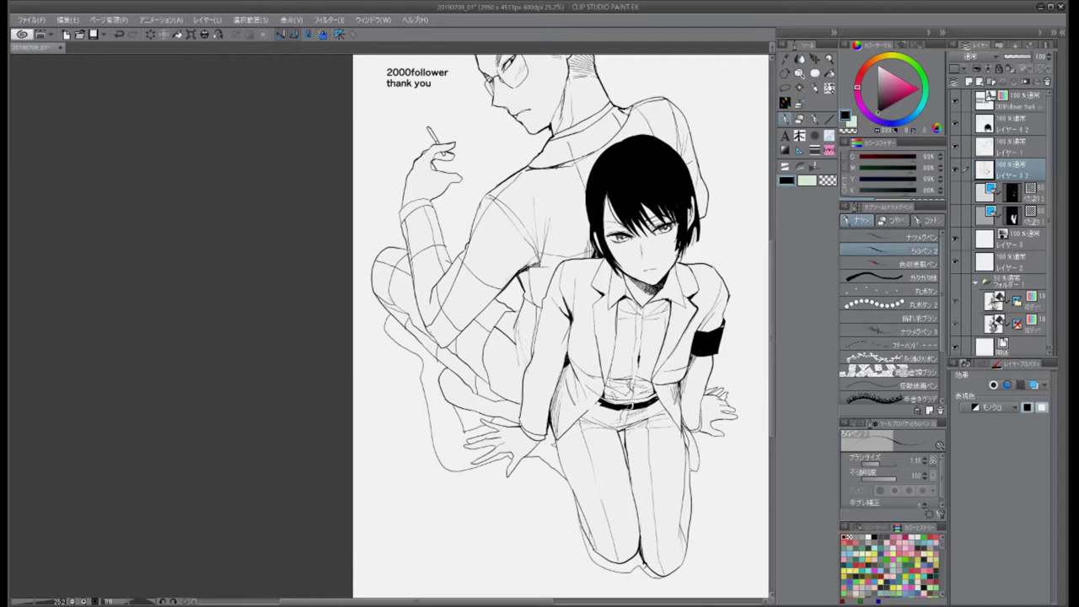
pyautogui.scroll(3, 675, 258)
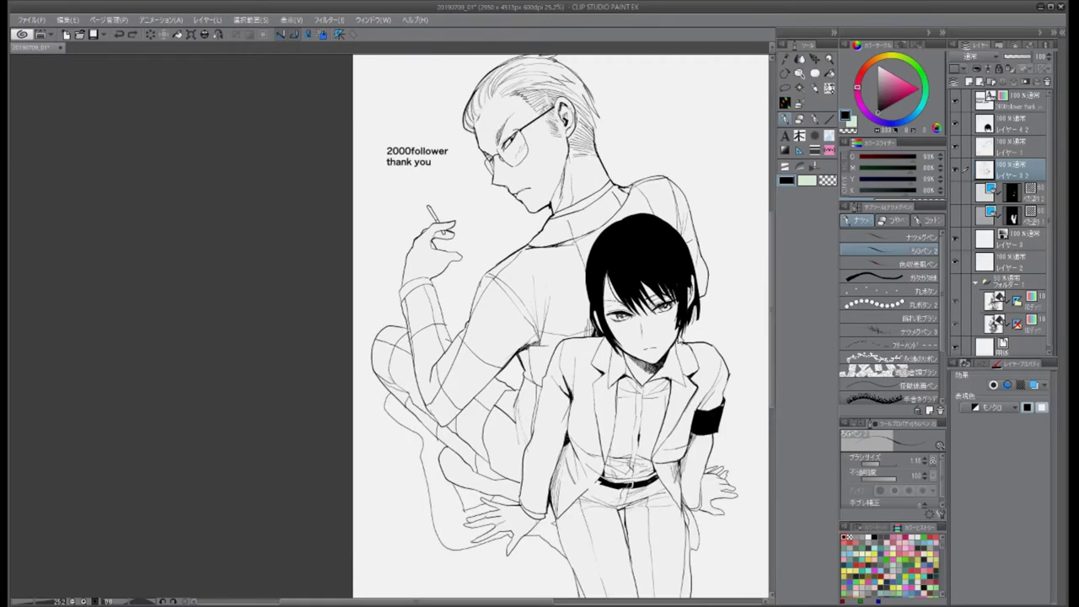
pyautogui.scroll(3, 674, 343)
# Step: Reshape the kneeling figure's fringe and the outer hair edge with black lasso fills on layer レイヤー 4 2
pyautogui.keyDown('ctrl'); pyautogui.keyDown('shift'); pyautogui.click(556, 291); pyautogui.keyUp('shift'); pyautogui.keyUp('ctrl')
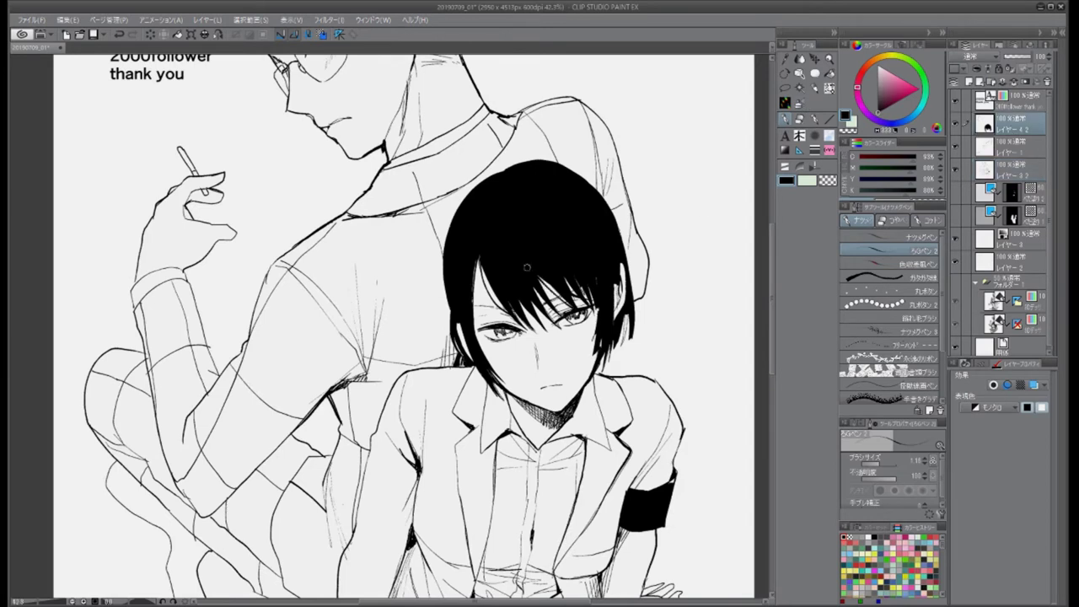
pyautogui.press('m')
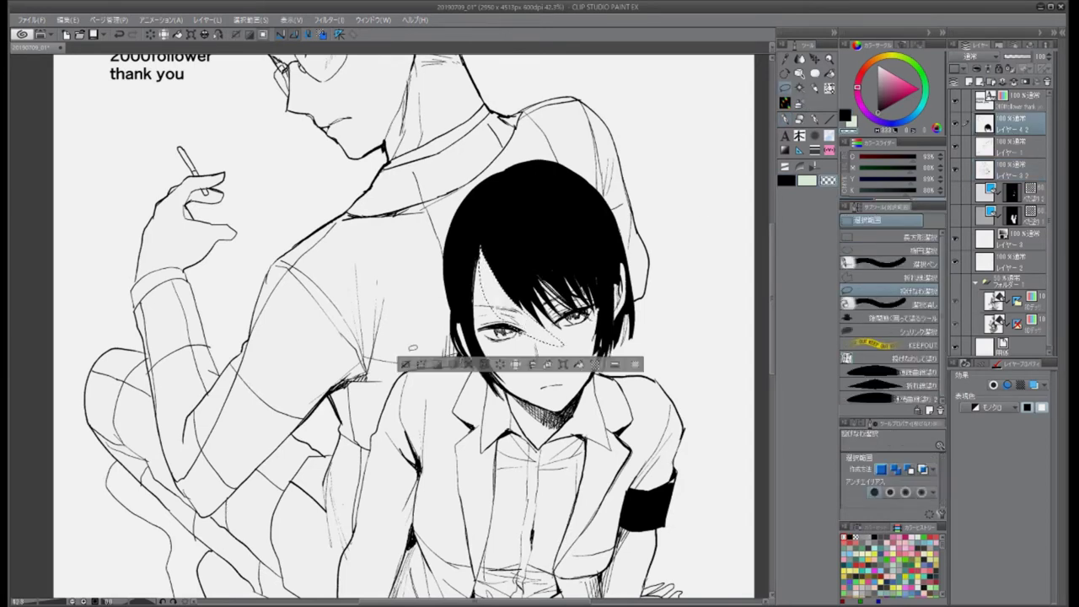
pyautogui.moveTo(502, 275)
pyautogui.mouseDown()
pyautogui.moveTo(527, 325)
pyautogui.moveTo(582, 316)
pyautogui.moveTo(594, 270)
pyautogui.moveTo(590, 337)
pyautogui.mouseUp()
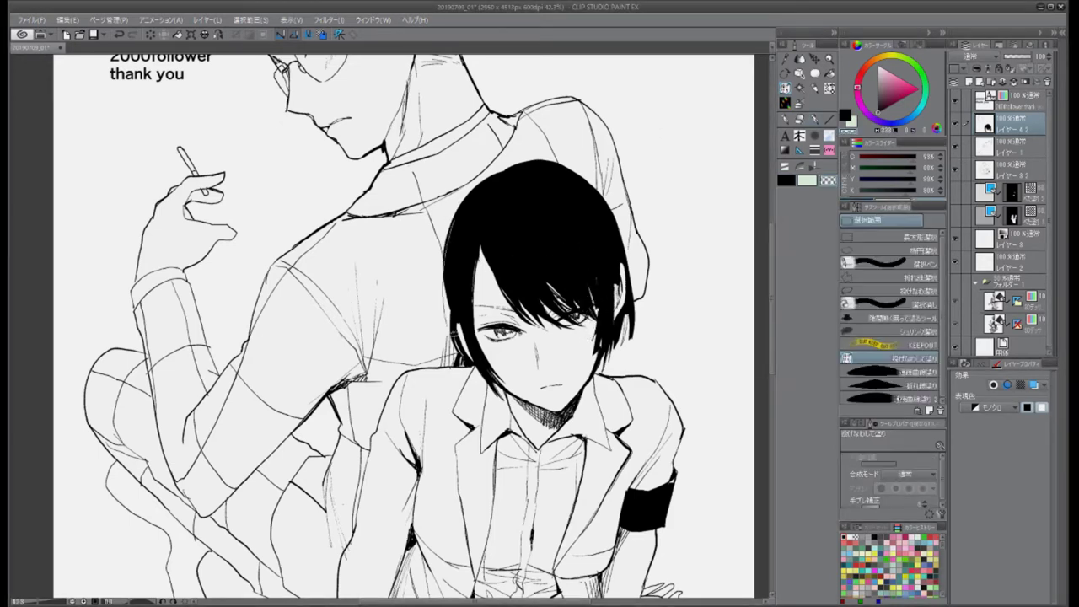
pyautogui.moveTo(455, 228); pyautogui.dragTo(441, 361)
pyautogui.moveTo(482, 238)
pyautogui.mouseDown()
pyautogui.moveTo(469, 354)
pyautogui.moveTo(486, 219)
pyautogui.mouseUp()
# Step: Build pointed black hair locks beside the ear on the armband side and trim their stray ends with transparent colour
pyautogui.press('p')
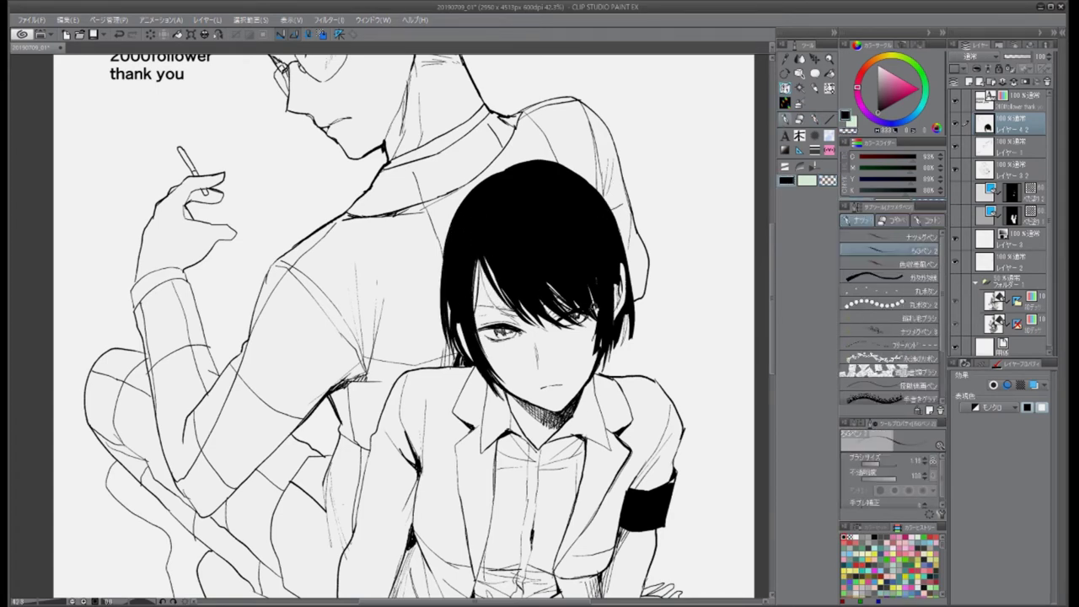
pyautogui.moveTo(595, 317)
pyautogui.mouseDown()
pyautogui.moveTo(590, 368)
pyautogui.moveTo(631, 354)
pyautogui.mouseUp()
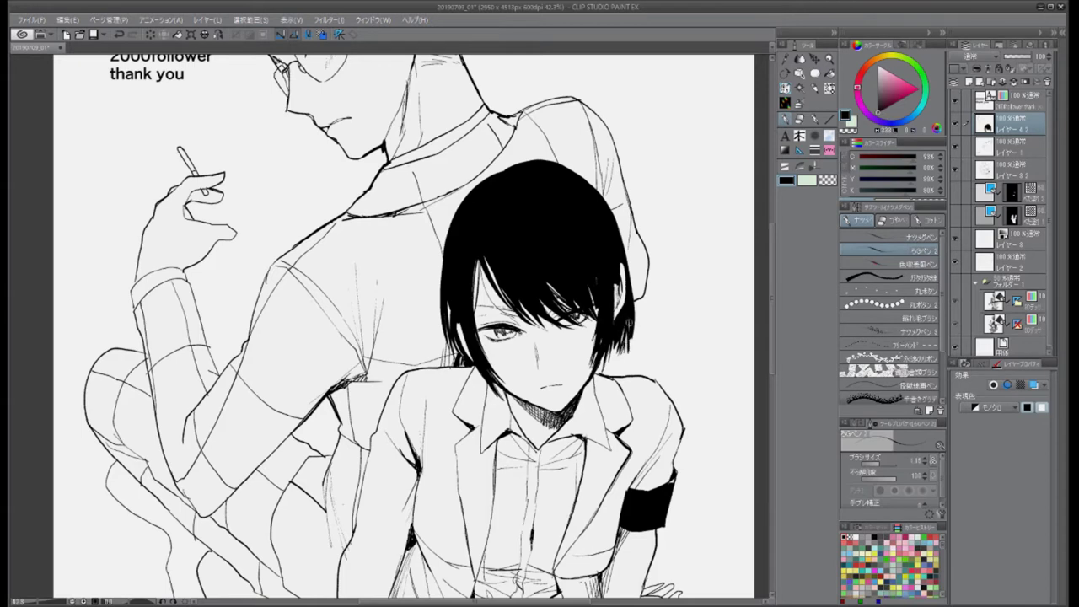
pyautogui.moveTo(629, 304); pyautogui.dragTo(634, 342)
pyautogui.moveTo(624, 197); pyautogui.dragTo(639, 349)
pyautogui.press('m')
pyautogui.moveTo(610, 209); pyautogui.dragTo(645, 309)
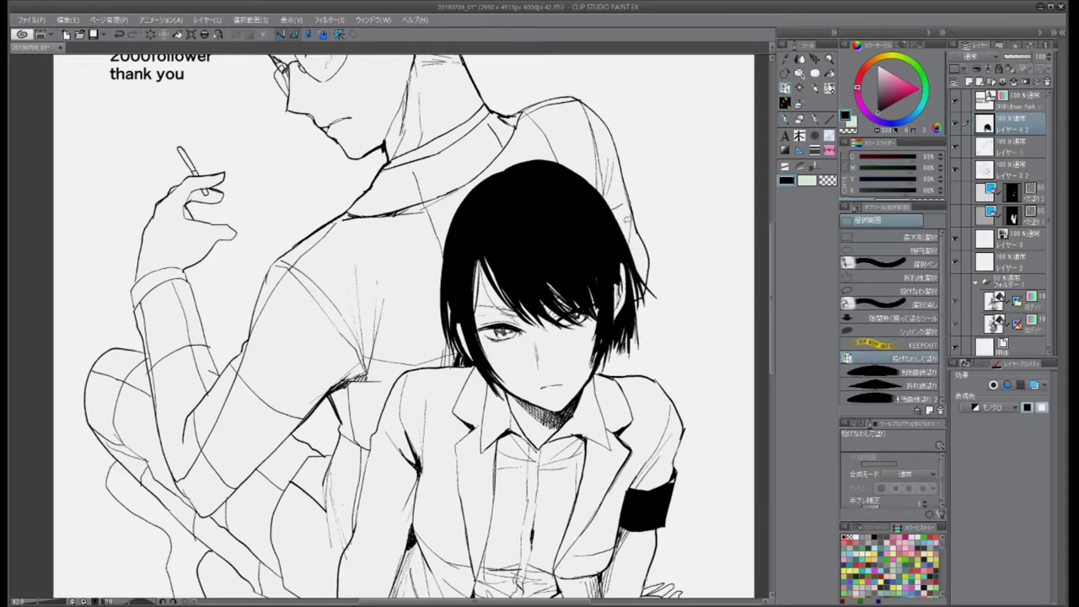
pyautogui.moveTo(637, 269); pyautogui.dragTo(656, 296)
pyautogui.hotkey('ctrl', 'z')
pyautogui.click(829, 181)
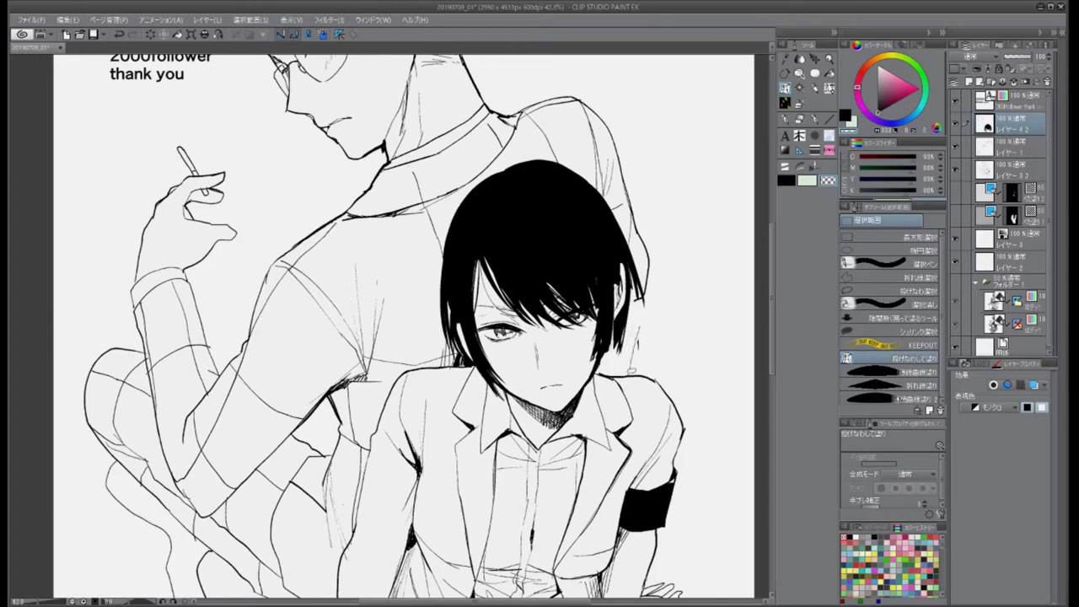
# Step: Draw fine white highlight strands over the crown and side hair with ナツメグペン, breaking them up with black strokes
pyautogui.press('p')
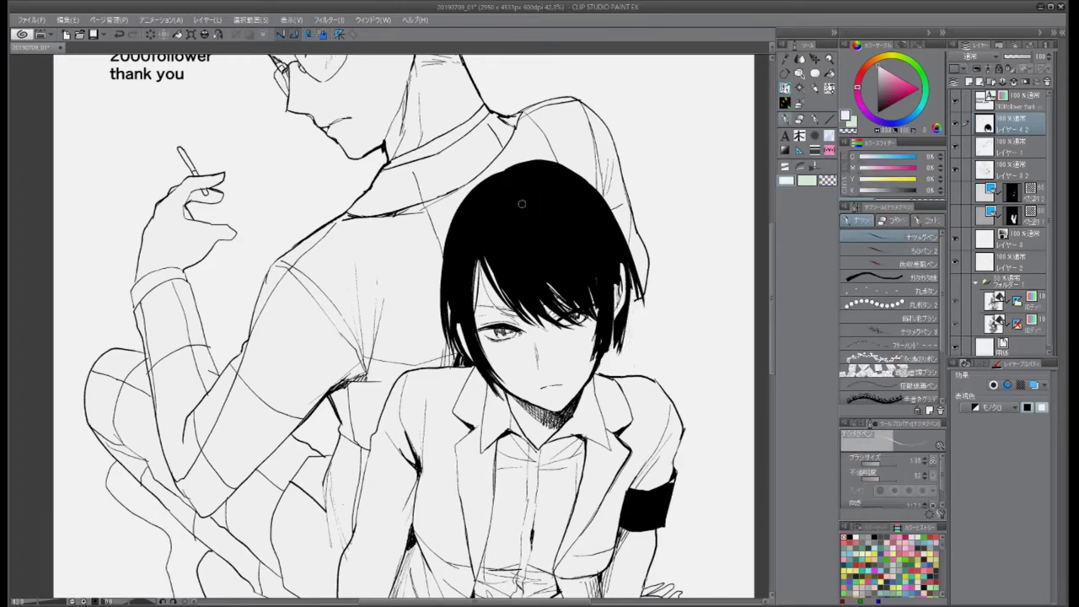
pyautogui.moveTo(537, 199)
pyautogui.mouseDown()
pyautogui.moveTo(516, 181)
pyautogui.moveTo(540, 168)
pyautogui.moveTo(580, 174)
pyautogui.moveTo(612, 226)
pyautogui.moveTo(563, 221)
pyautogui.moveTo(584, 265)
pyautogui.moveTo(593, 234)
pyautogui.moveTo(563, 190)
pyautogui.moveTo(505, 287)
pyautogui.moveTo(497, 218)
pyautogui.moveTo(467, 295)
pyautogui.moveTo(476, 218)
pyautogui.moveTo(447, 278)
pyautogui.moveTo(481, 189)
pyautogui.moveTo(458, 247)
pyautogui.moveTo(463, 328)
pyautogui.moveTo(460, 252)
pyautogui.moveTo(476, 350)
pyautogui.mouseUp()
pyautogui.press('x')
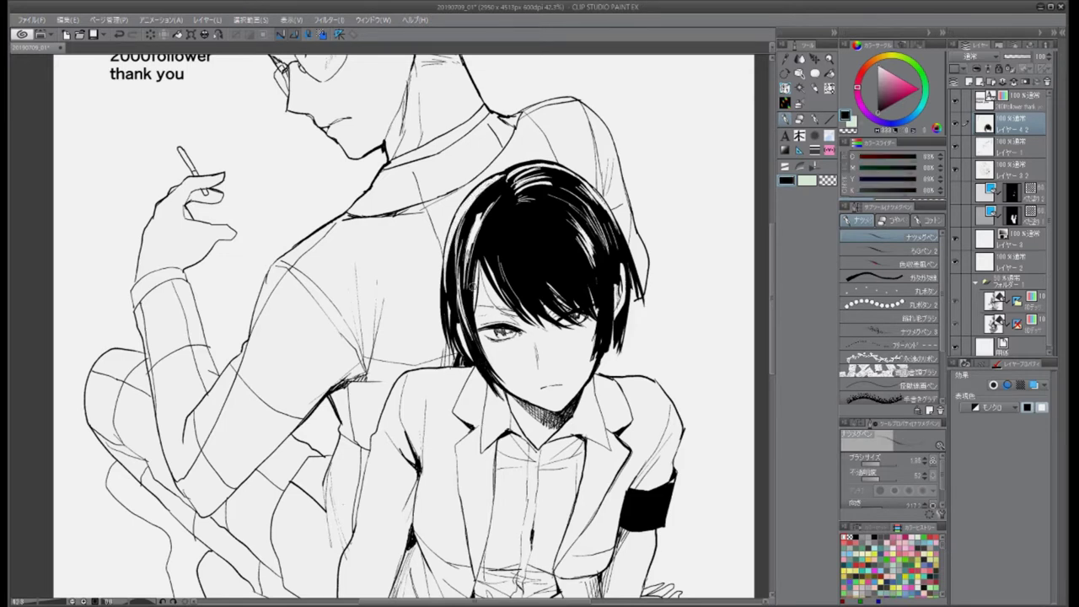
pyautogui.moveTo(473, 261); pyautogui.dragTo(489, 363)
pyautogui.moveTo(462, 323)
pyautogui.mouseDown()
pyautogui.moveTo(492, 399)
pyautogui.moveTo(451, 300)
pyautogui.mouseUp()
pyautogui.moveTo(486, 209); pyautogui.dragTo(466, 271)
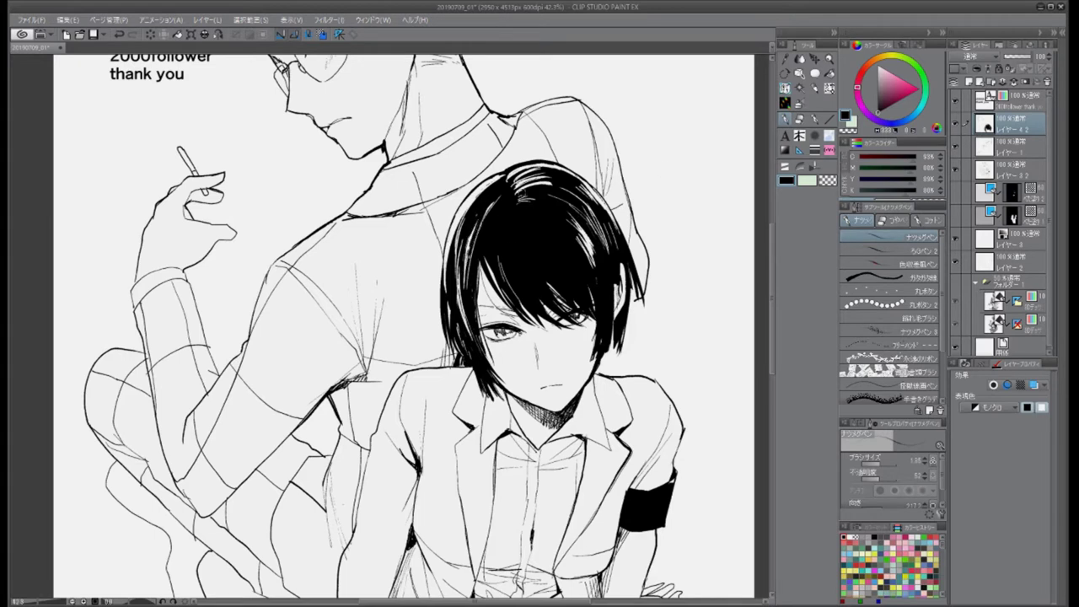
# Step: Add glossy highlights across the fringe, crown and both sides of the hair with white strokes and the つやベタ用 eraser
pyautogui.press('x')
pyautogui.moveTo(576, 251)
pyautogui.mouseDown()
pyautogui.moveTo(568, 288)
pyautogui.moveTo(594, 294)
pyautogui.mouseUp()
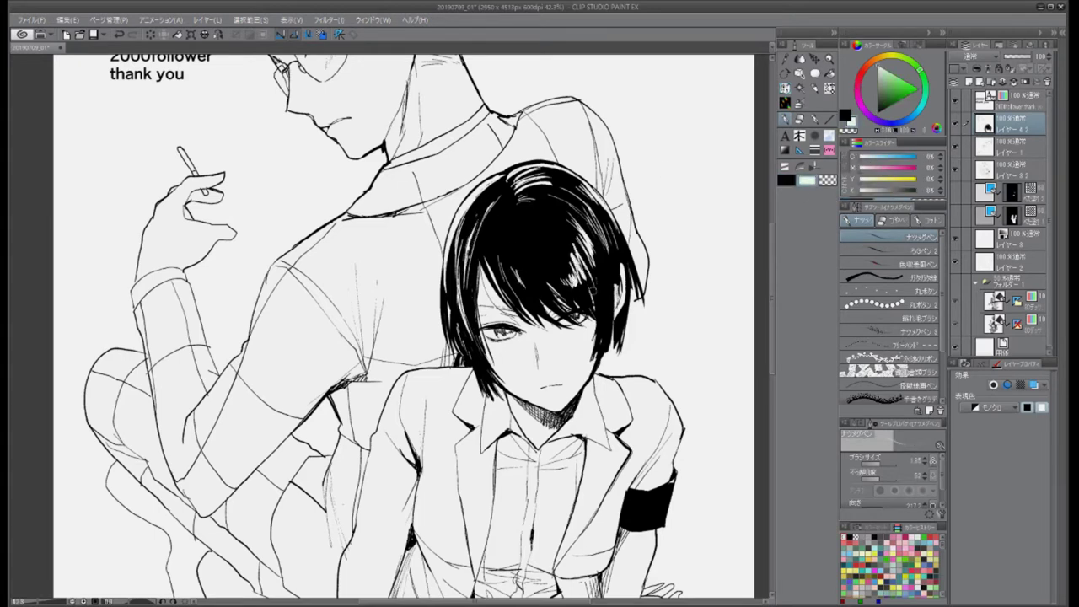
pyautogui.press('e')
pyautogui.moveTo(579, 246); pyautogui.dragTo(599, 295)
pyautogui.moveTo(608, 206); pyautogui.dragTo(628, 257)
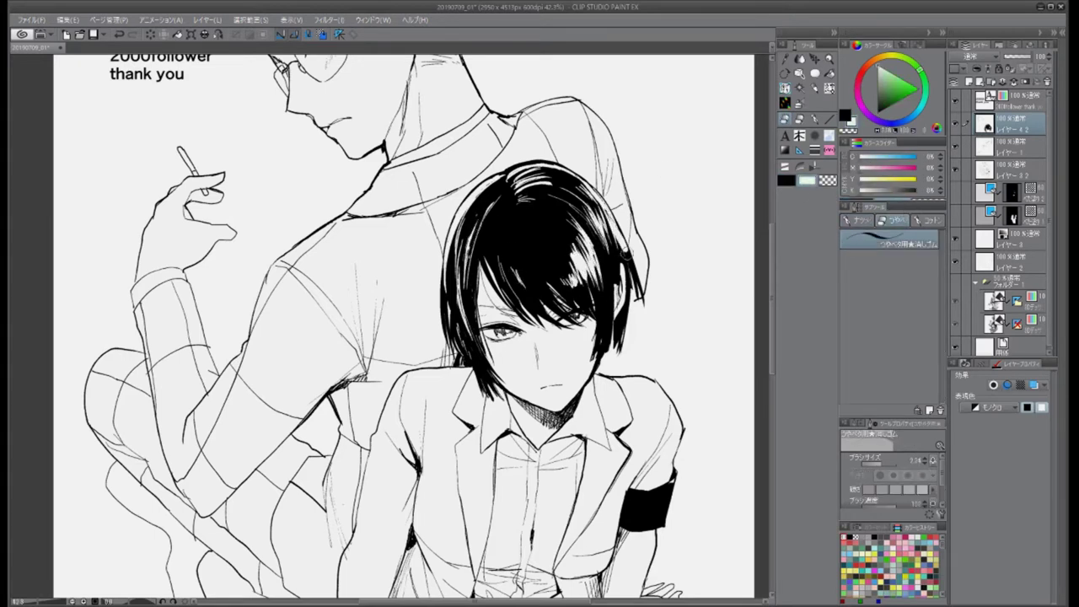
pyautogui.moveTo(462, 229)
pyautogui.mouseDown()
pyautogui.moveTo(450, 297)
pyautogui.moveTo(499, 180)
pyautogui.moveTo(494, 238)
pyautogui.moveTo(552, 268)
pyautogui.mouseUp()
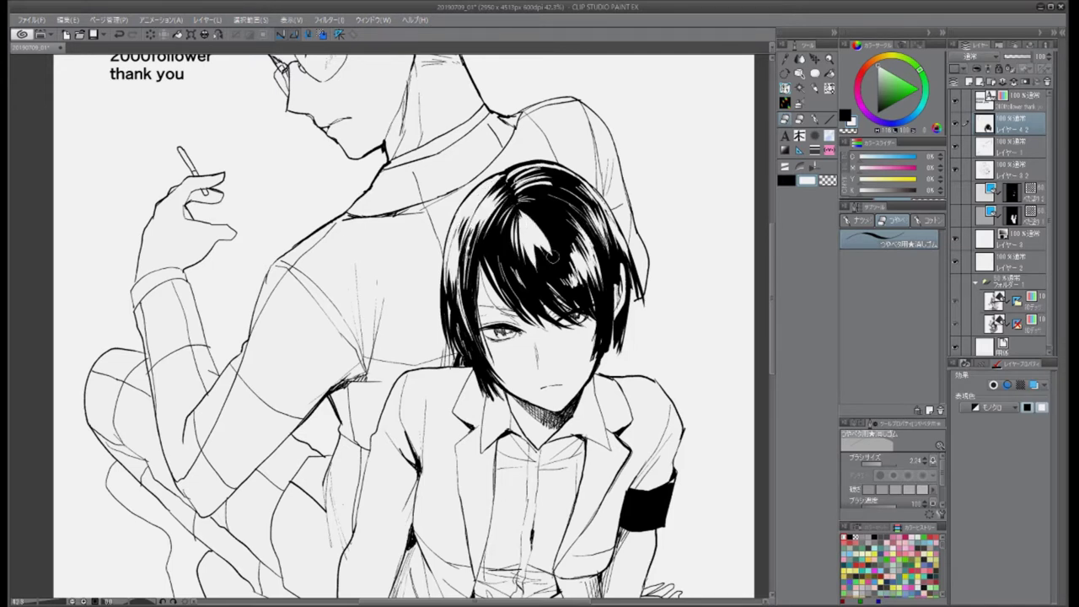
pyautogui.moveTo(527, 211); pyautogui.dragTo(573, 257)
pyautogui.moveTo(577, 175); pyautogui.dragTo(524, 196)
# Step: Draw black G pen strands back into the fringe highlights to break up the large white patches
pyautogui.click(792, 181)
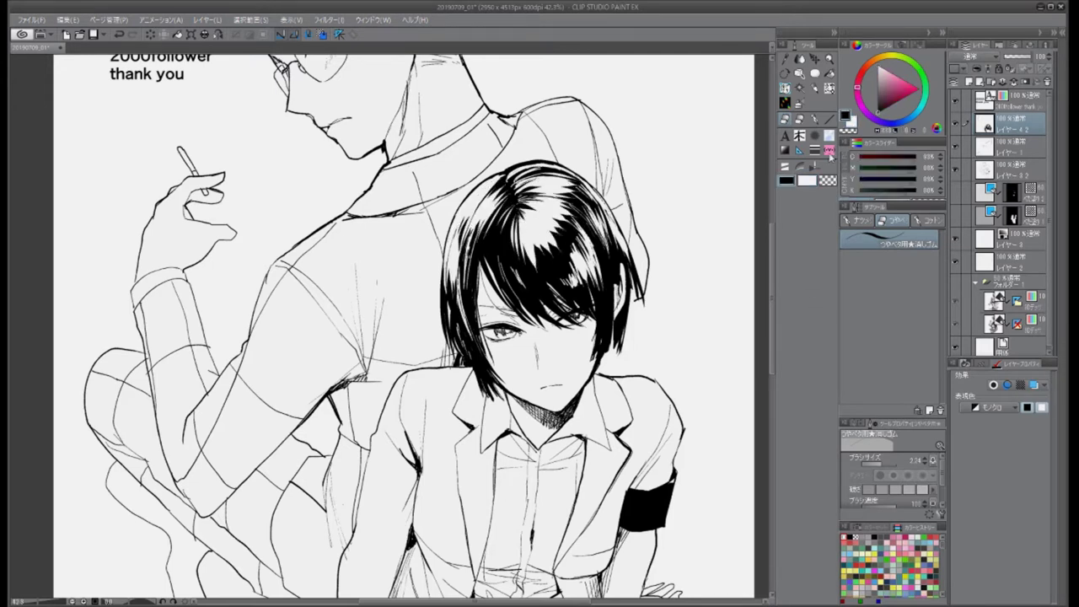
pyautogui.press('p')
pyautogui.moveTo(564, 244); pyautogui.dragTo(547, 218)
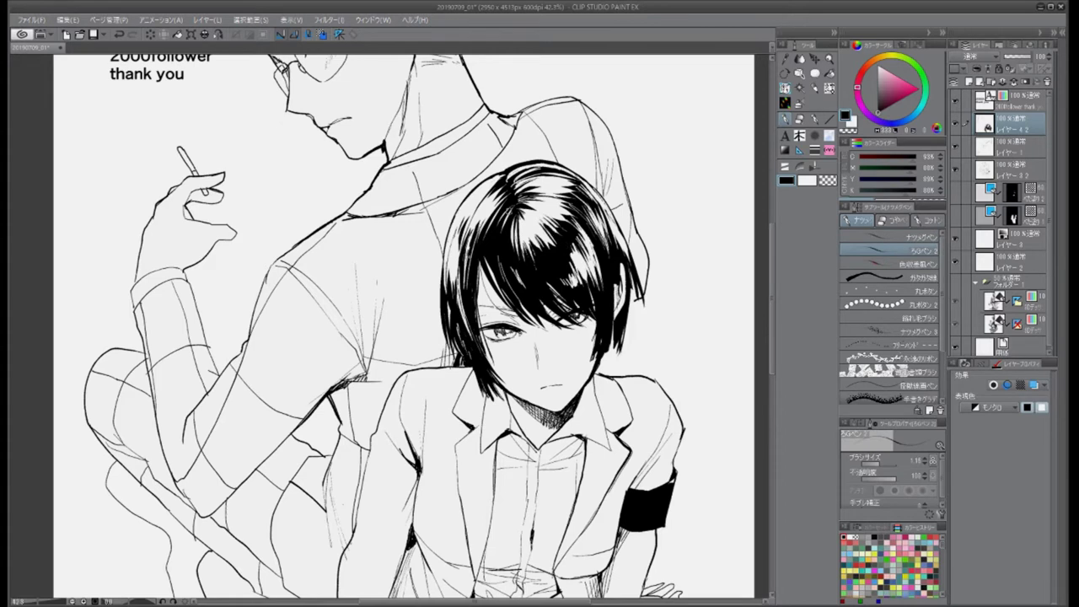
pyautogui.moveTo(585, 281)
pyautogui.mouseDown()
pyautogui.moveTo(566, 240)
pyautogui.moveTo(577, 220)
pyautogui.mouseUp()
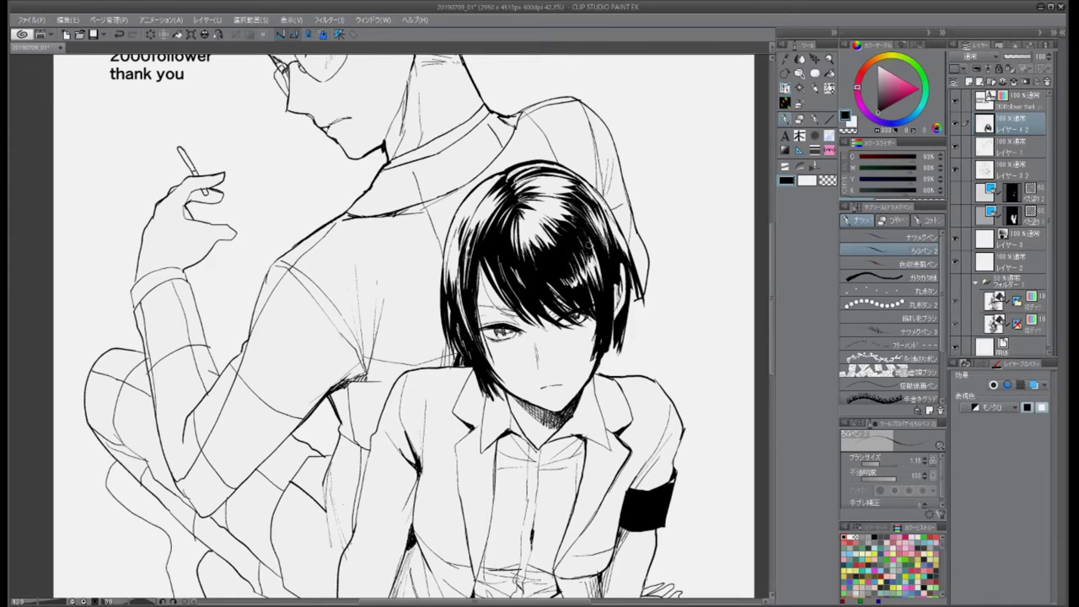
pyautogui.moveTo(617, 306); pyautogui.dragTo(614, 284)
# Step: Add fine ナツメグペン highlights to the armband-side hair and extend its lower tips with black strands
pyautogui.press('x')
pyautogui.click(891, 238)
pyautogui.moveTo(605, 241)
pyautogui.mouseDown()
pyautogui.moveTo(617, 328)
pyautogui.moveTo(632, 261)
pyautogui.mouseUp()
pyautogui.click(787, 179)
pyautogui.moveTo(612, 361); pyautogui.dragTo(607, 281)
pyautogui.moveTo(622, 338); pyautogui.dragTo(612, 268)
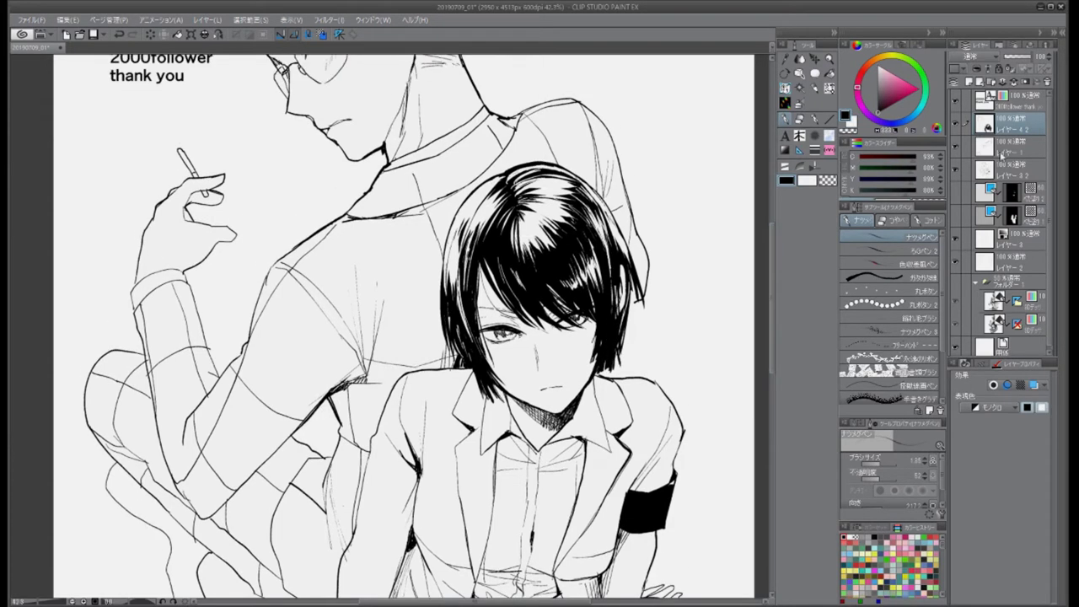
# Step: Refine the kneeling figure's nose with thin pen strokes on layer レイヤー 3 2
pyautogui.click(1011, 168)
pyautogui.moveTo(533, 335)
pyautogui.mouseDown()
pyautogui.moveTo(526, 370)
pyautogui.moveTo(537, 372)
pyautogui.mouseUp()
pyautogui.hotkey('ctrl', 'z')
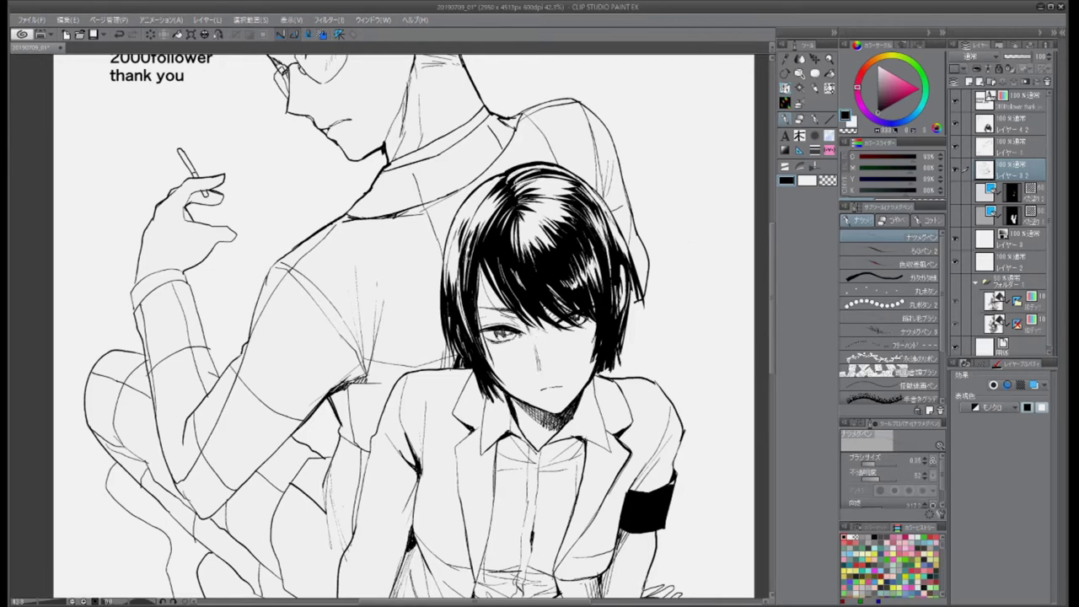
# Step: Add thin fold and shadow strokes at the kneeling figure's shirt waist and under the arm opposite the armband
pyautogui.scroll(-3, 556, 447)
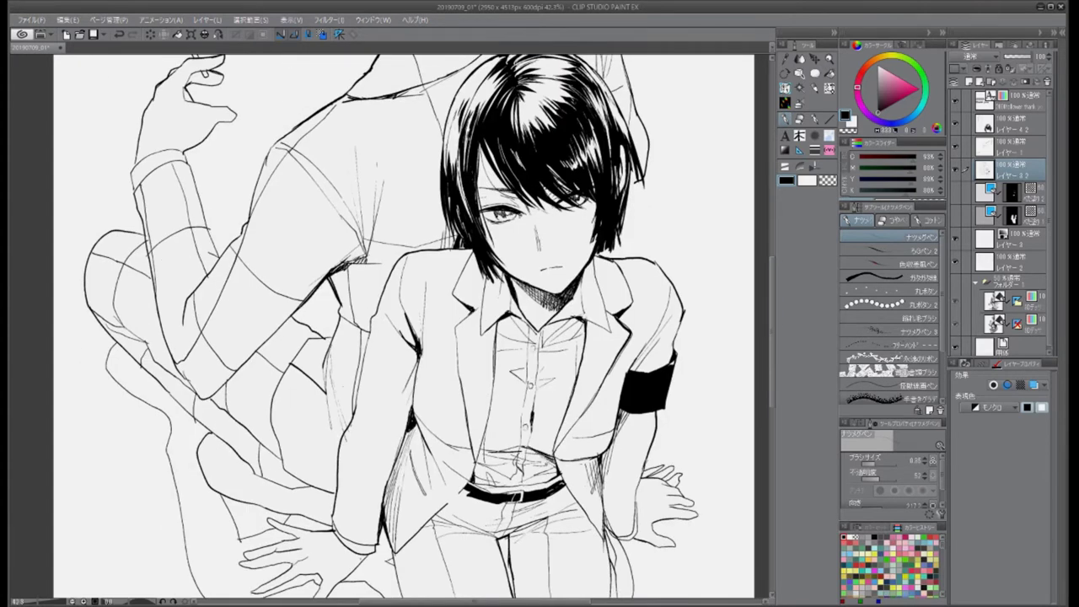
pyautogui.moveTo(556, 452); pyautogui.dragTo(533, 482)
pyautogui.moveTo(487, 449); pyautogui.dragTo(475, 482)
pyautogui.moveTo(414, 376); pyautogui.dragTo(411, 413)
pyautogui.moveTo(422, 354); pyautogui.dragTo(410, 409)
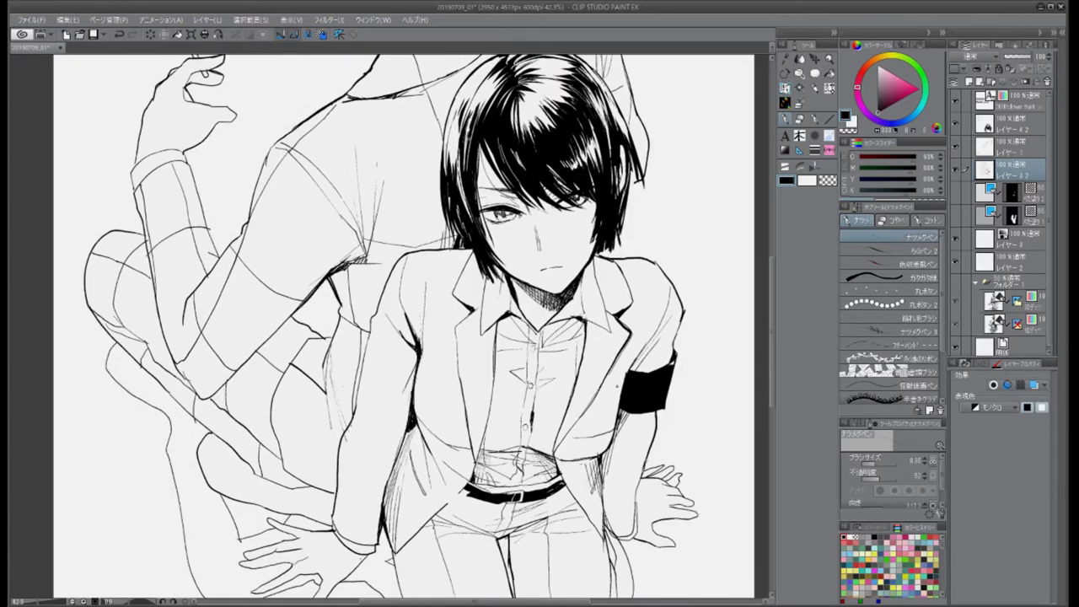
# Step: Trim the inner edge of the kneeling figure's armband with the pen set to transparent colour
pyautogui.press('c')
pyautogui.moveTo(615, 390); pyautogui.dragTo(614, 446)
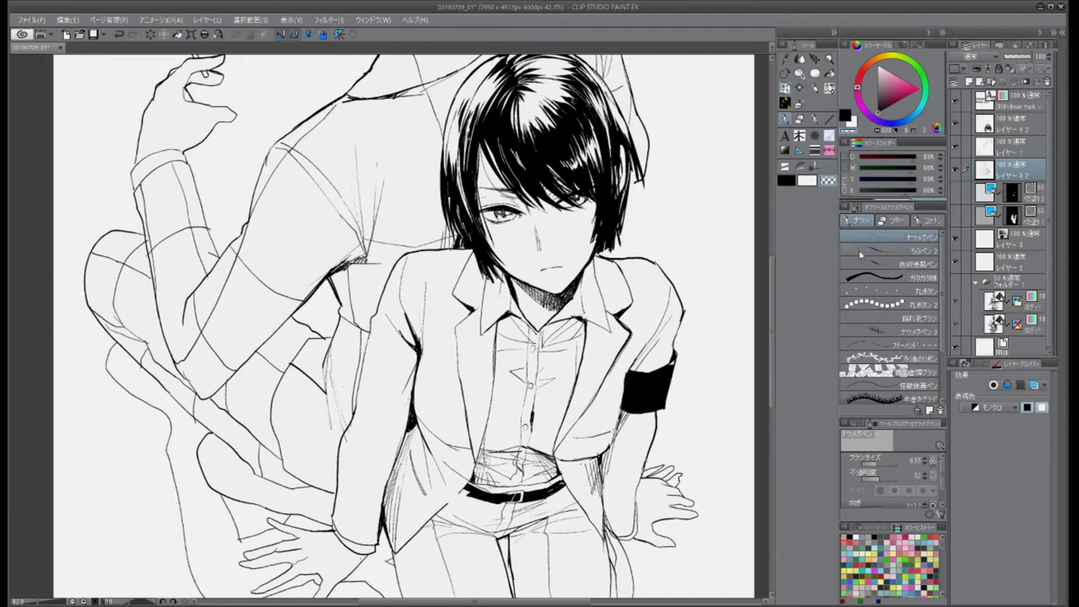
pyautogui.moveTo(622, 371)
pyautogui.mouseDown()
pyautogui.moveTo(612, 445)
pyautogui.moveTo(641, 336)
pyautogui.mouseUp()
pyautogui.press('c')
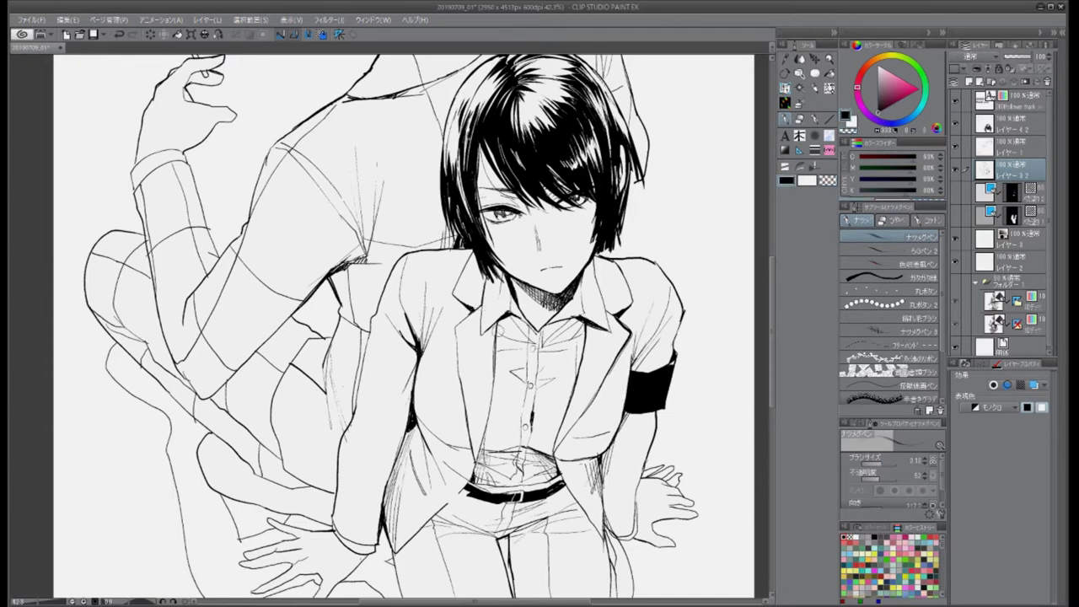
# Step: Add a raster layer above レイヤー 3 2 and hatch around the smoking figure's eye and brow with a 0.41 pen
pyautogui.moveTo(772, 206); pyautogui.dragTo(772, 277)
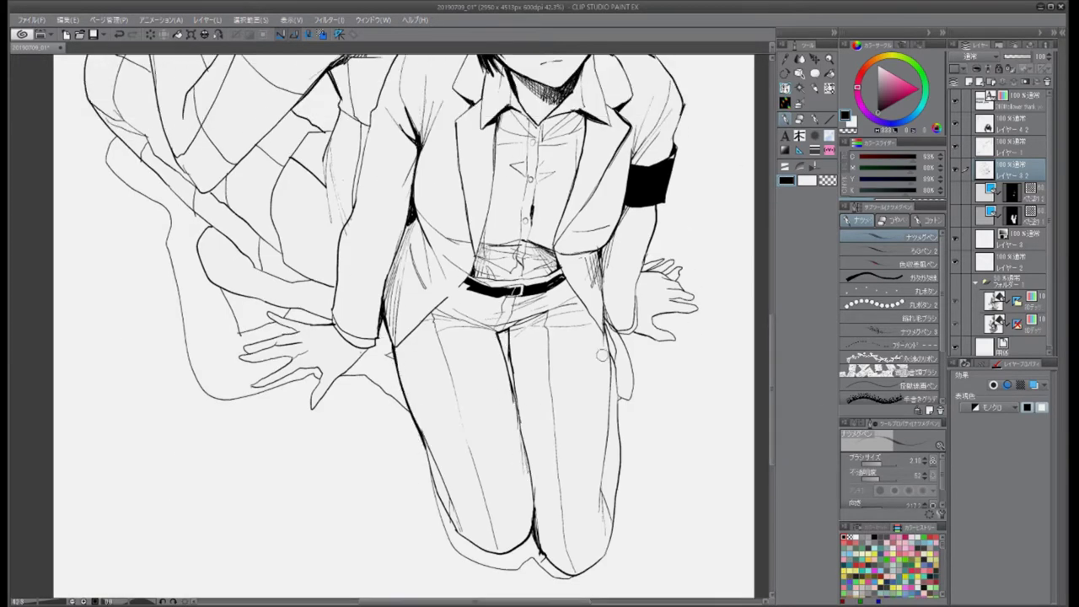
pyautogui.moveTo(772, 352); pyautogui.dragTo(777, 202)
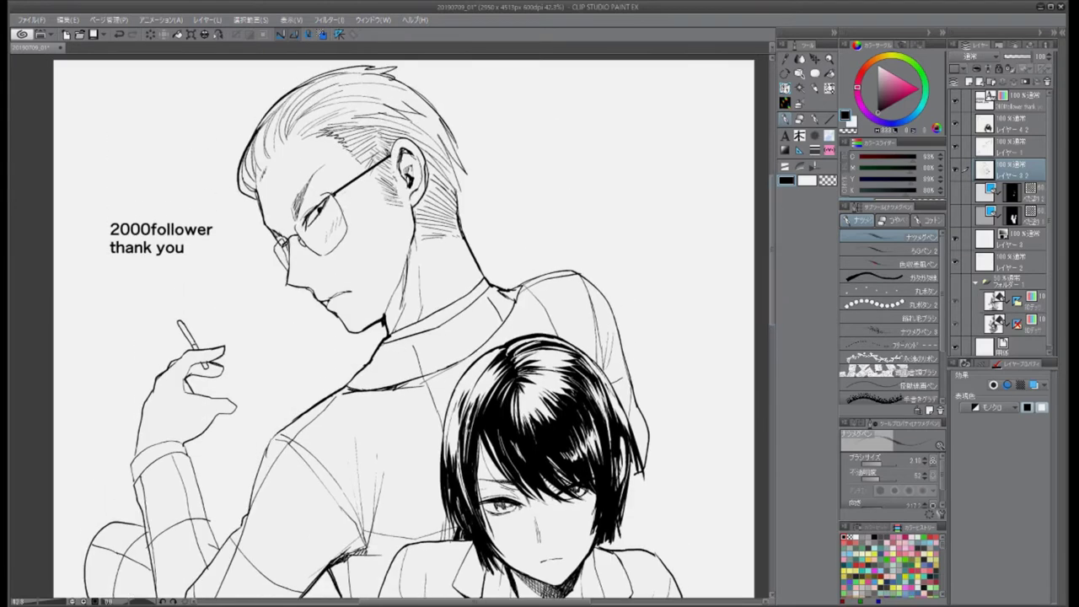
pyautogui.click(877, 460)
pyautogui.click(970, 82)
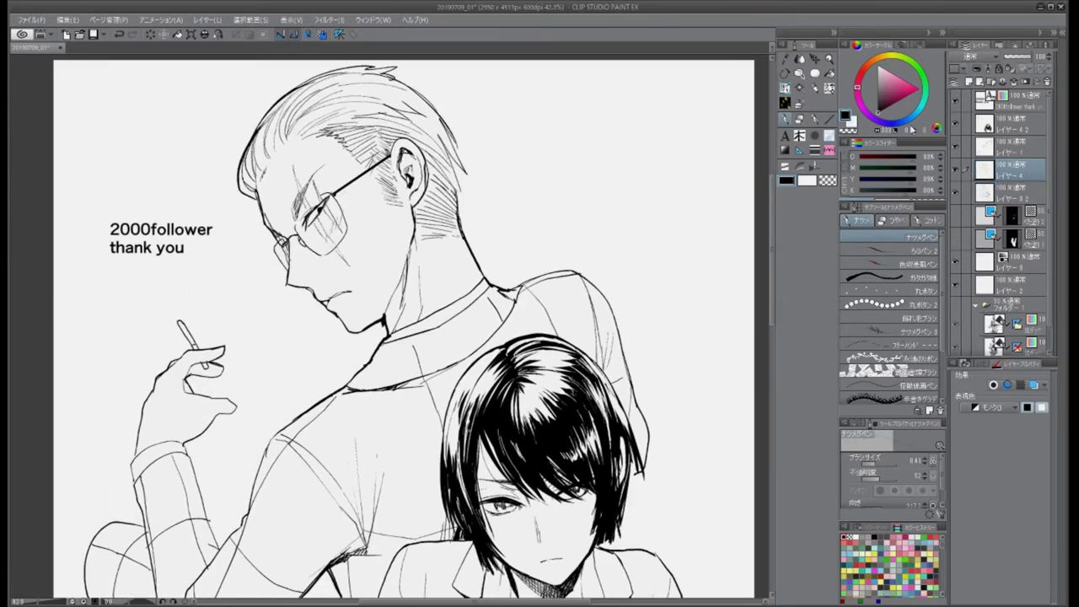
# Step: Hatch shadows on the smoking figure's nose, around the eyes and along the forehead on another new layer above
pyautogui.click(1007, 194)
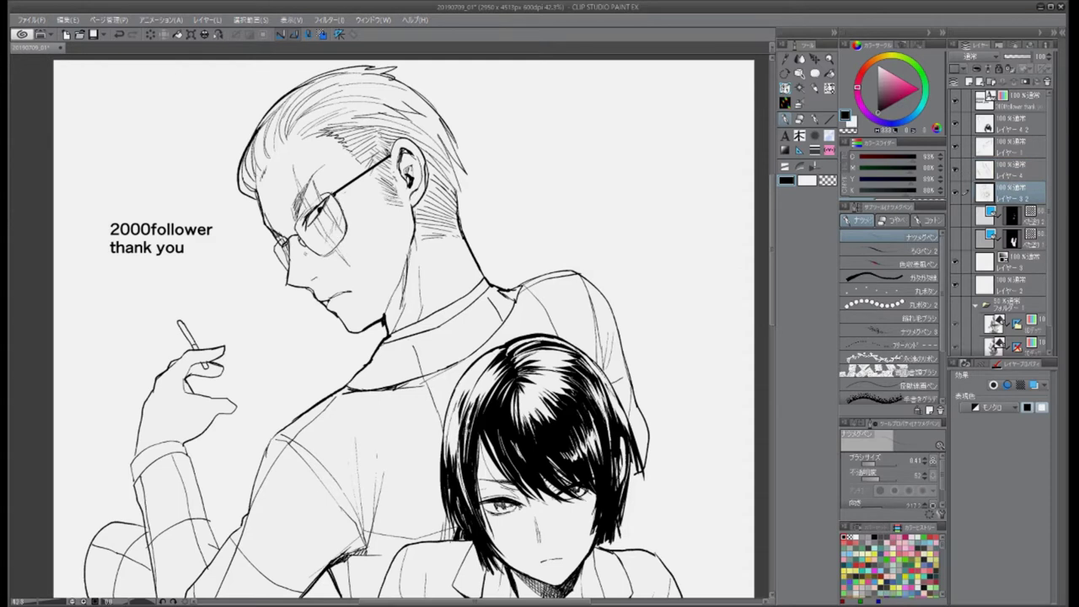
pyautogui.click(1006, 168)
pyautogui.moveTo(296, 243); pyautogui.dragTo(303, 282)
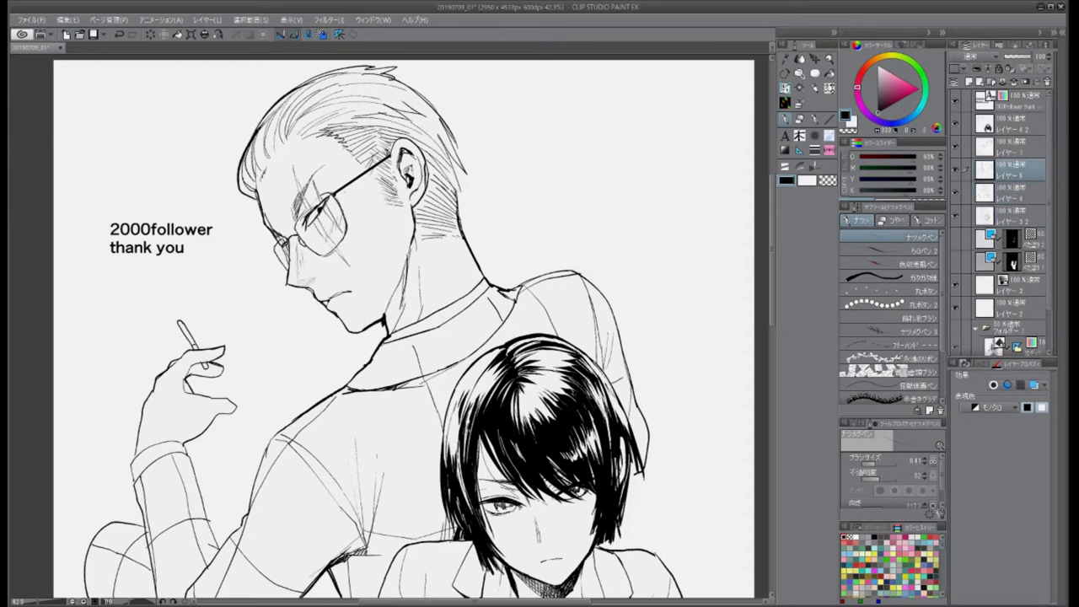
pyautogui.moveTo(300, 244); pyautogui.dragTo(312, 272)
pyautogui.moveTo(312, 251); pyautogui.dragTo(324, 269)
pyautogui.moveTo(295, 213); pyautogui.dragTo(282, 235)
pyautogui.moveTo(307, 203); pyautogui.dragTo(295, 237)
pyautogui.moveTo(263, 193); pyautogui.dragTo(272, 225)
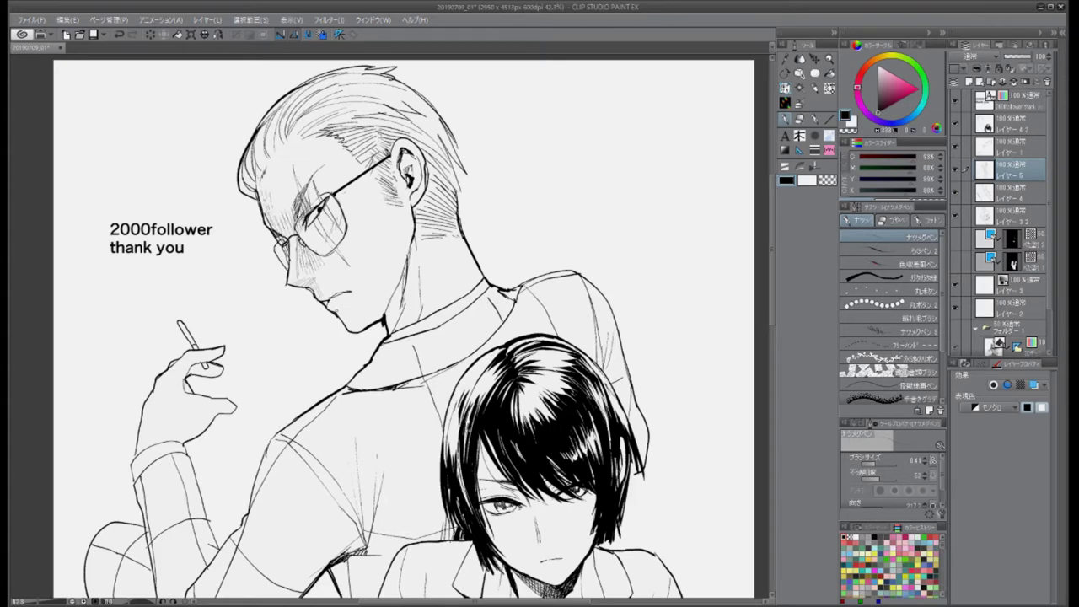
# Step: Hatch shadows on the smoking figure's chin, along the neck under the jaw, and between the fingers holding the cigarette
pyautogui.moveTo(361, 308); pyautogui.dragTo(338, 333)
pyautogui.moveTo(387, 311); pyautogui.dragTo(387, 326)
pyautogui.moveTo(400, 281); pyautogui.dragTo(388, 332)
pyautogui.moveTo(183, 381)
pyautogui.mouseDown()
pyautogui.moveTo(188, 392)
pyautogui.moveTo(221, 376)
pyautogui.mouseUp()
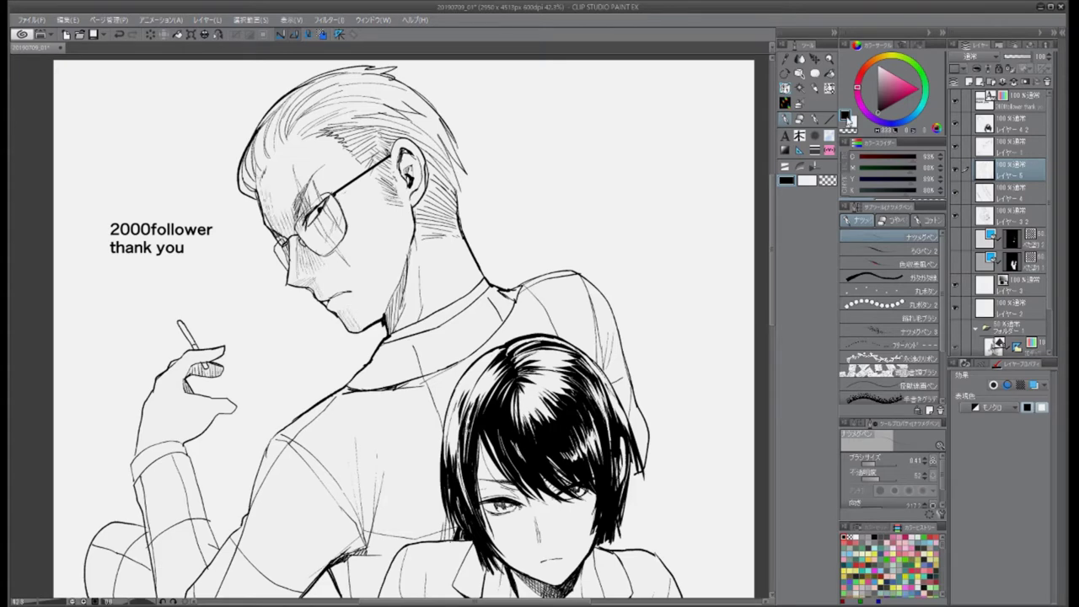
pyautogui.scroll(-2, 404, 329)
pyautogui.moveTo(481, 380); pyautogui.dragTo(480, 328)
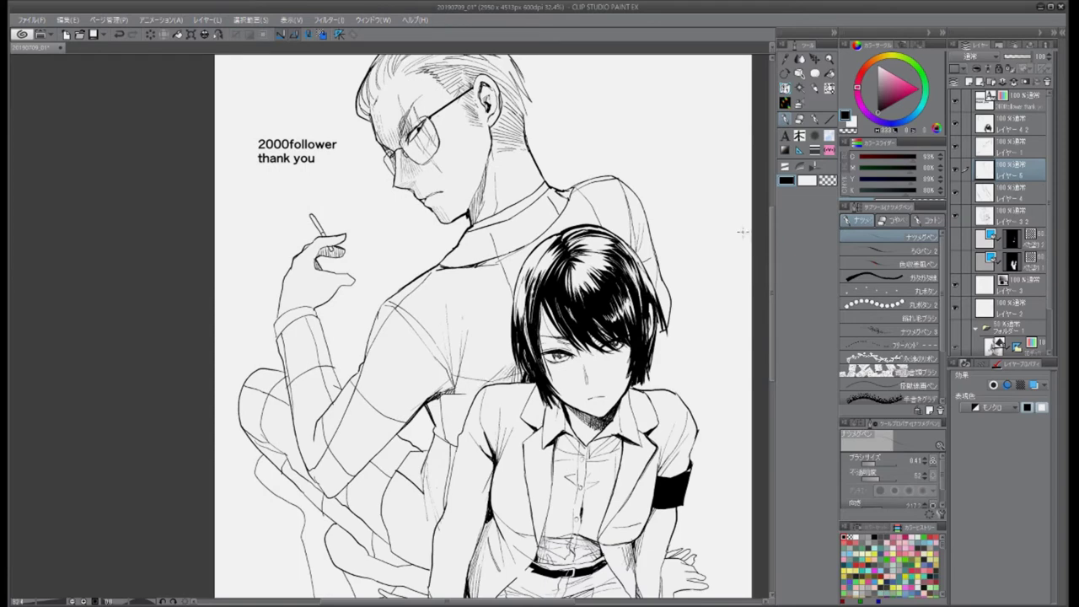
# Step: Hatch the smoking figure's far sleeve and ink dark shadows along the underside of the bent leg
pyautogui.moveTo(654, 376)
pyautogui.mouseDown()
pyautogui.moveTo(659, 319)
pyautogui.moveTo(667, 358)
pyautogui.mouseUp()
pyautogui.moveTo(558, 507); pyautogui.dragTo(556, 370)
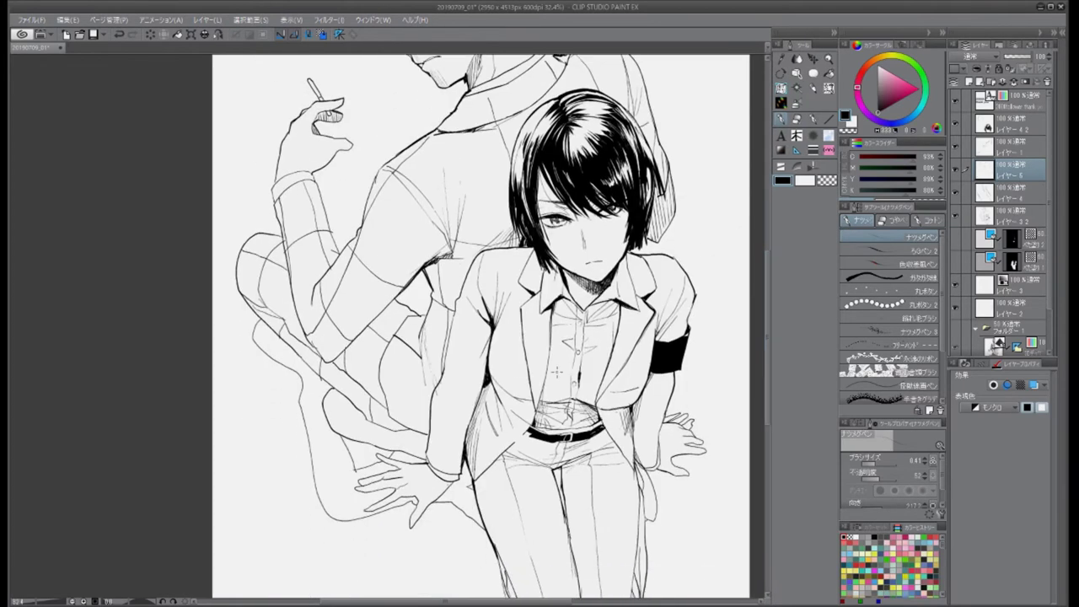
pyautogui.moveTo(398, 426)
pyautogui.mouseDown()
pyautogui.moveTo(268, 318)
pyautogui.moveTo(259, 295)
pyautogui.mouseUp()
pyautogui.moveTo(385, 354); pyautogui.dragTo(344, 336)
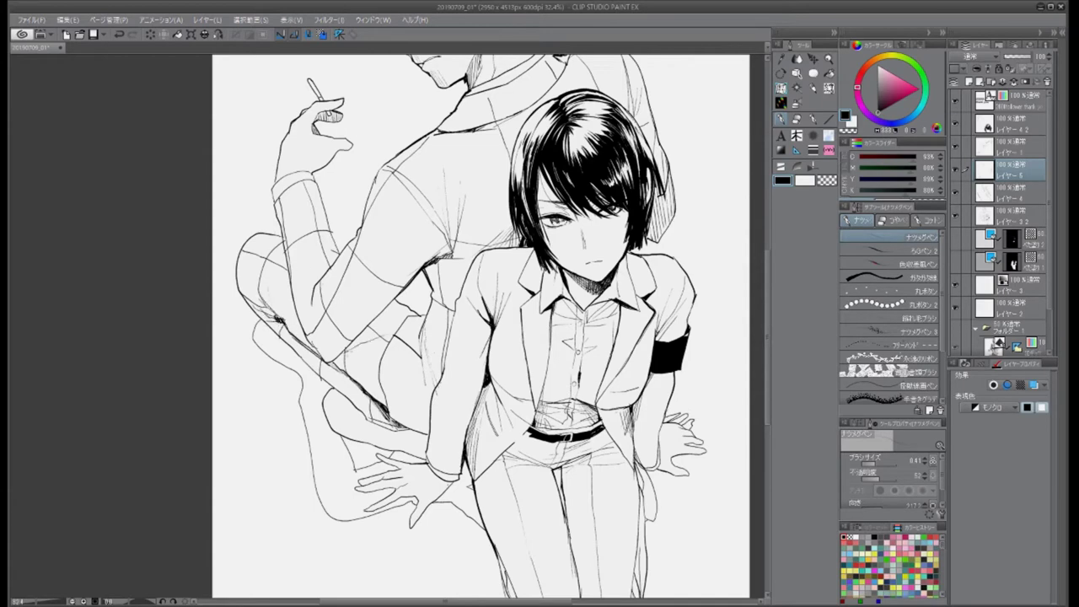
# Step: Hatch shadows on the smoking figure's trousers beneath the elbow and on the jacket hem folds beside the kneeling figure's arm
pyautogui.moveTo(402, 302)
pyautogui.mouseDown()
pyautogui.moveTo(354, 345)
pyautogui.moveTo(384, 337)
pyautogui.mouseUp()
pyautogui.moveTo(432, 313); pyautogui.dragTo(411, 359)
pyautogui.moveTo(430, 379); pyautogui.dragTo(413, 425)
pyautogui.moveTo(445, 327); pyautogui.dragTo(428, 361)
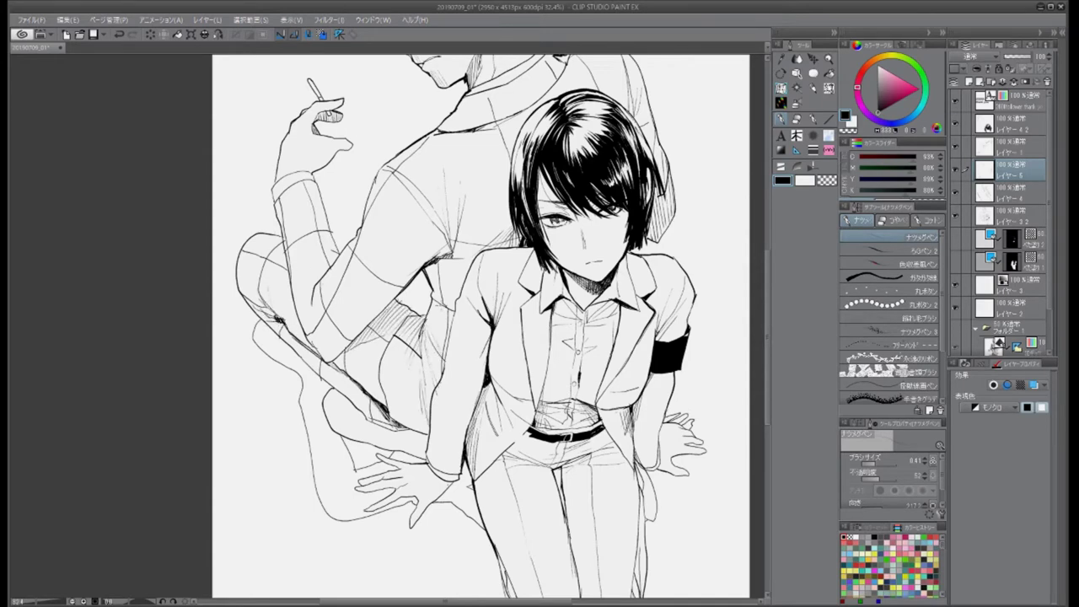
# Step: Strengthen the inner line of the smoking figure's far sleeve and add strokes around that shoulder
pyautogui.scroll(3, 480, 329)
pyautogui.moveTo(649, 333)
pyautogui.mouseDown()
pyautogui.moveTo(673, 295)
pyautogui.moveTo(649, 181)
pyautogui.moveTo(628, 139)
pyautogui.moveTo(626, 201)
pyautogui.mouseUp()
pyautogui.moveTo(629, 155); pyautogui.dragTo(623, 187)
pyautogui.moveTo(565, 159); pyautogui.dragTo(539, 188)
pyautogui.moveTo(546, 141); pyautogui.dragTo(540, 148)
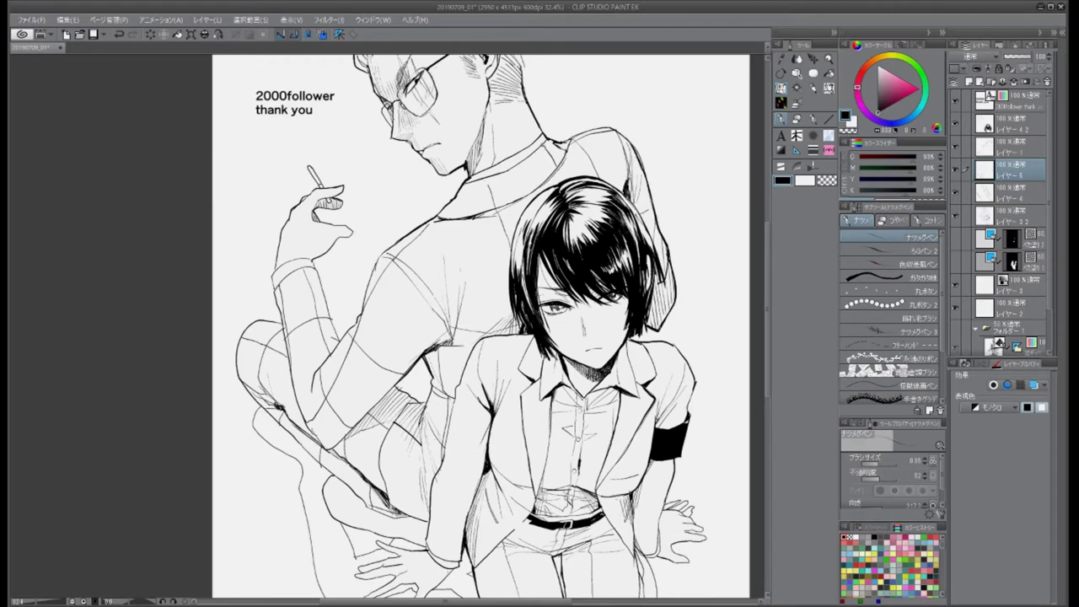
# Step: On レイヤー 3 2, thicken the outlines of the smoking figure's shoulder, upper arm, forearm and elbow
pyautogui.click(1012, 215)
pyautogui.moveTo(374, 265); pyautogui.dragTo(362, 307)
pyautogui.moveTo(406, 238); pyautogui.dragTo(373, 266)
pyautogui.moveTo(448, 258)
pyautogui.mouseDown()
pyautogui.moveTo(379, 330)
pyautogui.moveTo(339, 342)
pyautogui.mouseUp()
pyautogui.moveTo(366, 293); pyautogui.dragTo(357, 318)
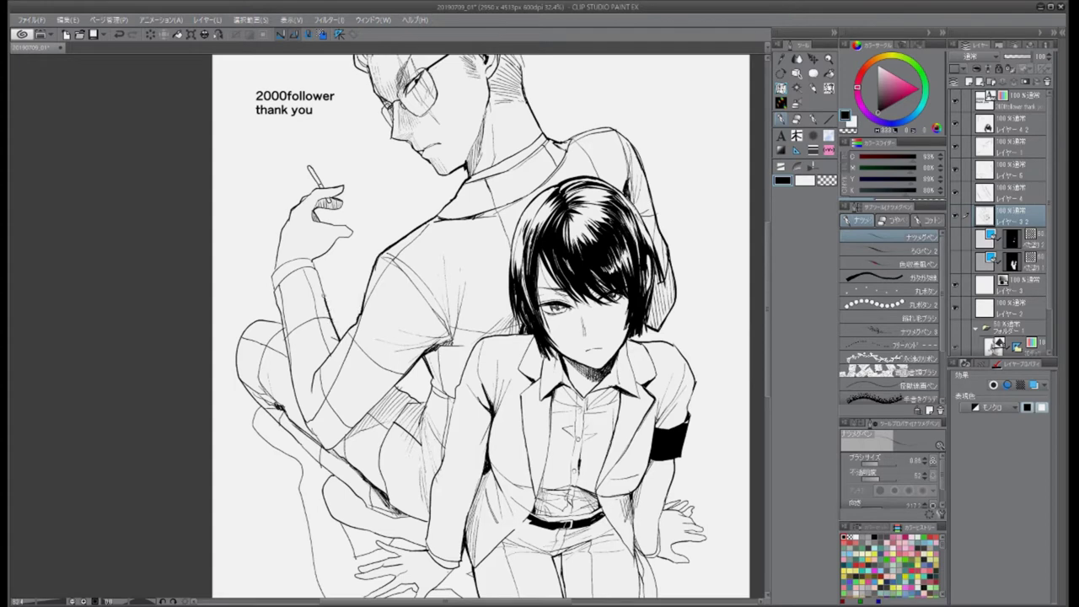
pyautogui.moveTo(325, 267); pyautogui.dragTo(313, 297)
pyautogui.moveTo(282, 288); pyautogui.dragTo(273, 317)
pyautogui.moveTo(276, 254)
pyautogui.mouseDown()
pyautogui.moveTo(272, 290)
pyautogui.moveTo(325, 449)
pyautogui.mouseUp()
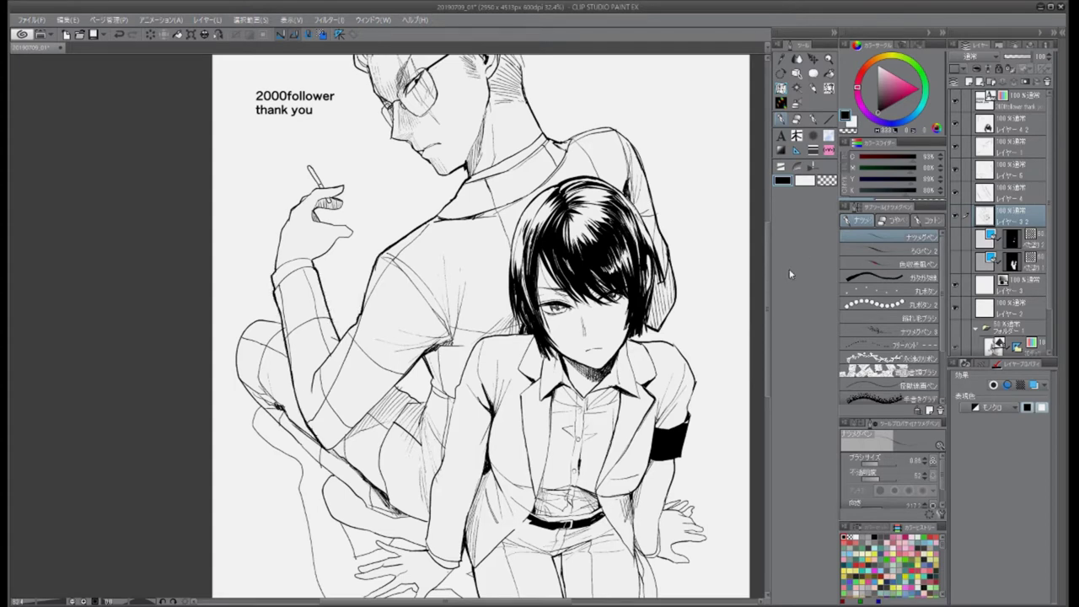
pyautogui.moveTo(396, 384); pyautogui.dragTo(349, 434)
pyautogui.moveTo(417, 366); pyautogui.dragTo(391, 393)
pyautogui.moveTo(348, 464); pyautogui.dragTo(368, 506)
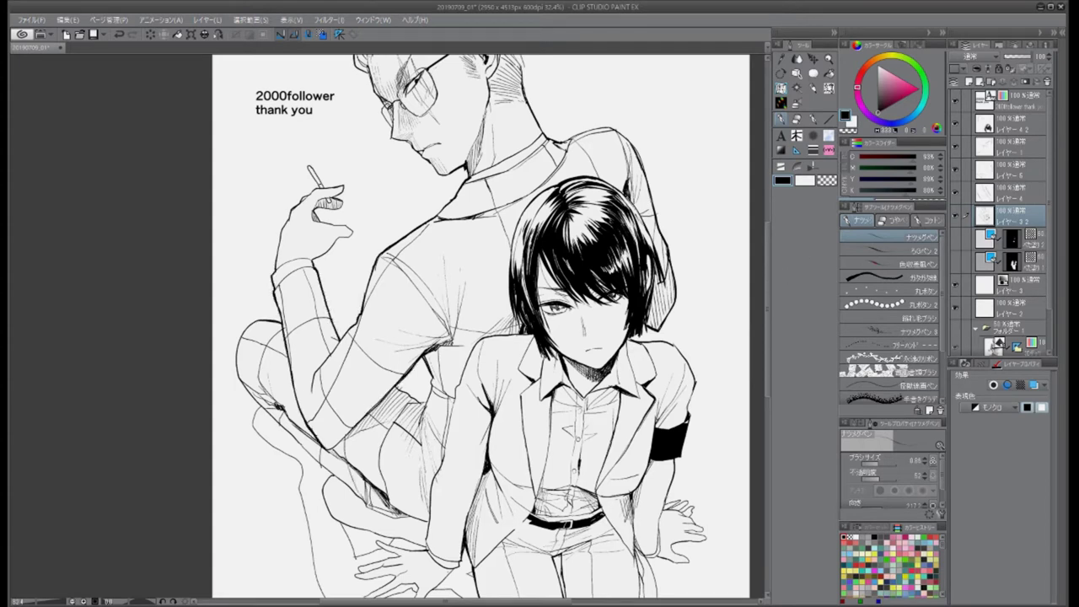
# Step: Ink the smoking figure's trouser hem and shoe outline, and fill the shoe solid black leaving thin highlights
pyautogui.moveTo(322, 450); pyautogui.dragTo(339, 477)
pyautogui.moveTo(369, 504); pyautogui.dragTo(396, 508)
pyautogui.moveTo(328, 473); pyautogui.dragTo(362, 501)
pyautogui.moveTo(334, 479)
pyautogui.mouseDown()
pyautogui.moveTo(336, 504)
pyautogui.moveTo(425, 536)
pyautogui.mouseUp()
pyautogui.press('g')
pyautogui.click(374, 524)
pyautogui.scroll(3, 717, 145)
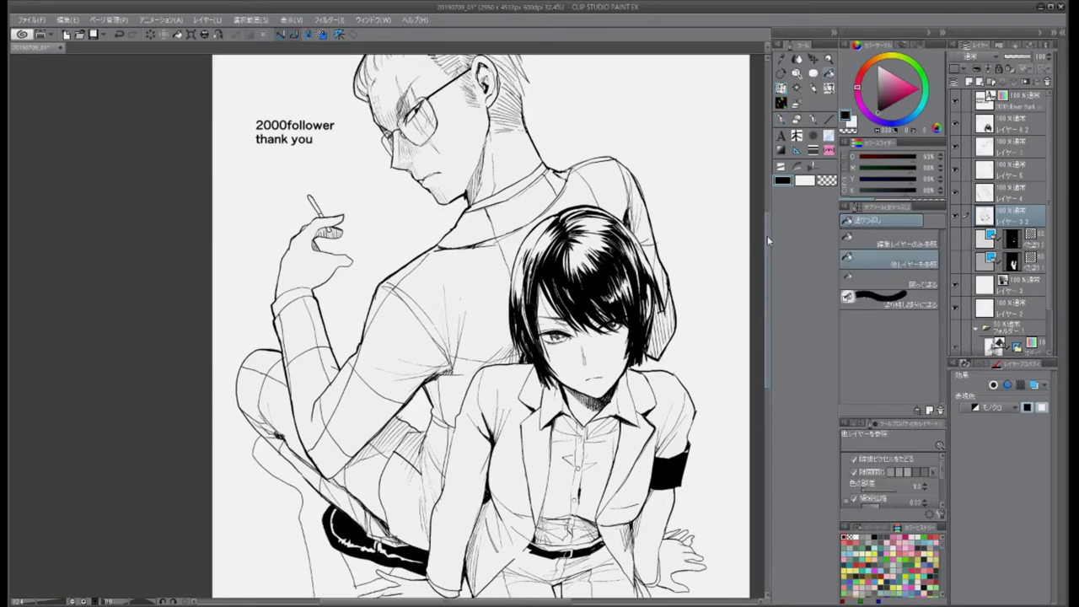
# Step: Merge レイヤー 4 down into レイヤー 3 2 and erase part of the smoking figure's collar lines
pyautogui.press('p')
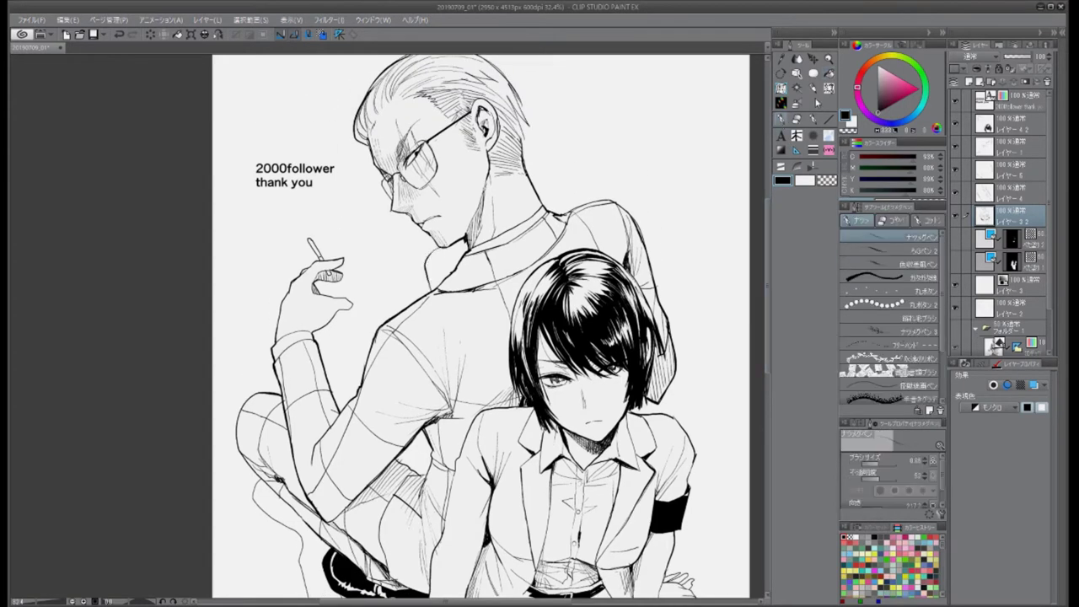
pyautogui.scroll(2, 480, 327)
pyautogui.press('m')
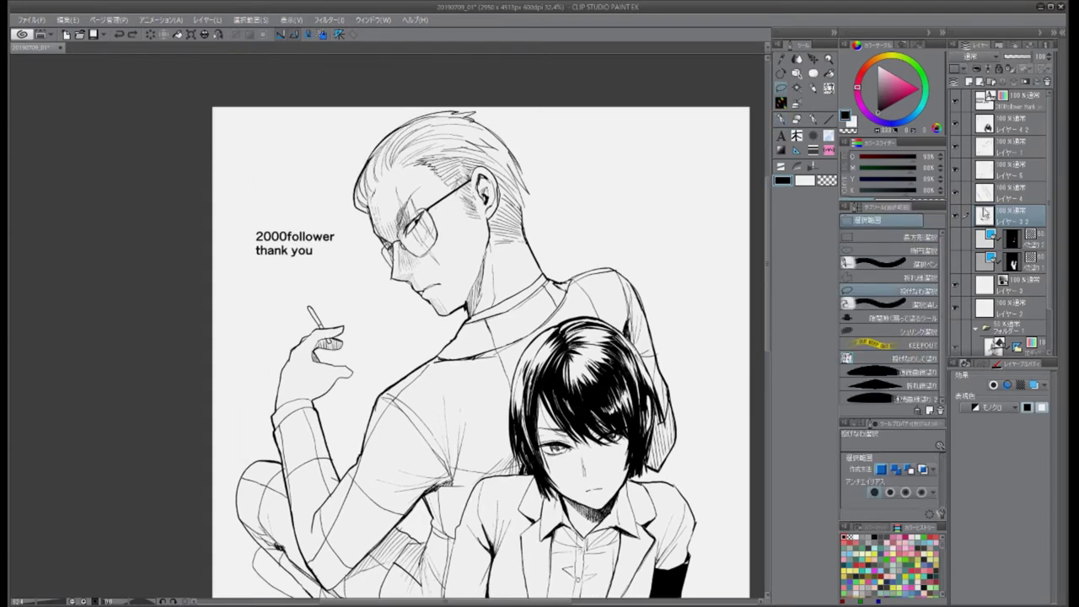
pyautogui.press('b')
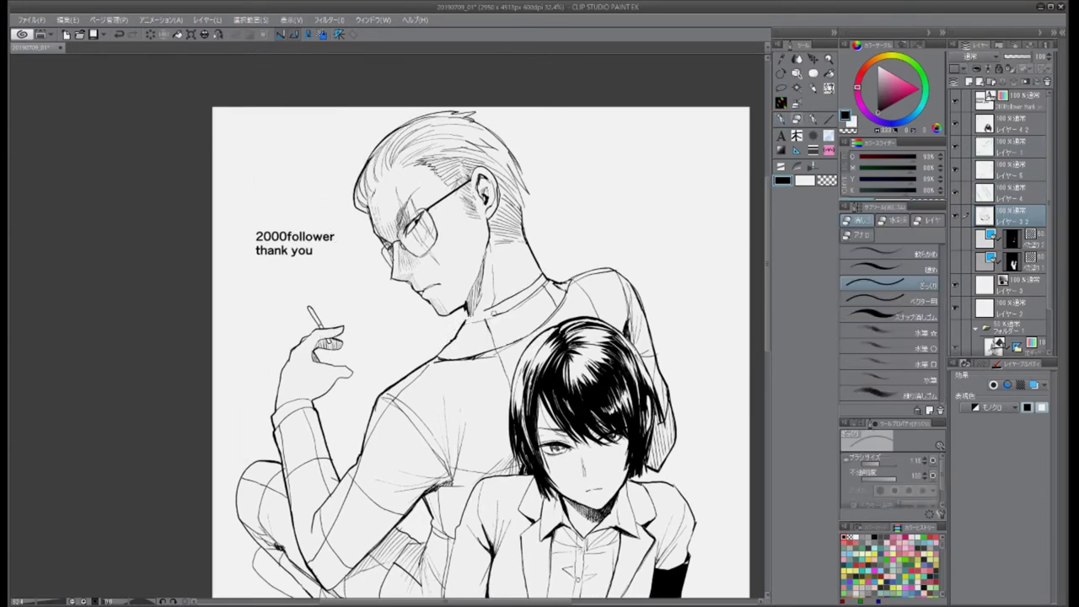
pyautogui.click(998, 187)
pyautogui.hotkey('ctrl', 'e')
pyautogui.click(1018, 164)
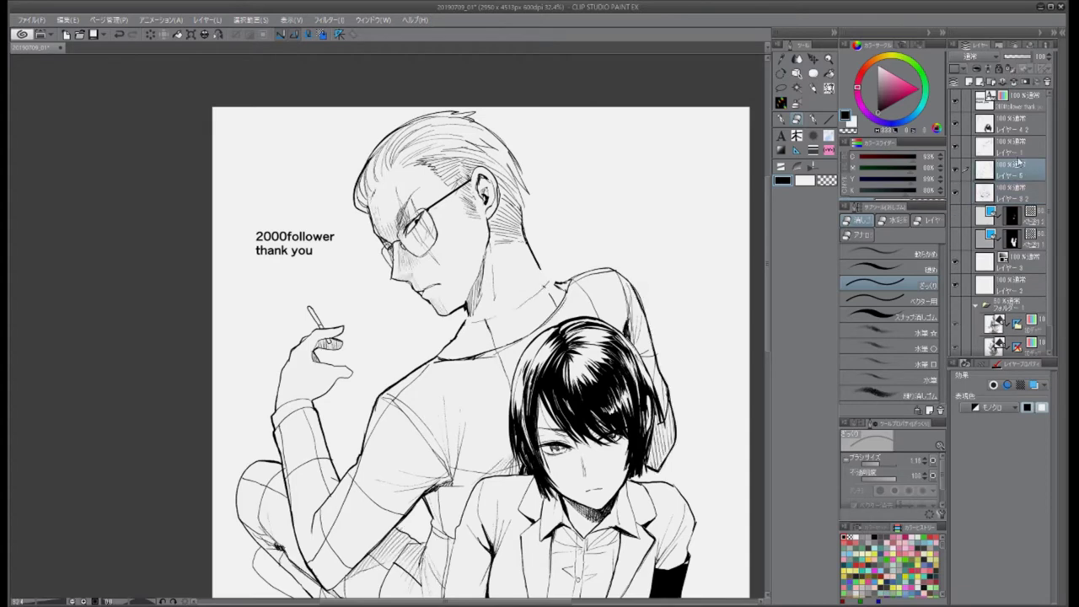
# Step: Redraw the smoking figure's far shoulder line higher and erase the remaining collar lines
pyautogui.press('p')
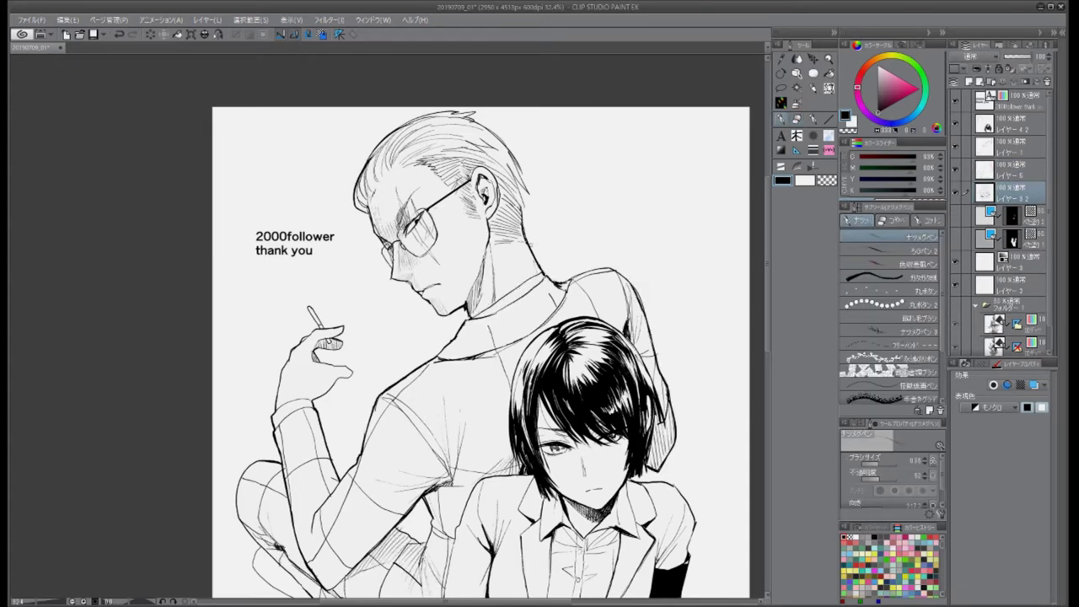
pyautogui.press('e')
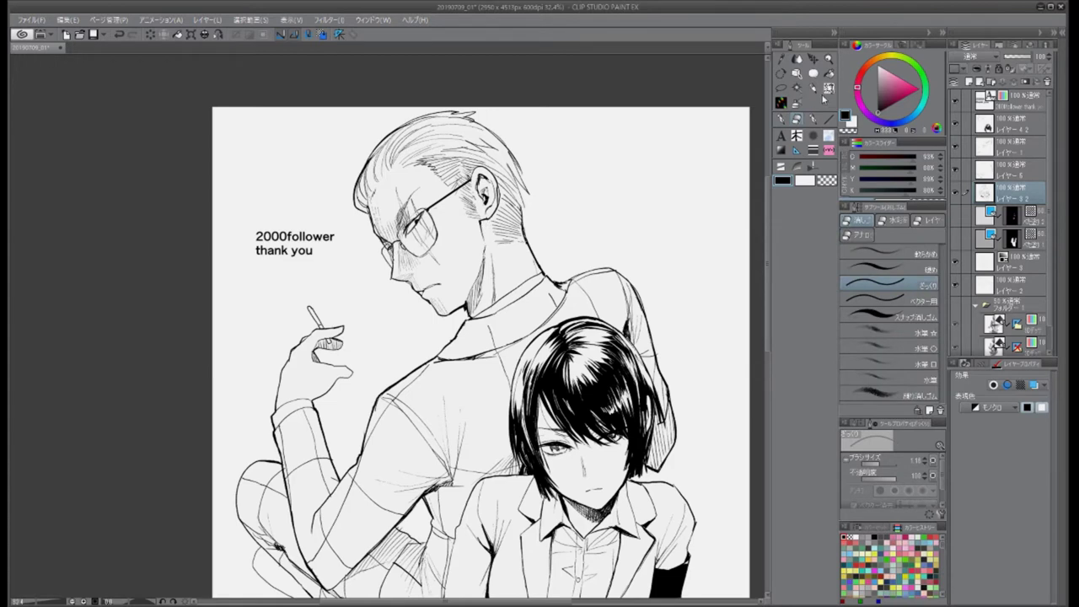
pyautogui.press('p')
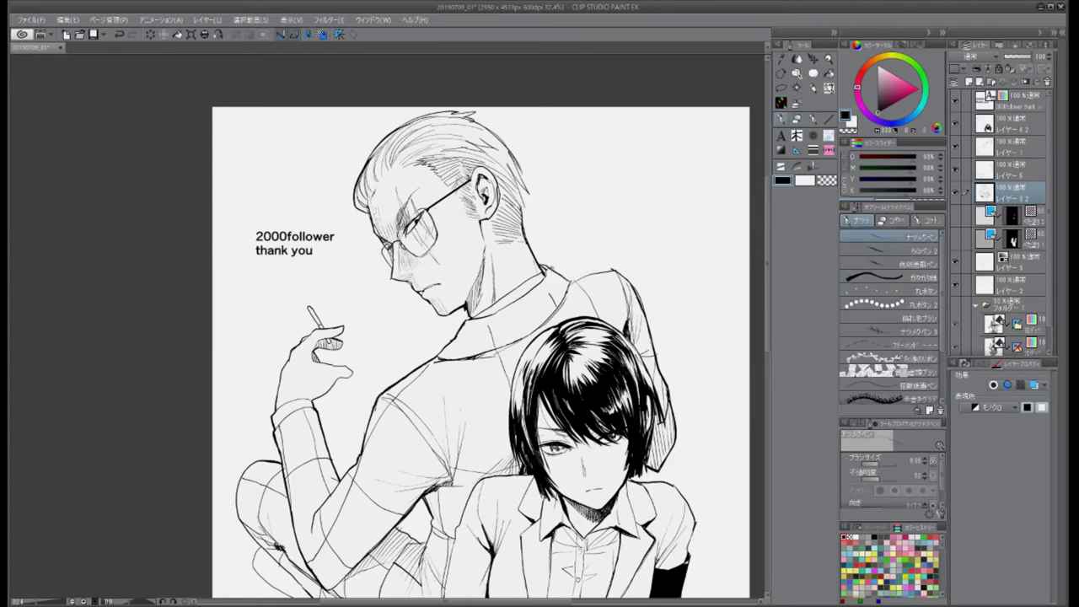
pyautogui.moveTo(550, 271)
pyautogui.mouseDown()
pyautogui.moveTo(622, 283)
pyautogui.moveTo(627, 312)
pyautogui.mouseUp()
pyautogui.press('e')
pyautogui.moveTo(472, 319); pyautogui.dragTo(544, 274)
pyautogui.moveTo(435, 360); pyautogui.dragTo(484, 357)
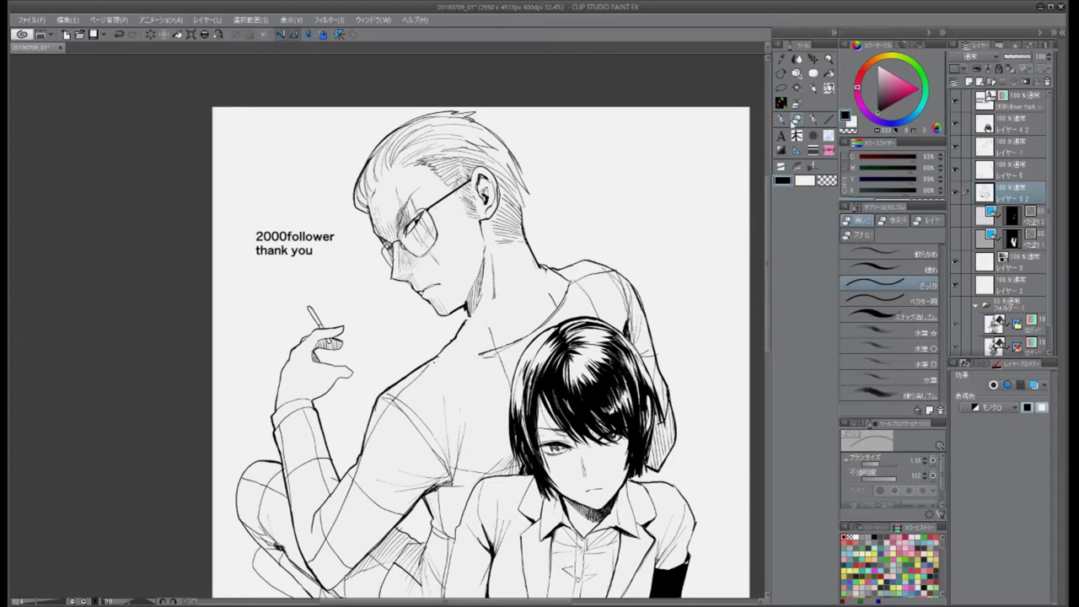
# Step: Redraw the smoking figure's collar as a high band around the base of the neck
pyautogui.press('p')
pyautogui.moveTo(465, 321); pyautogui.dragTo(499, 317)
pyautogui.moveTo(448, 356); pyautogui.dragTo(469, 349)
pyautogui.moveTo(490, 312); pyautogui.dragTo(548, 271)
pyautogui.moveTo(482, 355); pyautogui.dragTo(529, 342)
pyautogui.moveTo(573, 280)
pyautogui.mouseDown()
pyautogui.moveTo(562, 324)
pyautogui.moveTo(473, 356)
pyautogui.moveTo(516, 343)
pyautogui.mouseUp()
pyautogui.press('e')
pyautogui.press('p')
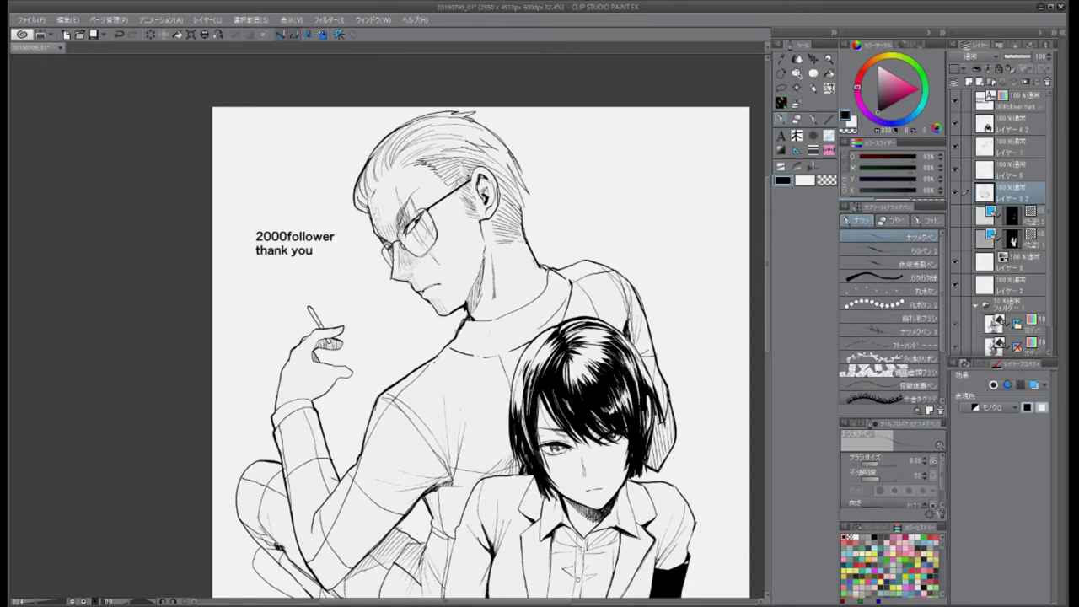
# Step: Add a fold on the smoking figure's back, redraw the nape line and darken the hatching behind the ear
pyautogui.moveTo(455, 482); pyautogui.dragTo(504, 454)
pyautogui.press('e')
pyautogui.moveTo(518, 207); pyautogui.dragTo(540, 264)
pyautogui.press('p')
pyautogui.moveTo(538, 263); pyautogui.dragTo(546, 275)
pyautogui.moveTo(522, 201)
pyautogui.mouseDown()
pyautogui.moveTo(509, 228)
pyautogui.moveTo(485, 236)
pyautogui.mouseUp()
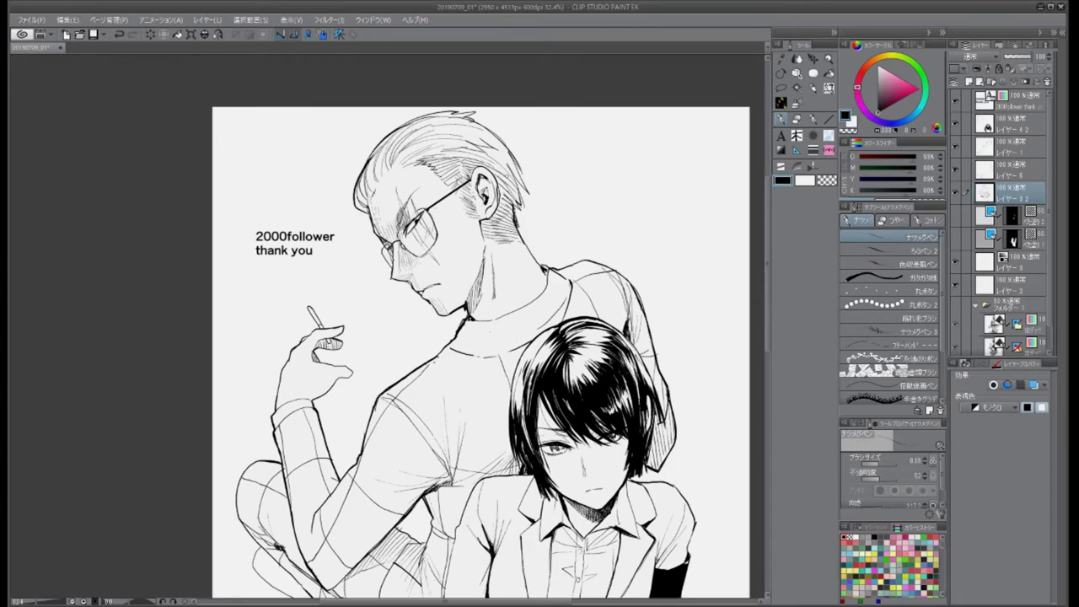
# Step: Hatch the smoking figure's front hair, the neck under the jaw and the jacket folds below the elbow
pyautogui.moveTo(403, 155); pyautogui.dragTo(371, 190)
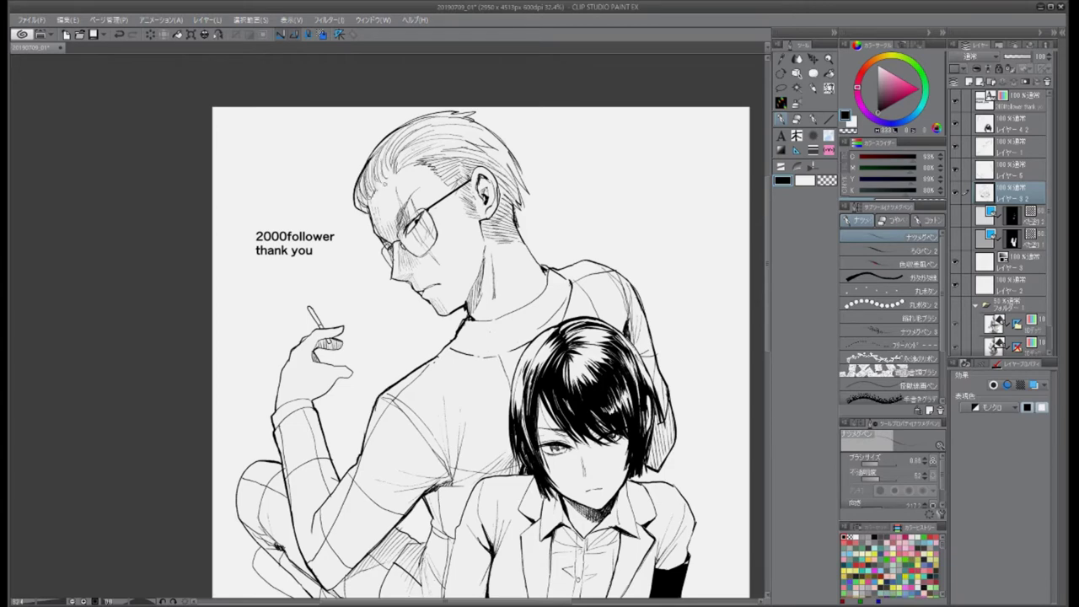
pyautogui.moveTo(474, 276); pyautogui.dragTo(452, 312)
pyautogui.moveTo(482, 252); pyautogui.dragTo(459, 303)
pyautogui.moveTo(430, 529); pyautogui.dragTo(420, 561)
pyautogui.moveTo(419, 568); pyautogui.dragTo(414, 586)
pyautogui.moveTo(426, 529); pyautogui.dragTo(400, 544)
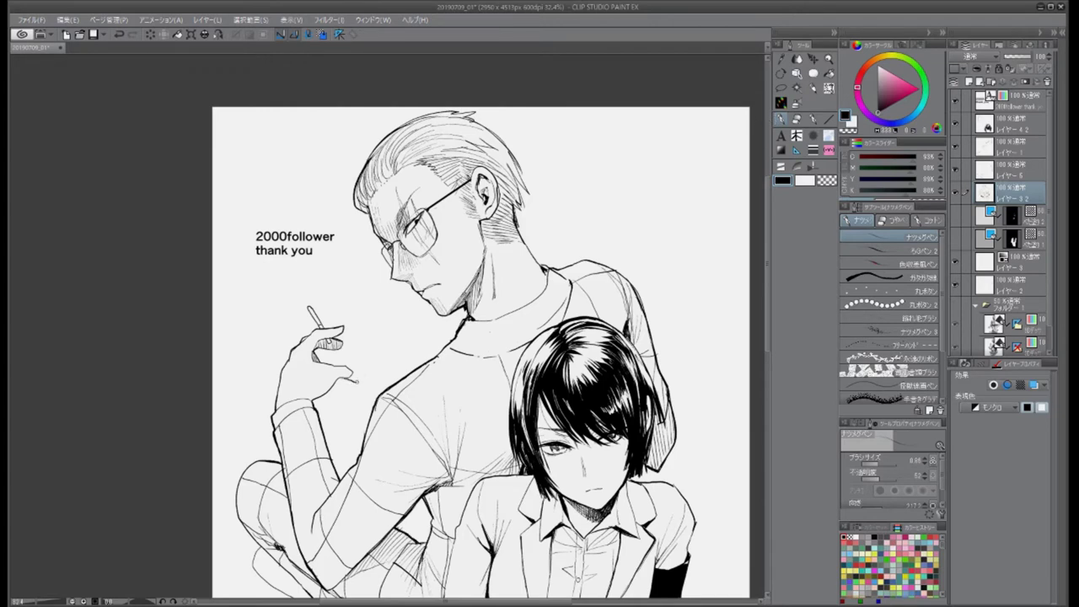
# Step: Undo the stray thumb stroke, redraw and hatch the smoking figure's hand, and refine the kneeling figure's hands
pyautogui.hotkey('ctrl', 'z')
pyautogui.moveTo(363, 367)
pyautogui.mouseDown()
pyautogui.moveTo(348, 381)
pyautogui.moveTo(282, 388)
pyautogui.moveTo(271, 408)
pyautogui.mouseUp()
pyautogui.scroll(-3, 481, 329)
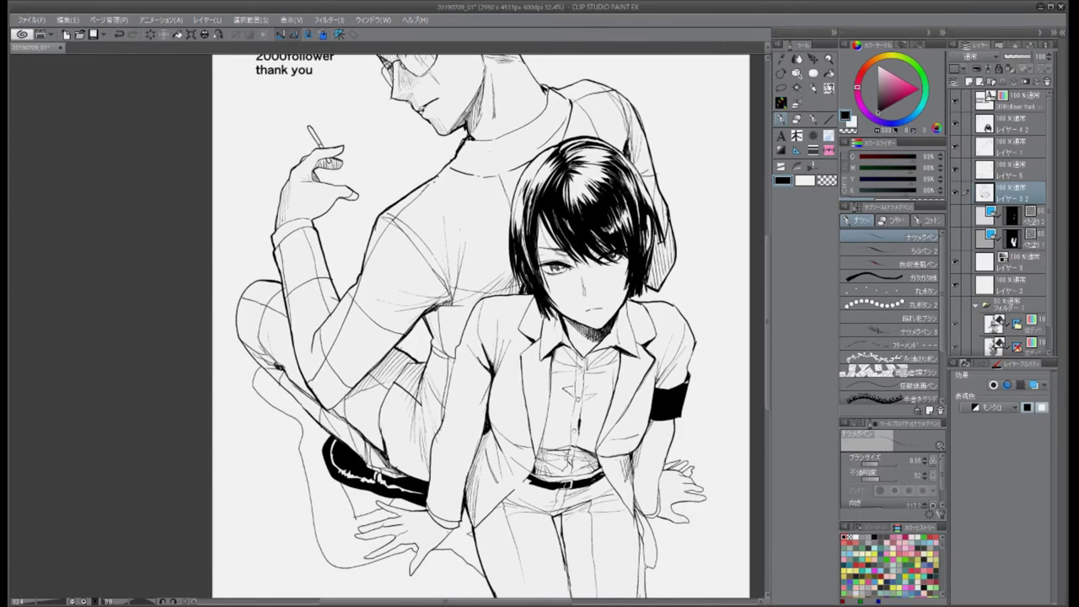
pyautogui.scroll(-1, 481, 329)
pyautogui.hscroll(1, 480, 329)
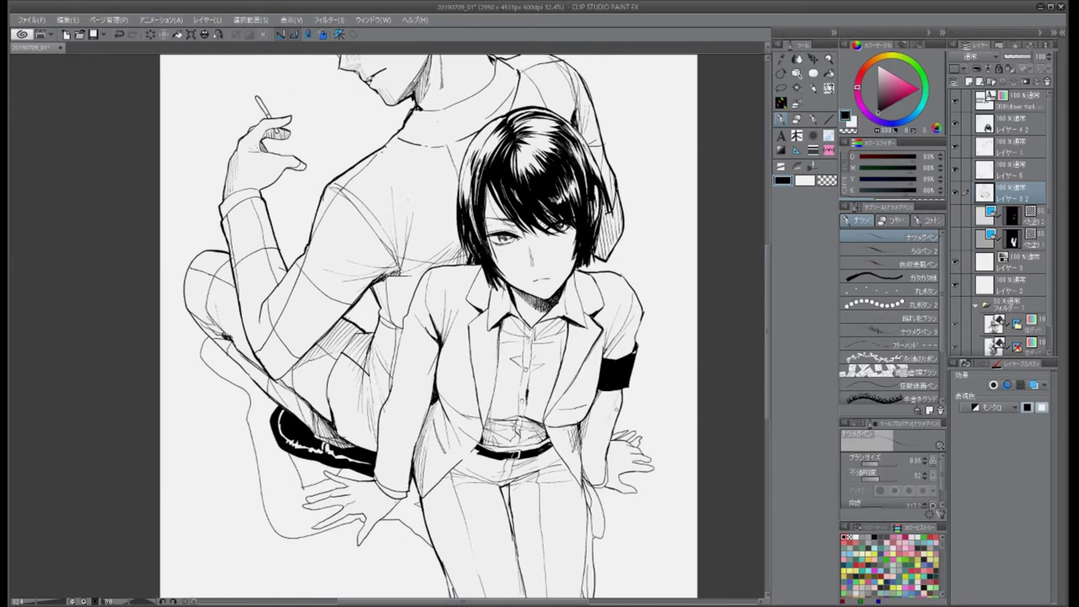
pyautogui.moveTo(639, 444); pyautogui.dragTo(614, 439)
pyautogui.scroll(-1, 428, 327)
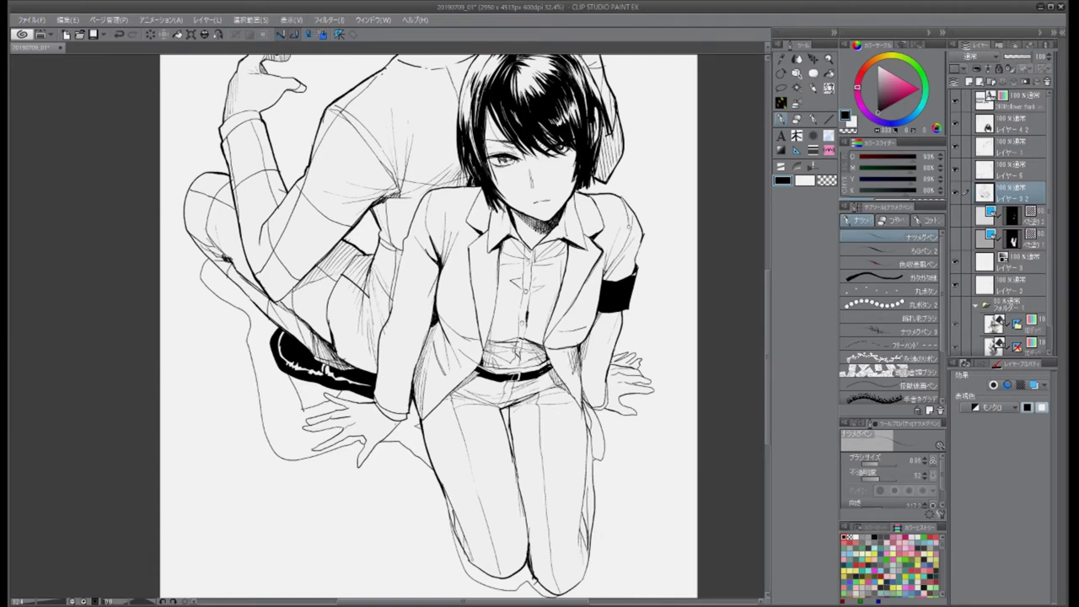
pyautogui.scroll(1, 428, 327)
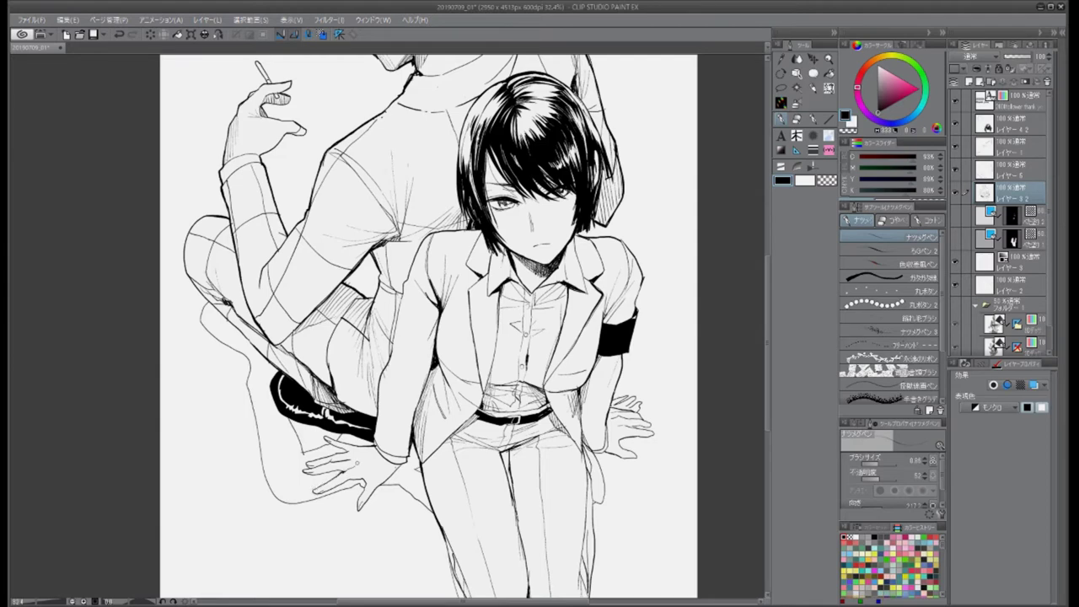
# Step: Erase the smoking figure's high collar and redraw it as a folded jacket collar
pyautogui.scroll(5, 428, 327)
pyautogui.press('e')
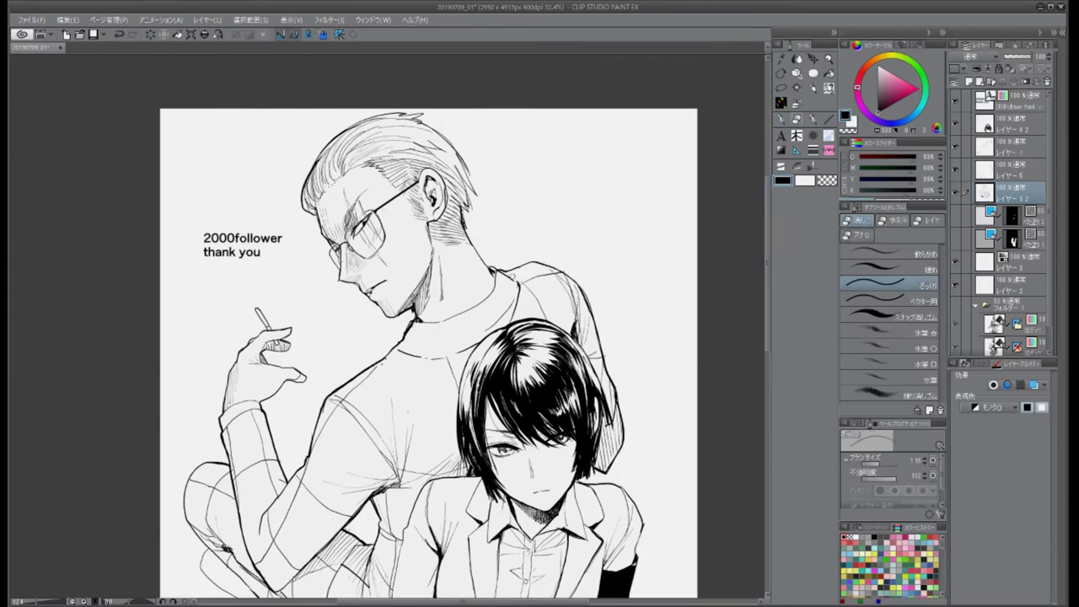
pyautogui.moveTo(460, 348)
pyautogui.mouseDown()
pyautogui.moveTo(511, 319)
pyautogui.moveTo(506, 270)
pyautogui.moveTo(413, 320)
pyautogui.mouseUp()
pyautogui.press('p')
pyautogui.moveTo(482, 258); pyautogui.dragTo(503, 272)
pyautogui.moveTo(401, 344)
pyautogui.mouseDown()
pyautogui.moveTo(476, 312)
pyautogui.moveTo(505, 263)
pyautogui.moveTo(430, 341)
pyautogui.moveTo(385, 476)
pyautogui.mouseUp()
pyautogui.press('e')
pyautogui.moveTo(454, 376); pyautogui.dragTo(455, 390)
pyautogui.press('p')
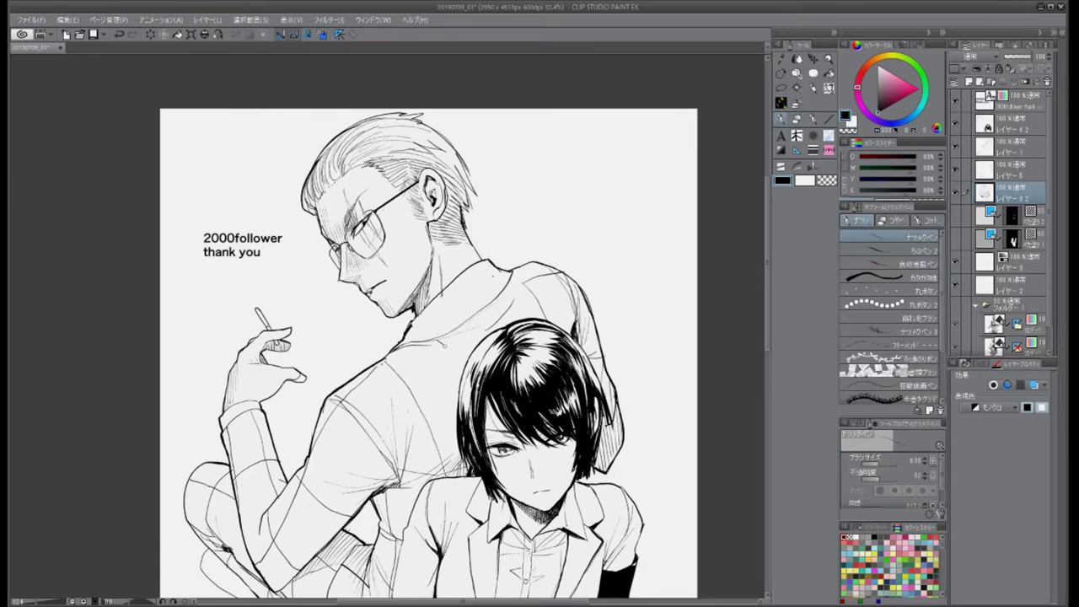
# Step: Draw plaid pattern lines across the back, shoulder and collar of the smoking figure's jacket
pyautogui.moveTo(461, 345); pyautogui.dragTo(443, 371)
pyautogui.moveTo(428, 427); pyautogui.dragTo(392, 454)
pyautogui.moveTo(457, 409); pyautogui.dragTo(423, 430)
pyautogui.moveTo(412, 342); pyautogui.dragTo(374, 373)
pyautogui.moveTo(435, 310); pyautogui.dragTo(421, 339)
pyautogui.moveTo(492, 270)
pyautogui.mouseDown()
pyautogui.moveTo(465, 306)
pyautogui.moveTo(411, 327)
pyautogui.mouseUp()
pyautogui.moveTo(496, 263); pyautogui.dragTo(449, 293)
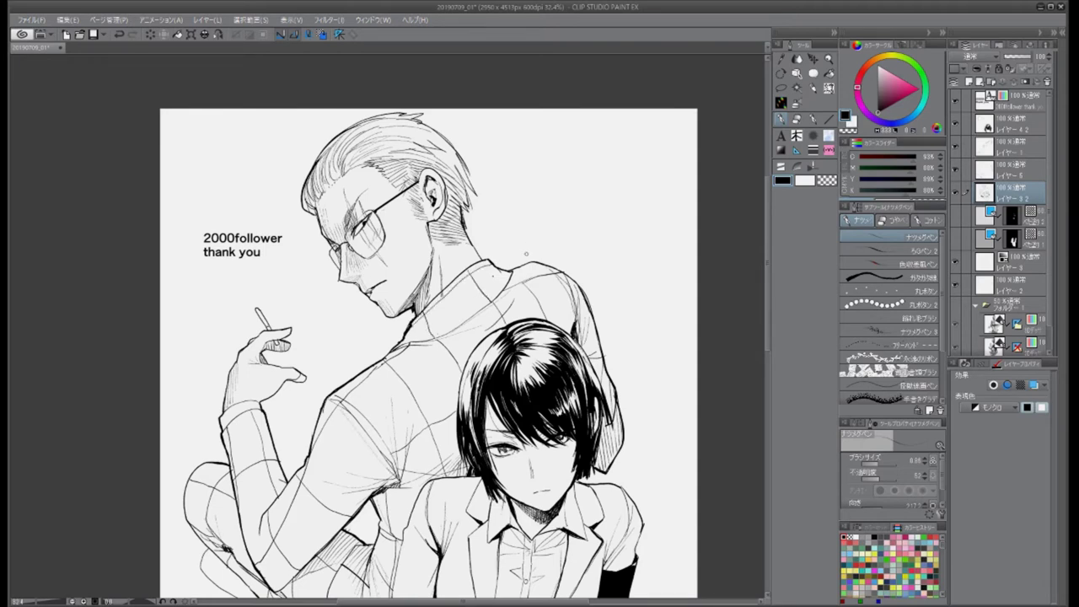
# Step: Undo the last collar line, draw the shirt collar edge along the neck and trim it with transparent colour
pyautogui.hotkey('ctrl', 'z')
pyautogui.moveTo(484, 252); pyautogui.dragTo(414, 315)
pyautogui.press('c')
pyautogui.moveTo(452, 278); pyautogui.dragTo(473, 315)
pyautogui.press('c')
# Step: Refine the smoking figure's fingers and wristwatch, and draw the lapel edge in front of the chest
pyautogui.scroll(1, 761, 244)
pyautogui.moveTo(290, 386); pyautogui.dragTo(306, 393)
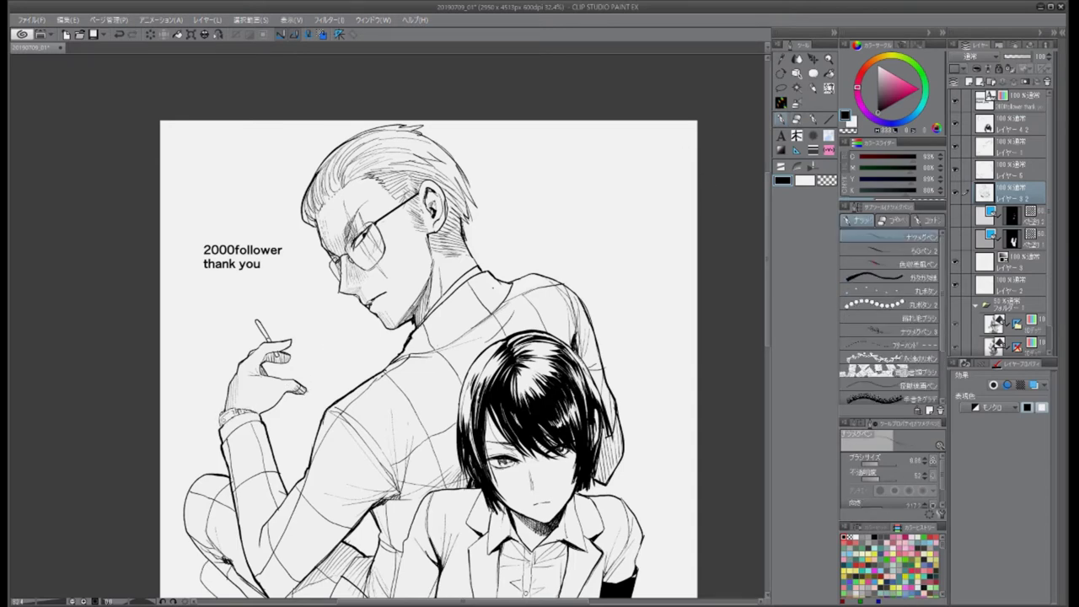
pyautogui.scroll(-5, 725, 258)
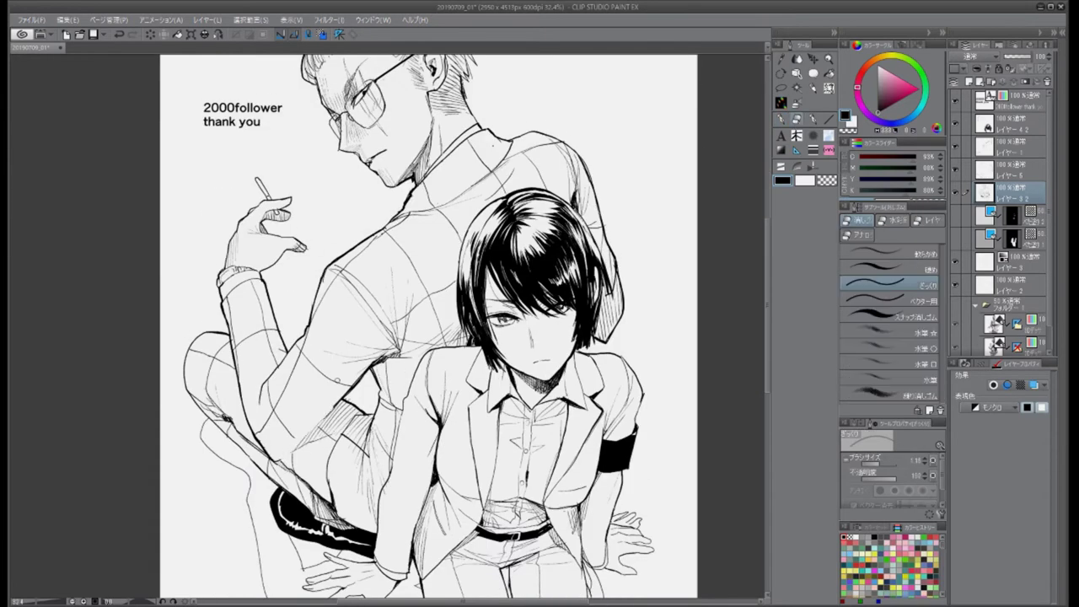
pyautogui.moveTo(378, 194); pyautogui.dragTo(400, 229)
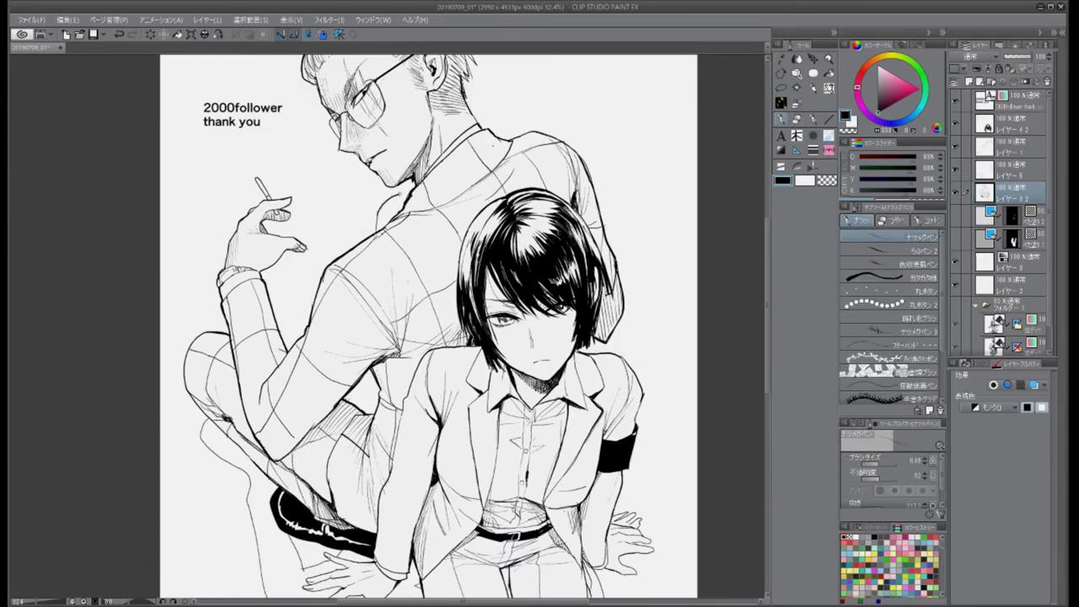
# Step: Fill the kneeling figure's shoe showing behind the leg with solid black
pyautogui.scroll(-6, 590, 371)
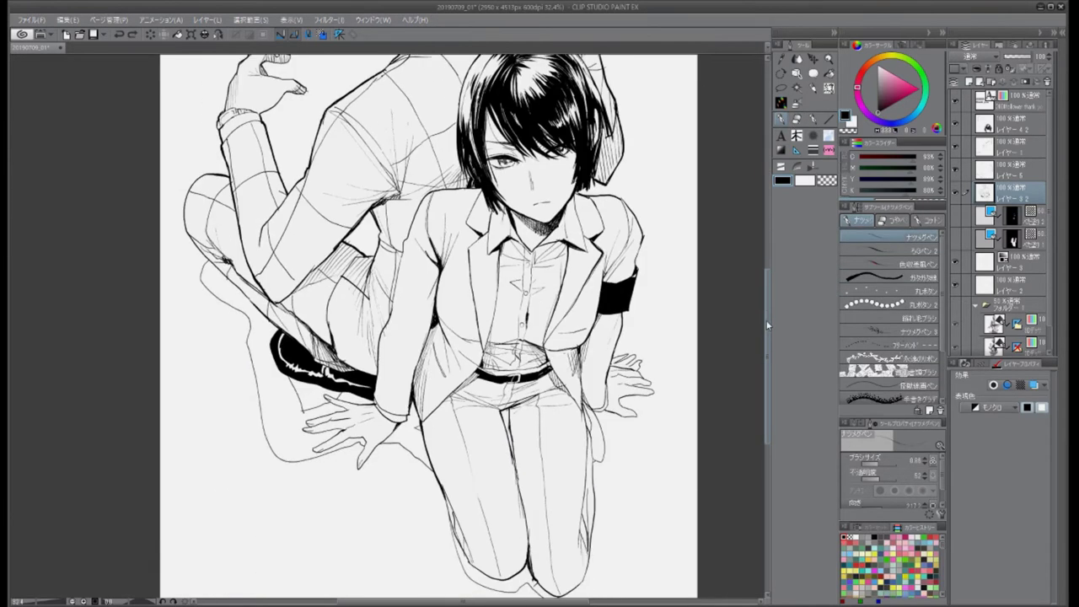
pyautogui.click(823, 89)
pyautogui.click(613, 396)
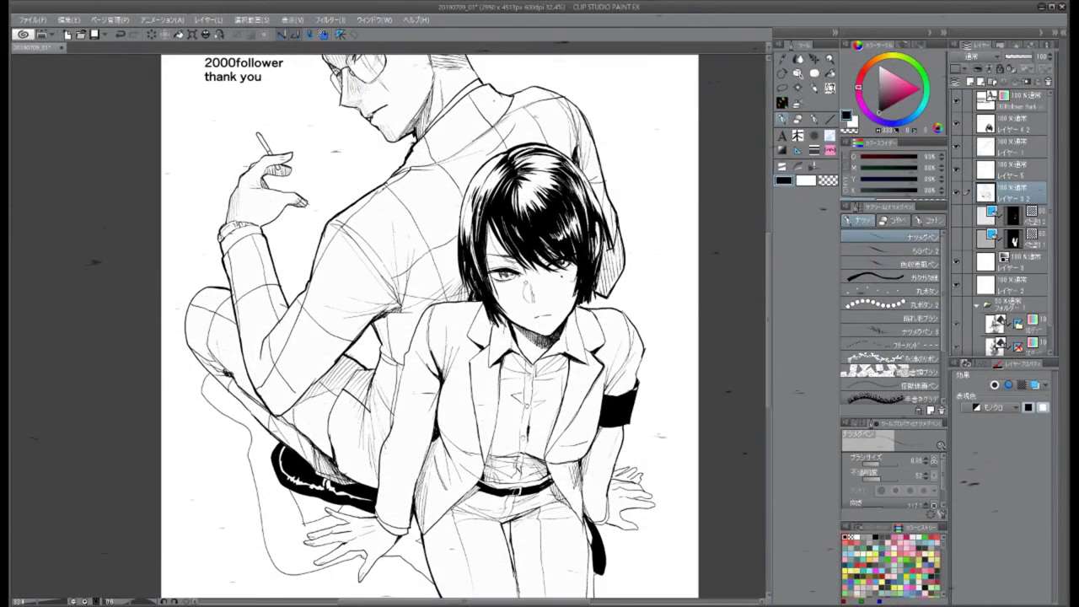
# Step: Show the kneeling figure's suit tone layers and turn off their halftone effect so they display as flat grey
pyautogui.click(956, 239)
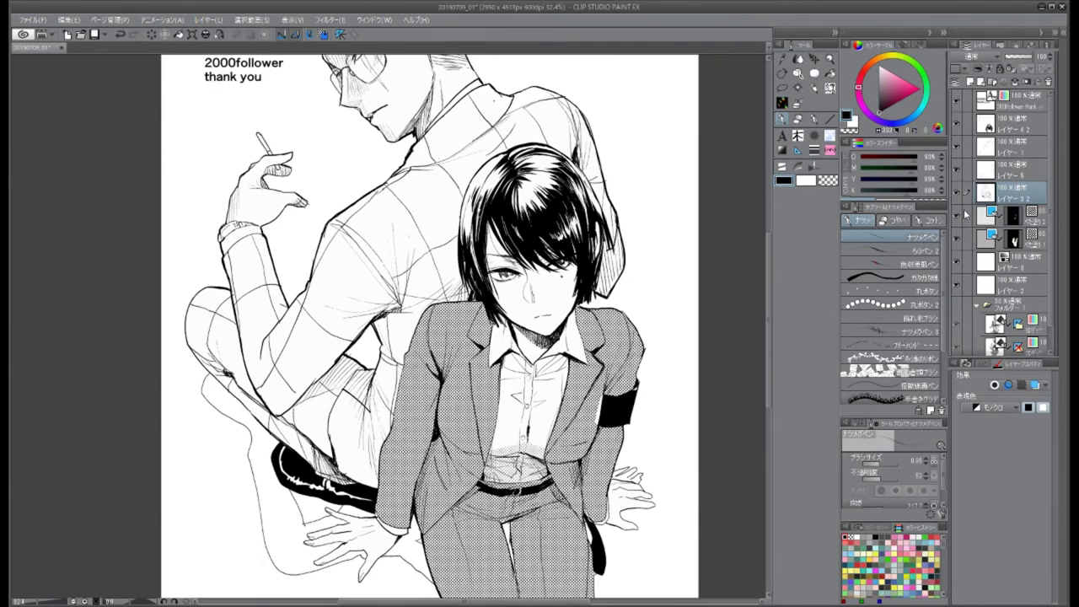
pyautogui.click(1011, 239)
pyautogui.click(1021, 384)
# Step: Restore the lighter tone layer's halftone effect and lasso-fill shadows on the smoking figure's far sleeve, lower back and trousers
pyautogui.press('m')
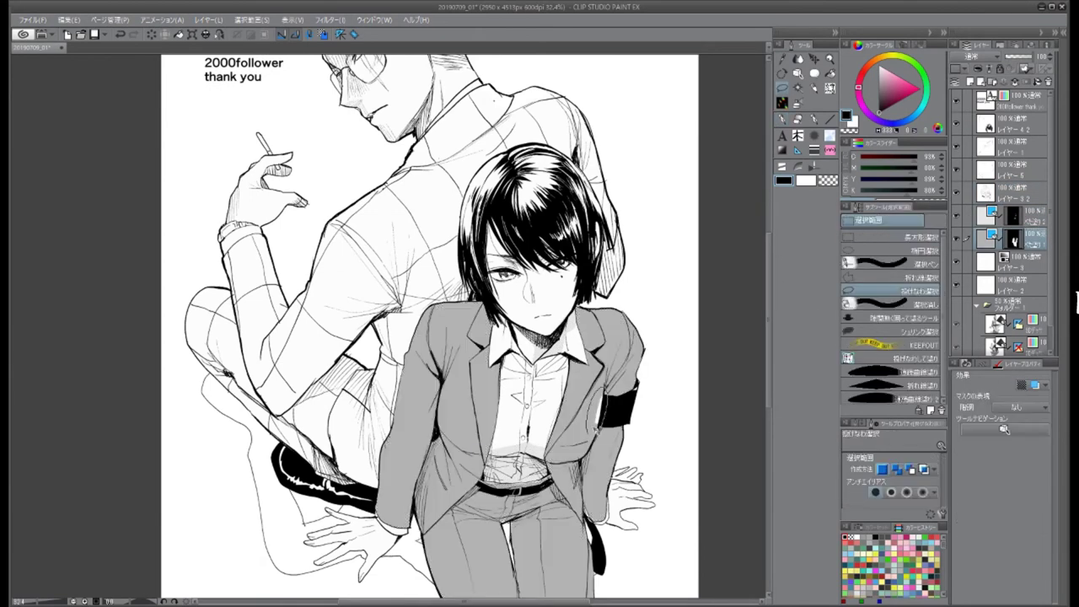
pyautogui.scroll(2, 430, 329)
pyautogui.click(1035, 217)
pyautogui.moveTo(585, 210)
pyautogui.mouseDown()
pyautogui.moveTo(621, 392)
pyautogui.moveTo(601, 321)
pyautogui.mouseUp()
pyautogui.hotkey('alt', 'BackSpace')
pyautogui.click(893, 357)
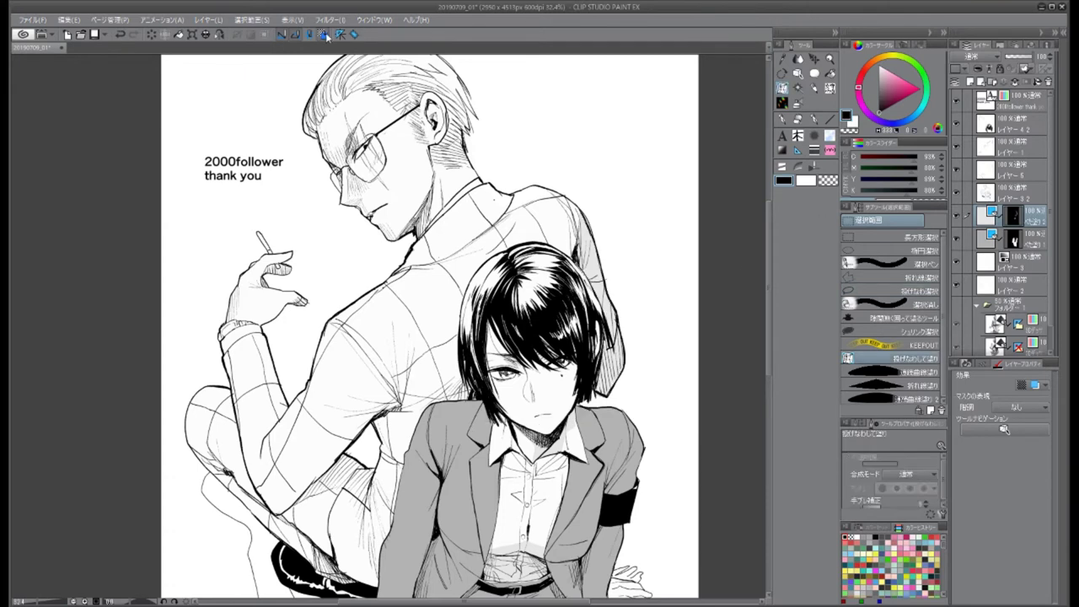
pyautogui.click(1022, 385)
pyautogui.hscroll(-2, 463, 329)
pyautogui.moveTo(479, 397)
pyautogui.mouseDown()
pyautogui.moveTo(476, 369)
pyautogui.moveTo(531, 401)
pyautogui.moveTo(489, 489)
pyautogui.moveTo(413, 586)
pyautogui.moveTo(368, 498)
pyautogui.mouseUp()
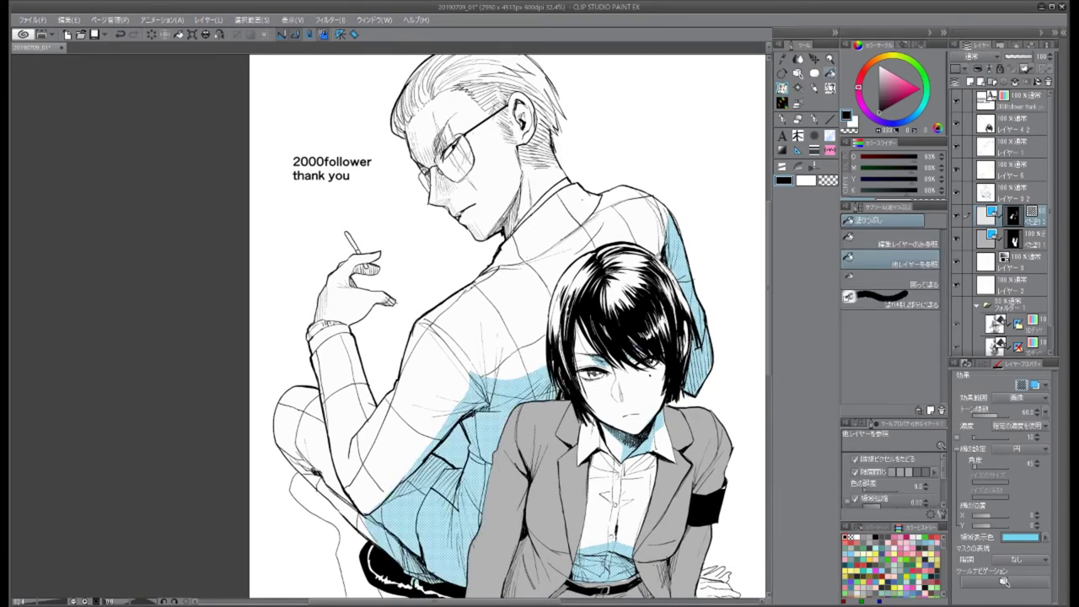
# Step: Add light tone shadows to the smoking figure's face, neck, hand, forearm and knee, and on the jacket beside the kneeling figure's hair
pyautogui.moveTo(537, 252); pyautogui.dragTo(498, 202)
pyautogui.moveTo(531, 122)
pyautogui.mouseDown()
pyautogui.moveTo(527, 130)
pyautogui.moveTo(519, 101)
pyautogui.mouseUp()
pyautogui.moveTo(447, 109)
pyautogui.mouseDown()
pyautogui.moveTo(433, 185)
pyautogui.moveTo(418, 169)
pyautogui.moveTo(456, 203)
pyautogui.moveTo(434, 168)
pyautogui.mouseUp()
pyautogui.moveTo(464, 212)
pyautogui.mouseDown()
pyautogui.moveTo(480, 238)
pyautogui.moveTo(455, 207)
pyautogui.moveTo(412, 85)
pyautogui.moveTo(397, 127)
pyautogui.mouseUp()
pyautogui.moveTo(353, 283)
pyautogui.mouseDown()
pyautogui.moveTo(371, 258)
pyautogui.moveTo(393, 303)
pyautogui.mouseUp()
pyautogui.moveTo(320, 386)
pyautogui.mouseDown()
pyautogui.moveTo(390, 531)
pyautogui.moveTo(296, 455)
pyautogui.mouseUp()
pyautogui.moveTo(498, 312)
pyautogui.mouseDown()
pyautogui.moveTo(504, 378)
pyautogui.moveTo(556, 270)
pyautogui.moveTo(541, 371)
pyautogui.mouseUp()
# Step: Shape the light tone folds on the kneeling figure's shirt and the smoking figure's jacket sleeve
pyautogui.scroll(-3, 607, 286)
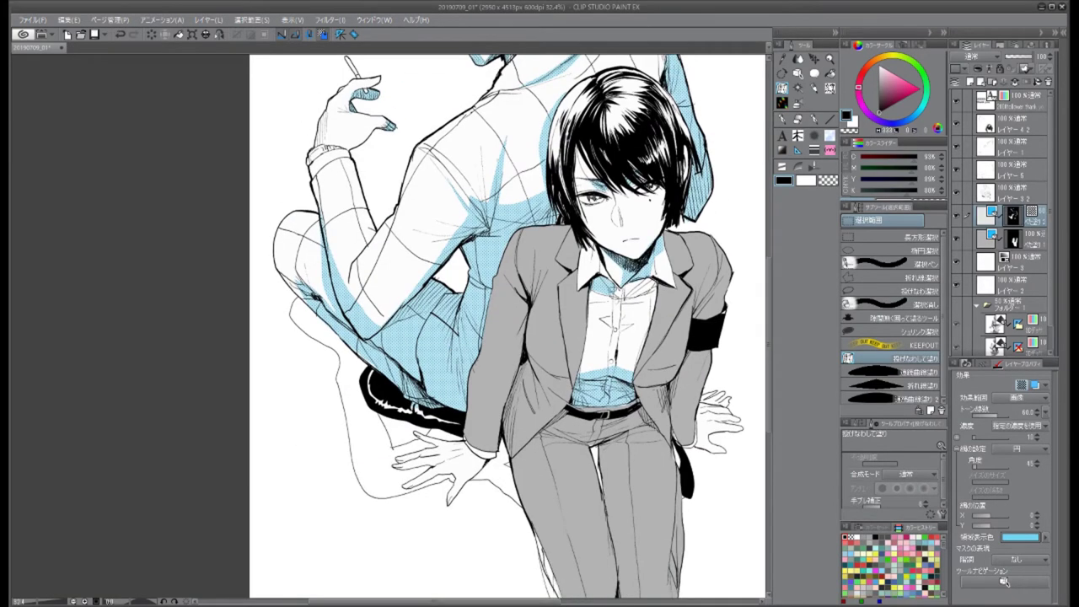
pyautogui.scroll(-2, 607, 287)
pyautogui.moveTo(700, 285); pyautogui.dragTo(637, 341)
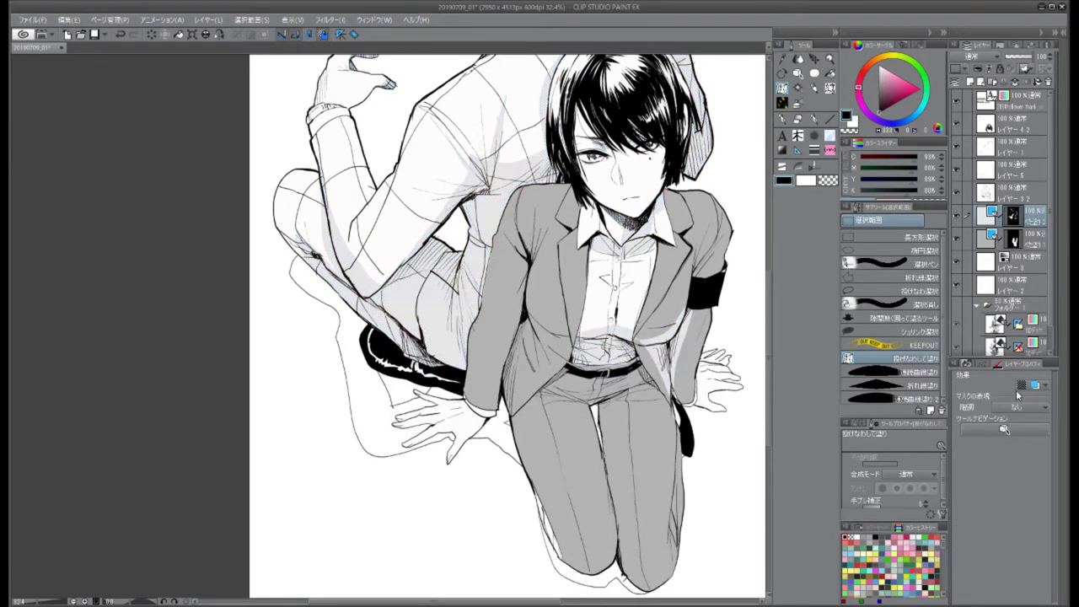
pyautogui.press('c')
pyautogui.moveTo(619, 271); pyautogui.dragTo(624, 336)
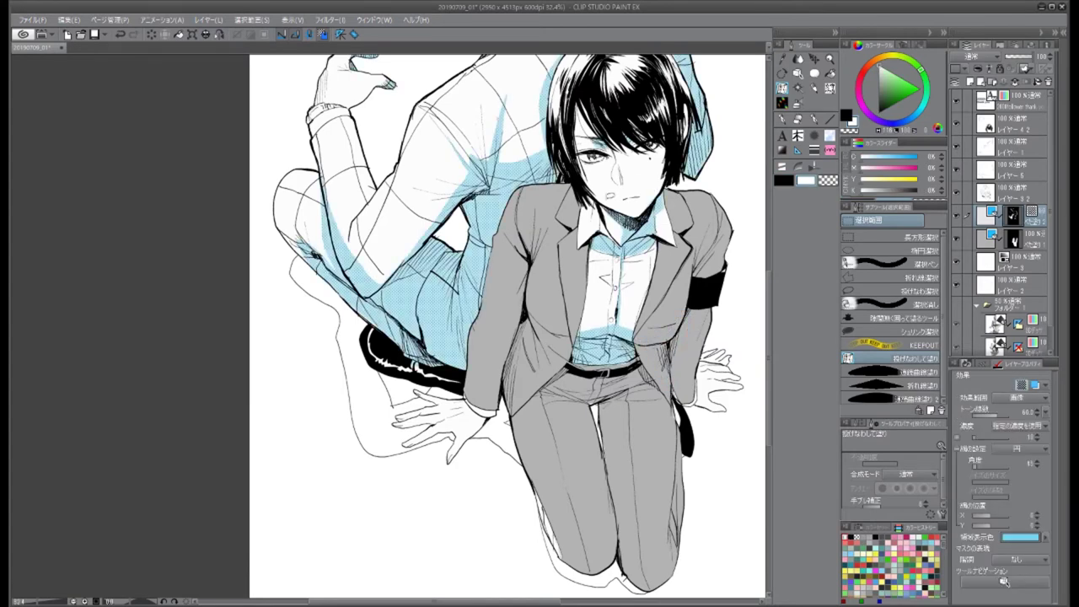
pyautogui.scroll(3, 607, 220)
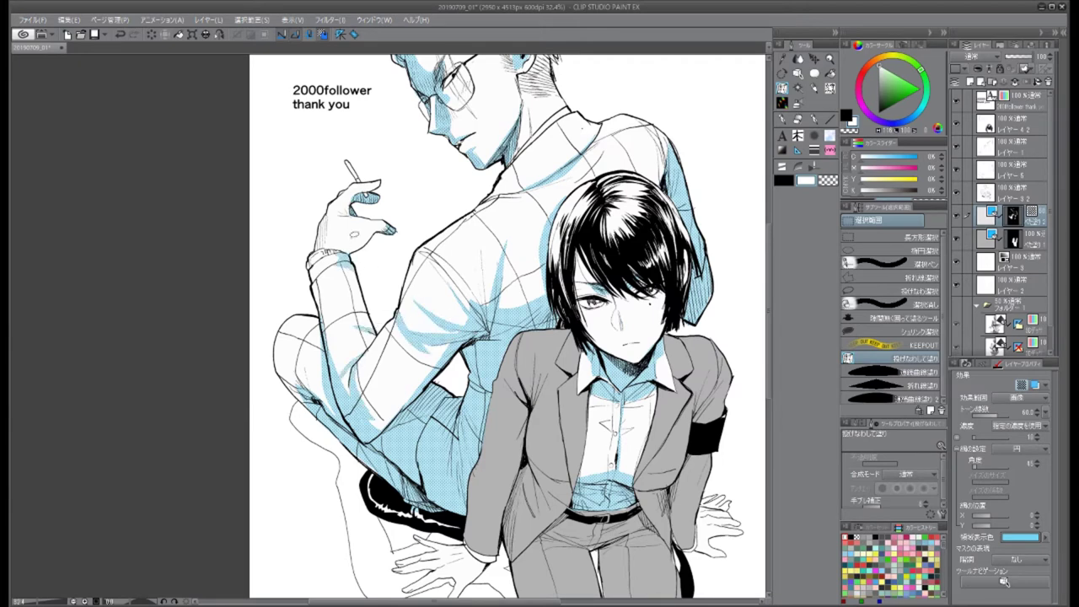
# Step: Fill the cast shadows beneath the kneeling figure's legs and behind the smoking figure with solid black on レイヤー 2
pyautogui.scroll(-4, 514, 328)
pyautogui.click(1024, 284)
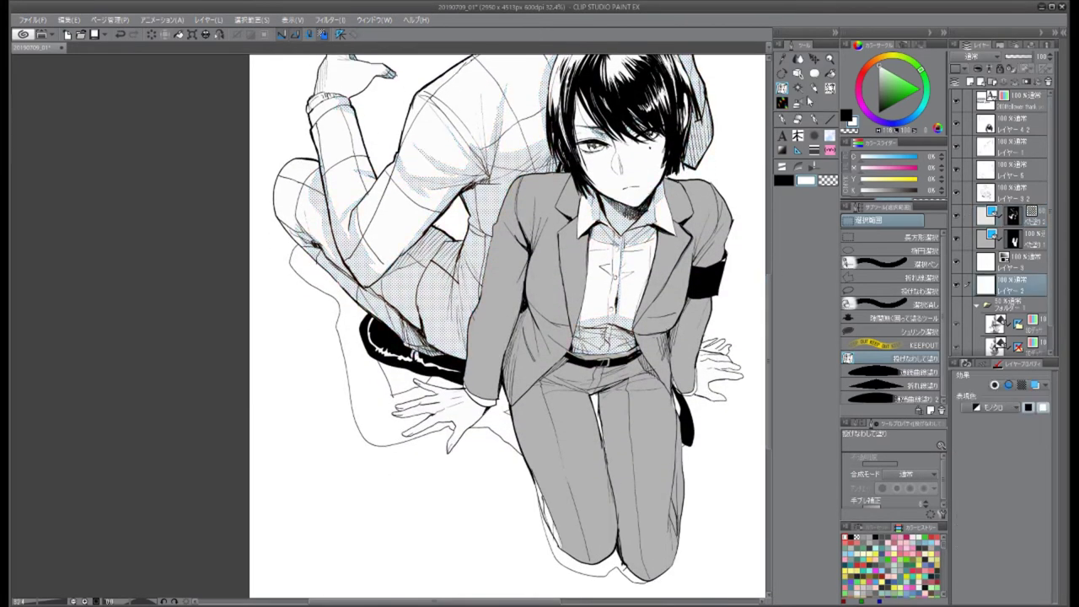
pyautogui.press('g')
pyautogui.click(582, 544)
pyautogui.press('p')
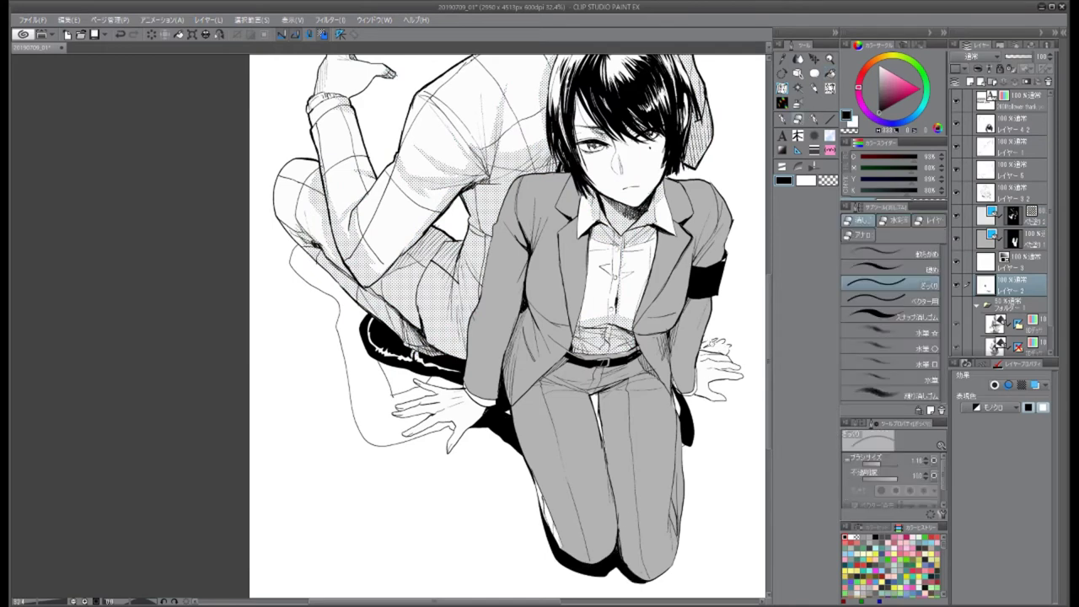
pyautogui.press('g')
pyautogui.click(337, 337)
pyautogui.click(442, 383)
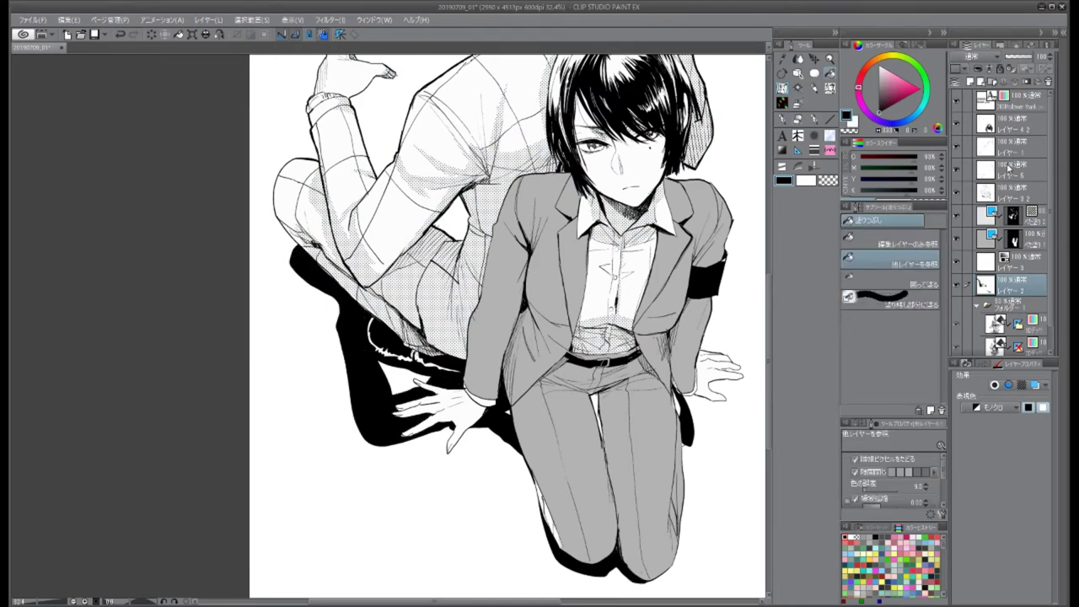
# Step: Rework the kneeling figure's half-hidden eye under the fringe and the mouth on the line layer, undoing unwanted strokes
pyautogui.scroll(5, 769, 336)
pyautogui.click(1012, 193)
pyautogui.press('p')
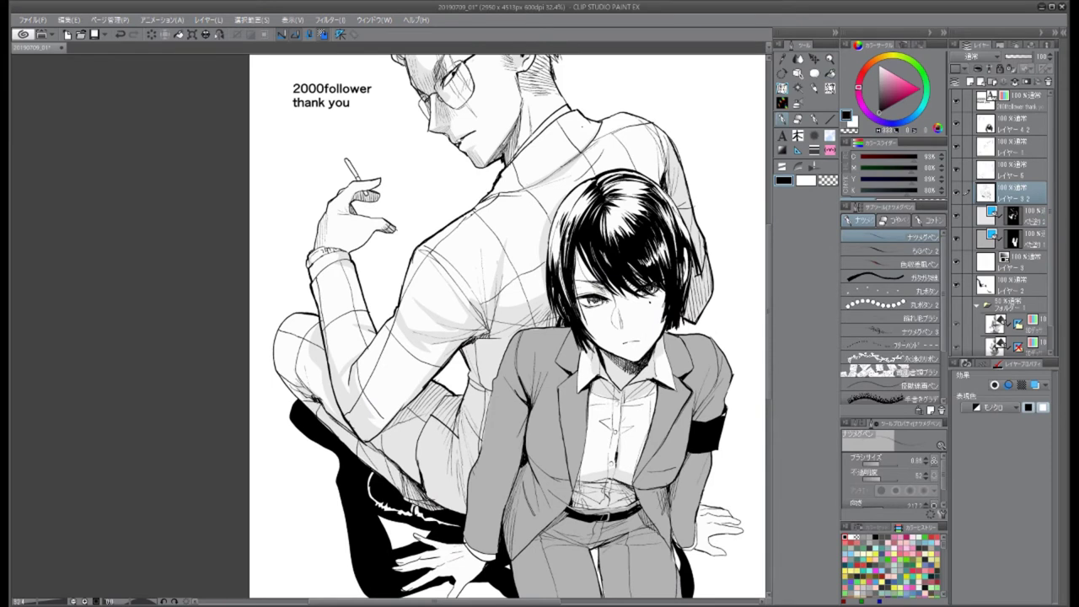
pyautogui.moveTo(624, 297)
pyautogui.mouseDown()
pyautogui.moveTo(633, 280)
pyautogui.moveTo(656, 287)
pyautogui.mouseUp()
pyautogui.moveTo(658, 304); pyautogui.dragTo(664, 289)
pyautogui.click(797, 123)
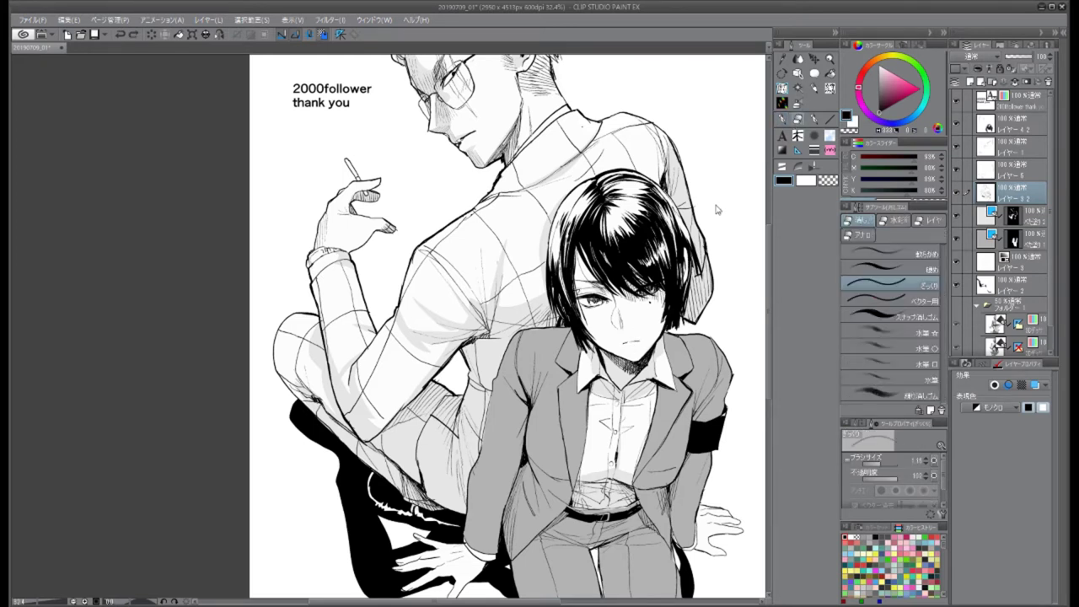
pyautogui.hotkey('ctrl', 'z')
pyautogui.hotkey('ctrl', 'z')
pyautogui.hotkey('ctrl', 'z')
pyautogui.hotkey('ctrl', 'z')
# Step: Hatch the kneeling figure's neck shadow and the jacket shoulders on both sides of the collar
pyautogui.press('p')
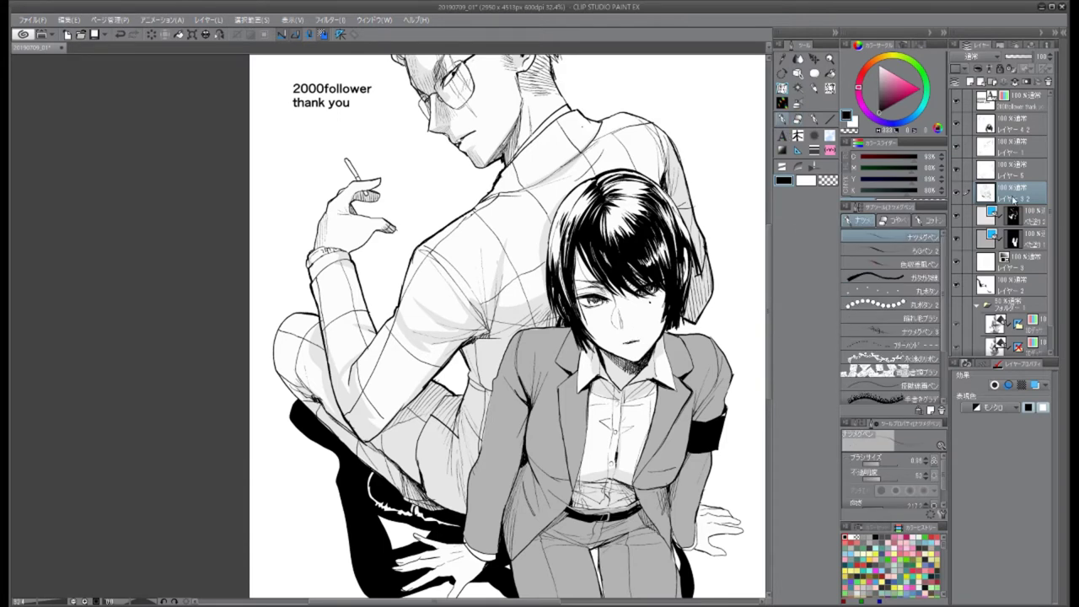
pyautogui.moveTo(654, 357)
pyautogui.mouseDown()
pyautogui.moveTo(635, 383)
pyautogui.moveTo(590, 376)
pyautogui.mouseUp()
pyautogui.moveTo(675, 336); pyautogui.dragTo(663, 360)
pyautogui.moveTo(687, 338); pyautogui.dragTo(668, 357)
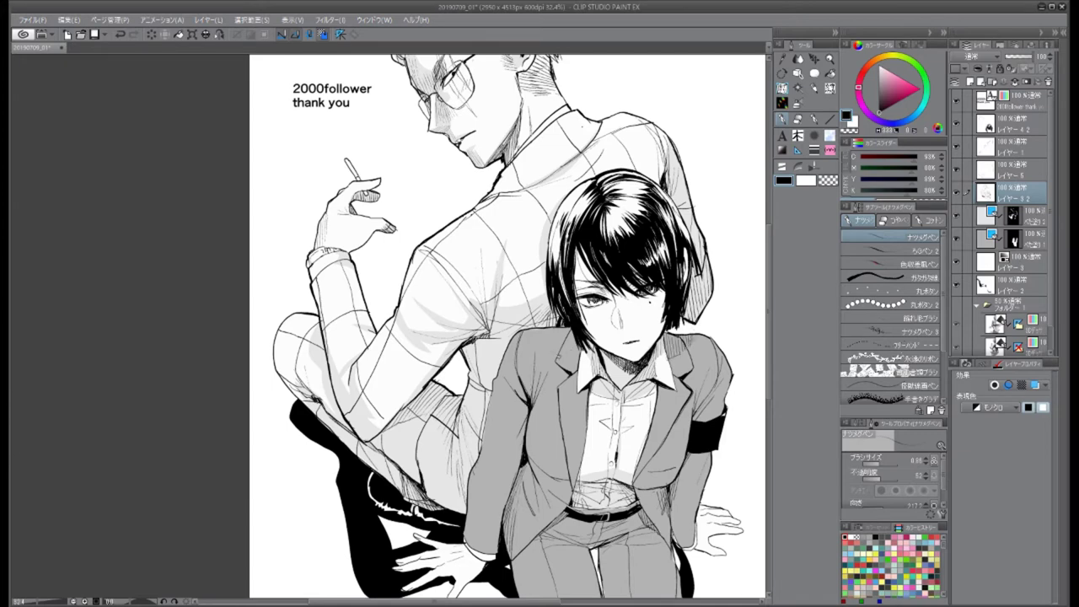
pyautogui.moveTo(561, 326)
pyautogui.mouseDown()
pyautogui.moveTo(552, 352)
pyautogui.moveTo(564, 360)
pyautogui.mouseUp()
pyautogui.moveTo(581, 338)
pyautogui.mouseDown()
pyautogui.moveTo(571, 434)
pyautogui.moveTo(529, 431)
pyautogui.mouseUp()
# Step: Hatch the folds at the kneeling figure's jacket waist and lower front on レイヤー 5
pyautogui.scroll(-1, 506, 328)
pyautogui.click(1016, 170)
pyautogui.moveTo(561, 417); pyautogui.dragTo(543, 449)
pyautogui.moveTo(566, 427); pyautogui.dragTo(531, 446)
pyautogui.moveTo(544, 419); pyautogui.dragTo(531, 443)
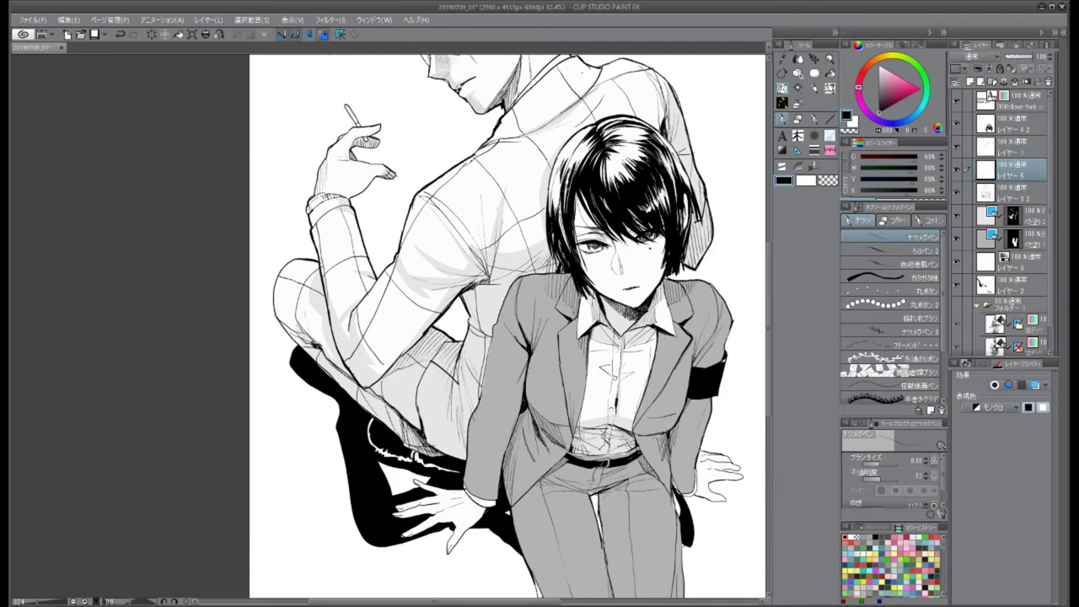
pyautogui.moveTo(671, 442); pyautogui.dragTo(663, 482)
pyautogui.moveTo(680, 435); pyautogui.dragTo(674, 489)
# Step: Add hatching beside the armband and along the inner edge of the kneeling figure's opposite sleeve
pyautogui.moveTo(689, 355); pyautogui.dragTo(684, 373)
pyautogui.moveTo(693, 359); pyautogui.dragTo(681, 391)
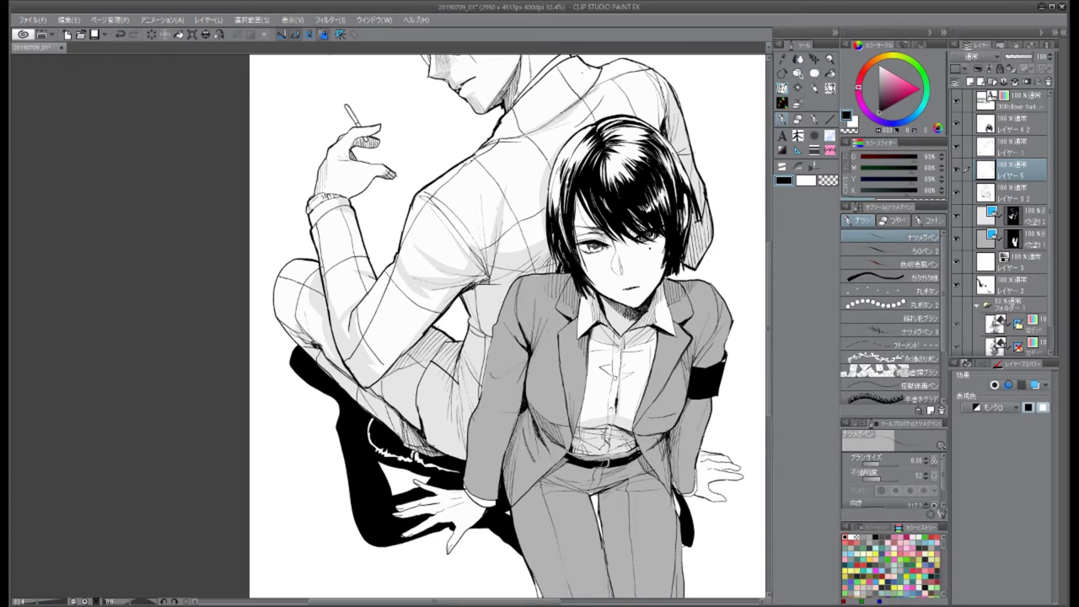
pyautogui.moveTo(522, 387); pyautogui.dragTo(517, 416)
pyautogui.moveTo(519, 409); pyautogui.dragTo(502, 448)
# Step: Undo the stray stroke on the kneeling figure's hand and hatch the side of the jacket beneath the chest
pyautogui.moveTo(692, 410); pyautogui.dragTo(689, 411)
pyautogui.moveTo(719, 480); pyautogui.dragTo(740, 490)
pyautogui.hotkey('ctrl', 'z')
pyautogui.moveTo(677, 423); pyautogui.dragTo(669, 455)
pyautogui.moveTo(680, 430); pyautogui.dragTo(666, 465)
pyautogui.moveTo(676, 433)
pyautogui.mouseDown()
pyautogui.moveTo(669, 452)
pyautogui.moveTo(643, 454)
pyautogui.mouseUp()
pyautogui.moveTo(666, 440); pyautogui.dragTo(649, 469)
# Step: Move the kneeling figure's darker suit tone layer above the lighter tone layer
pyautogui.scroll(-4, 509, 326)
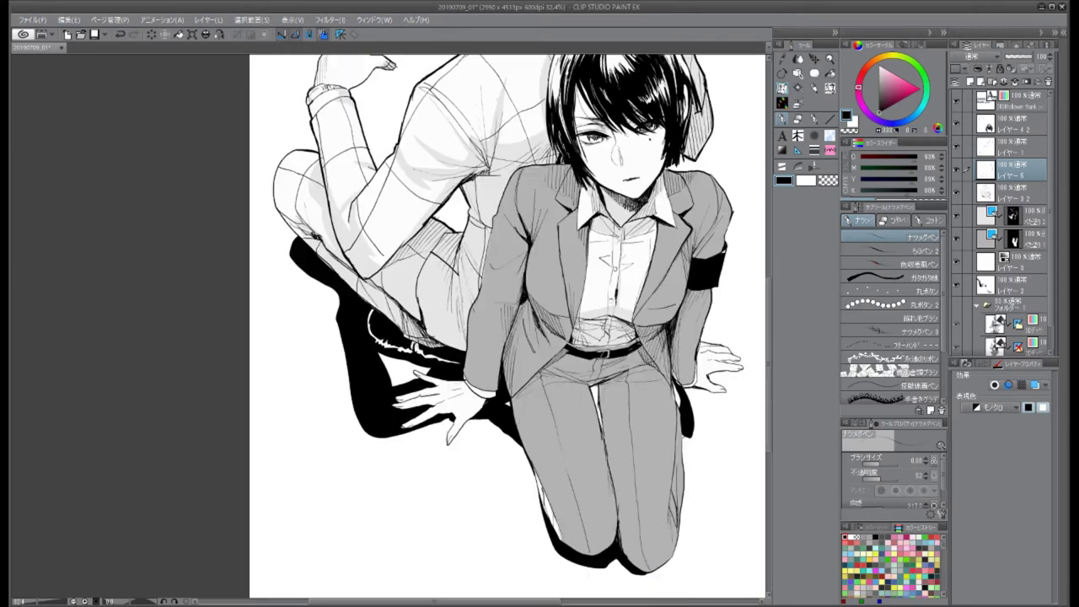
pyautogui.click(1040, 242)
pyautogui.hotkey('ctrl', 'd')
pyautogui.press('m')
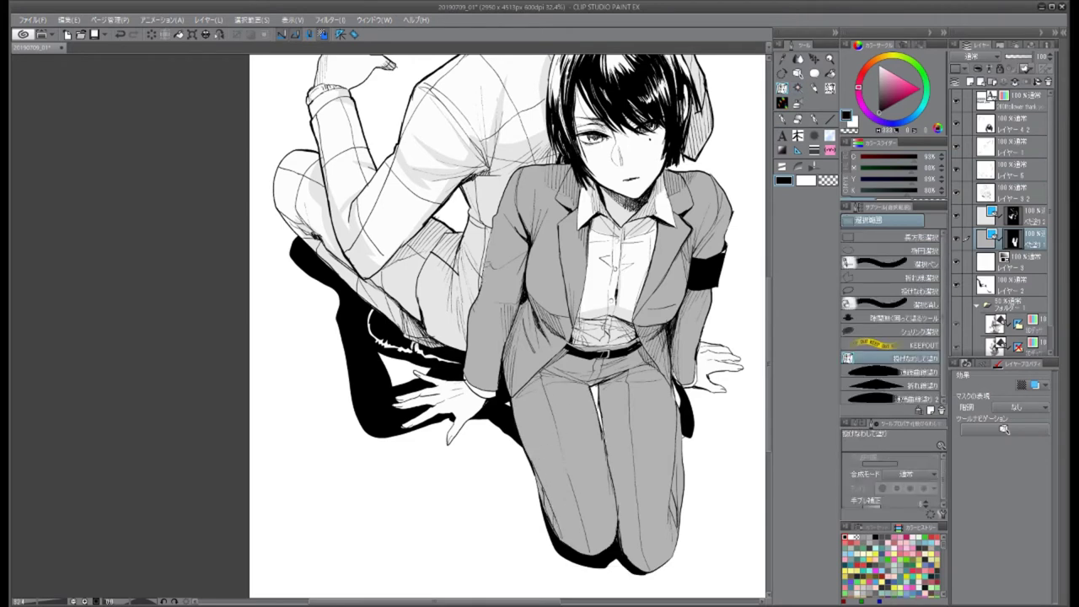
# Step: Draw thin white fold highlights on the kneeling figure's black armband on the line layer
pyautogui.click(1016, 284)
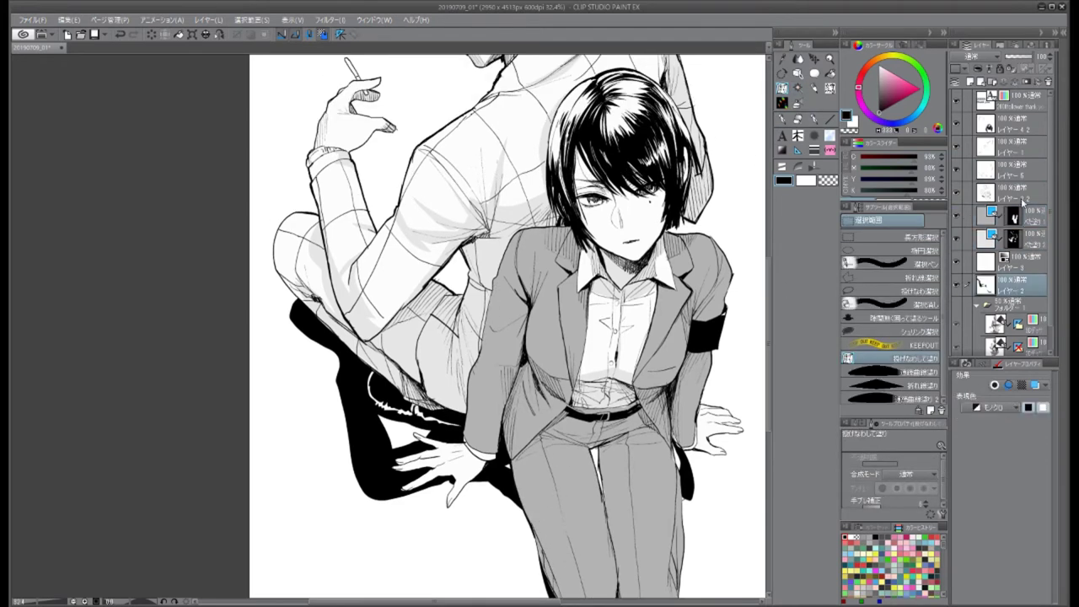
pyautogui.click(1023, 200)
pyautogui.hscroll(2, 623, 325)
pyautogui.press('p')
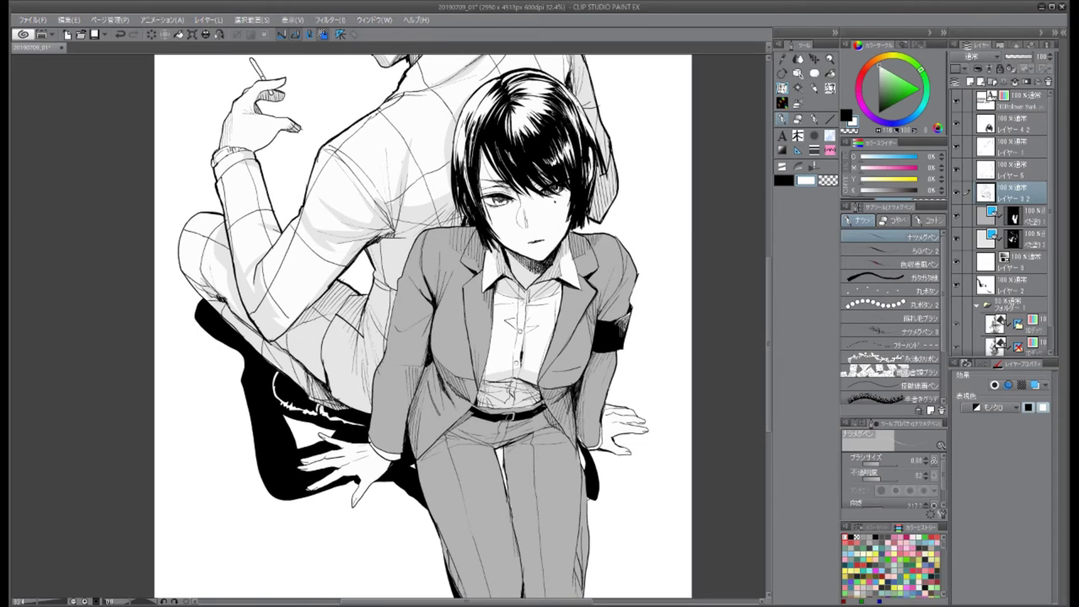
pyautogui.scroll(3, 621, 332)
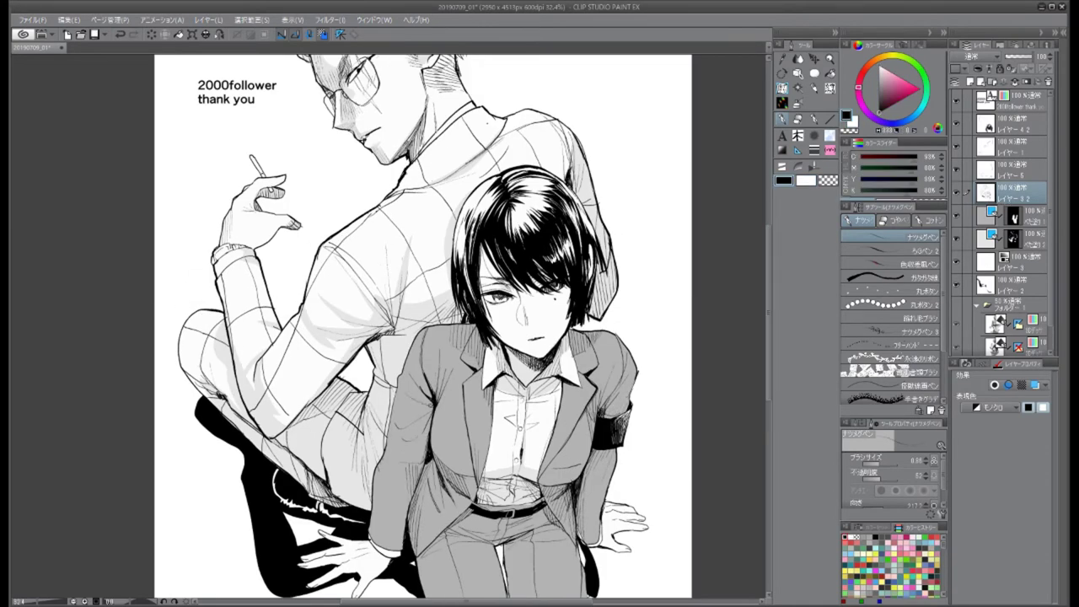
# Step: Undo the long sleeve stroke and hatch the fold between the kneeling figure's sleeve and jacket body
pyautogui.moveTo(403, 374)
pyautogui.mouseDown()
pyautogui.moveTo(430, 406)
pyautogui.moveTo(435, 463)
pyautogui.mouseUp()
pyautogui.hotkey('ctrl', 'z')
pyautogui.moveTo(433, 407); pyautogui.dragTo(438, 452)
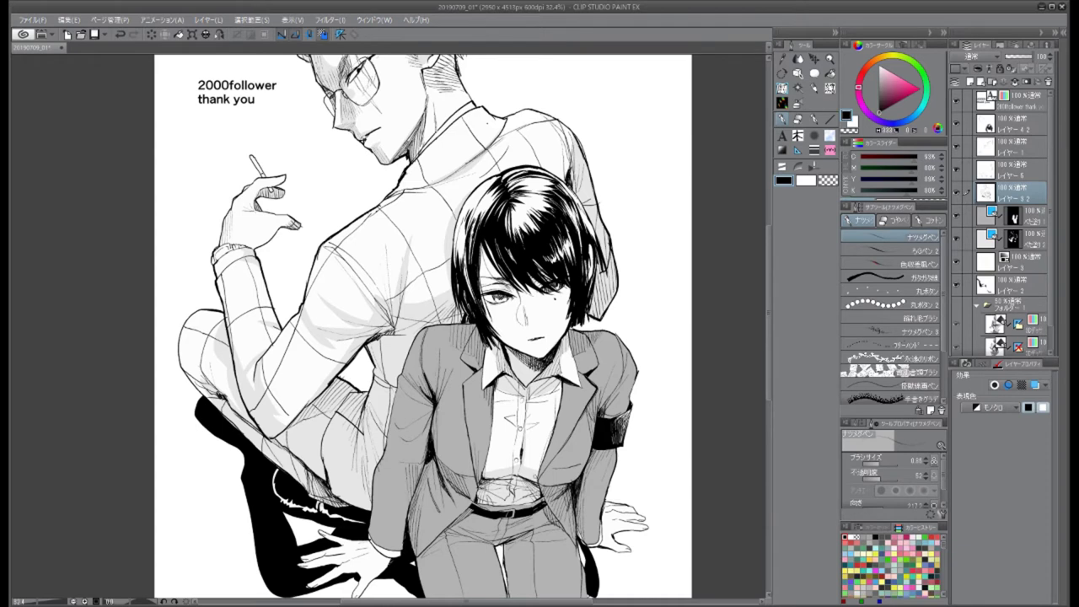
# Step: Hatch the smoking figure's jacket beneath the arm, at the collar and shoulder, and beside the kneeling figure's hair
pyautogui.scroll(2, 421, 329)
pyautogui.moveTo(370, 399); pyautogui.dragTo(383, 428)
pyautogui.moveTo(385, 396)
pyautogui.mouseDown()
pyautogui.moveTo(389, 443)
pyautogui.moveTo(401, 426)
pyautogui.mouseUp()
pyautogui.moveTo(410, 386); pyautogui.dragTo(406, 420)
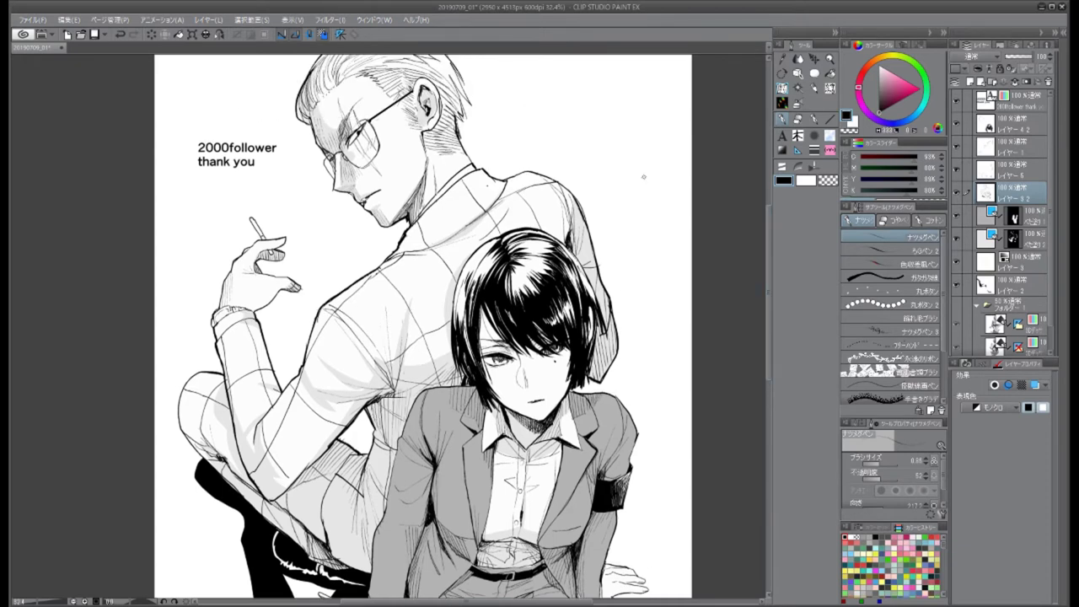
pyautogui.moveTo(401, 223)
pyautogui.mouseDown()
pyautogui.moveTo(411, 251)
pyautogui.moveTo(424, 248)
pyautogui.mouseUp()
pyautogui.moveTo(558, 174)
pyautogui.mouseDown()
pyautogui.moveTo(528, 197)
pyautogui.moveTo(503, 198)
pyautogui.moveTo(537, 228)
pyautogui.mouseUp()
pyautogui.moveTo(538, 194); pyautogui.dragTo(519, 211)
pyautogui.moveTo(446, 312); pyautogui.dragTo(443, 337)
pyautogui.moveTo(449, 328); pyautogui.dragTo(442, 379)
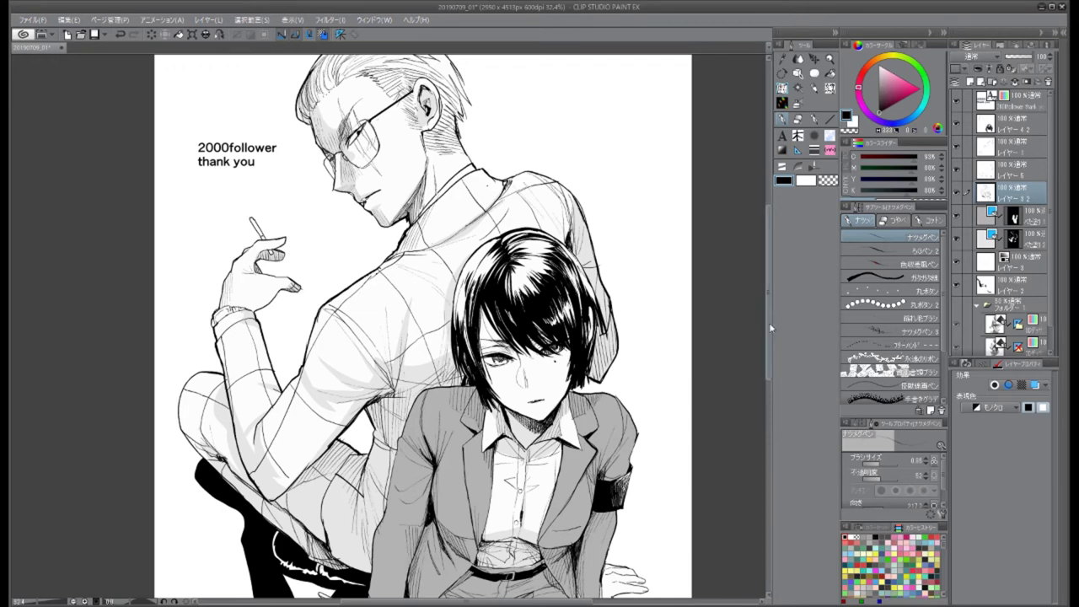
# Step: Hatch the shaded seat and hip folds of the smoking figure's trousers
pyautogui.scroll(-2, 413, 329)
pyautogui.moveTo(319, 446); pyautogui.dragTo(310, 465)
pyautogui.moveTo(325, 439); pyautogui.dragTo(317, 470)
pyautogui.moveTo(329, 409); pyautogui.dragTo(322, 487)
pyautogui.moveTo(344, 449)
pyautogui.mouseDown()
pyautogui.moveTo(336, 492)
pyautogui.moveTo(345, 481)
pyautogui.mouseUp()
pyautogui.moveTo(372, 469); pyautogui.dragTo(363, 502)
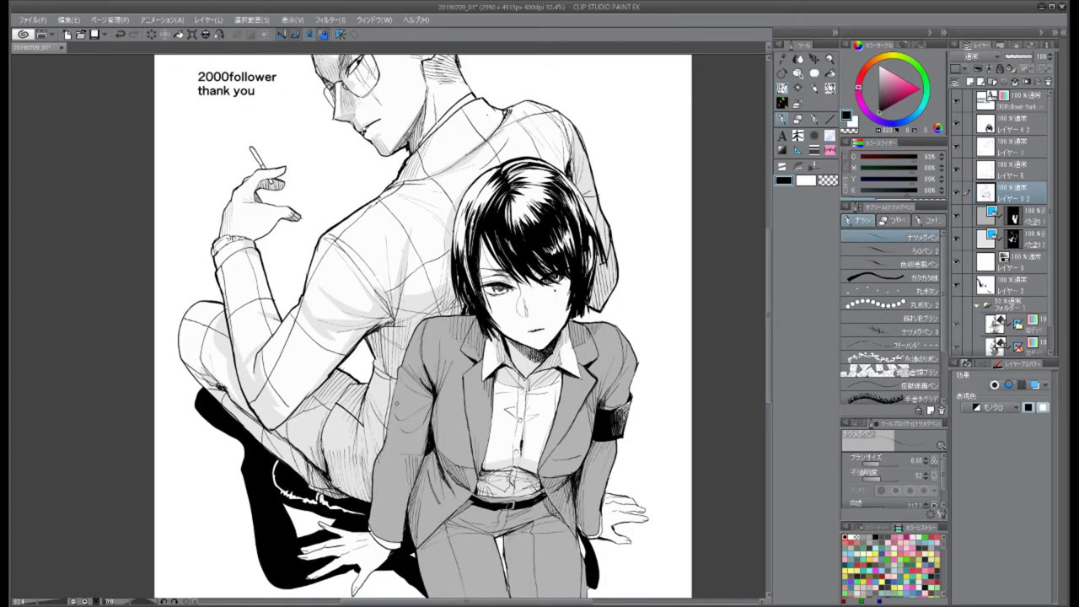
# Step: Hatch the shadow along the smoking figure's bent leg behind the elbow
pyautogui.moveTo(245, 360); pyautogui.dragTo(230, 408)
pyautogui.moveTo(246, 386)
pyautogui.mouseDown()
pyautogui.moveTo(217, 398)
pyautogui.moveTo(206, 386)
pyautogui.mouseUp()
pyautogui.moveTo(216, 364)
pyautogui.mouseDown()
pyautogui.moveTo(187, 384)
pyautogui.moveTo(192, 375)
pyautogui.mouseUp()
pyautogui.moveTo(207, 348); pyautogui.dragTo(190, 381)
# Step: Hatch the smoking figure's jacket sleeve around the elbow, forearm, upper arm and armpit folds
pyautogui.scroll(4, 422, 329)
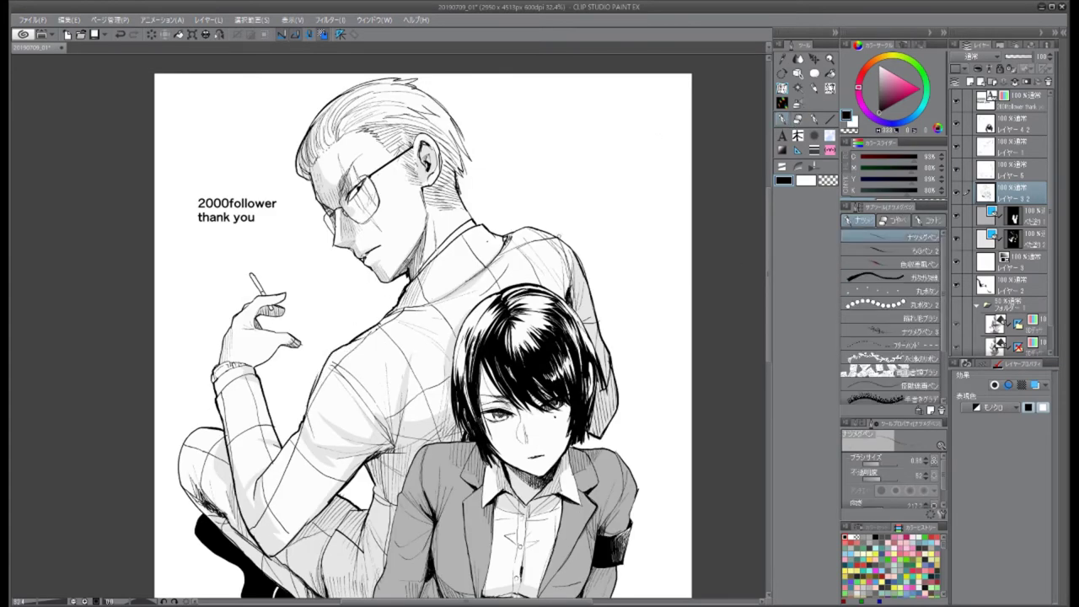
pyautogui.moveTo(347, 342); pyautogui.dragTo(322, 371)
pyautogui.moveTo(268, 471); pyautogui.dragTo(258, 529)
pyautogui.moveTo(270, 467); pyautogui.dragTo(248, 493)
pyautogui.moveTo(292, 438); pyautogui.dragTo(268, 499)
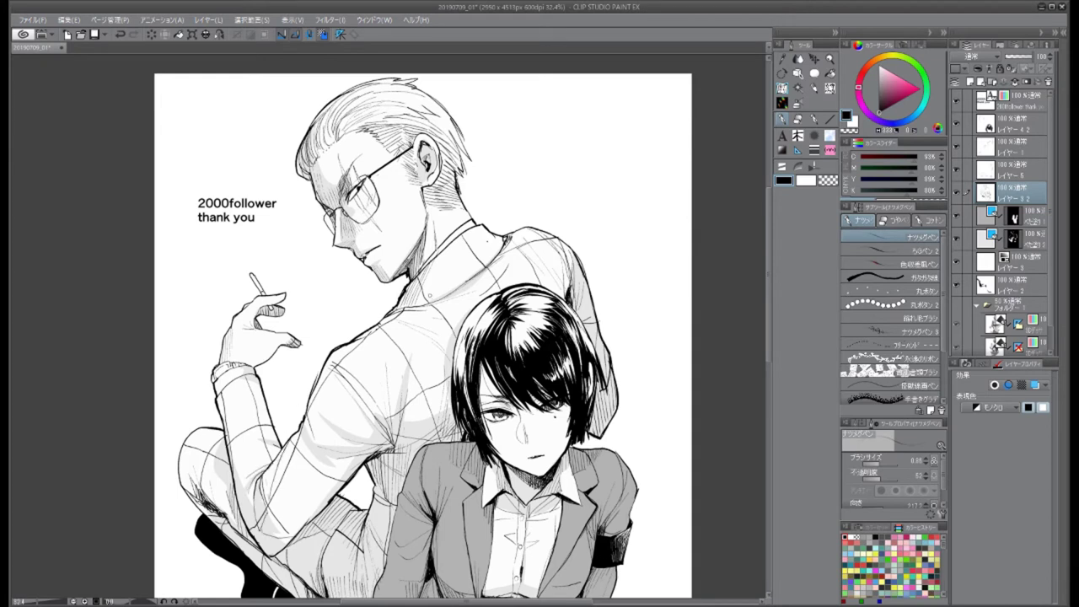
pyautogui.moveTo(309, 407); pyautogui.dragTo(291, 426)
pyautogui.moveTo(327, 420); pyautogui.dragTo(302, 452)
pyautogui.moveTo(390, 369); pyautogui.dragTo(361, 450)
pyautogui.moveTo(356, 345); pyautogui.dragTo(341, 361)
# Step: Hatch the smoking figure's shoulder, jacket collar and neck, trimming stray collar strokes with transparent colour
pyautogui.moveTo(566, 231); pyautogui.dragTo(535, 294)
pyautogui.moveTo(504, 243); pyautogui.dragTo(436, 300)
pyautogui.moveTo(453, 290); pyautogui.dragTo(411, 307)
pyautogui.moveTo(460, 280); pyautogui.dragTo(447, 295)
pyautogui.moveTo(498, 253); pyautogui.dragTo(453, 292)
pyautogui.moveTo(513, 251); pyautogui.dragTo(471, 285)
pyautogui.press('c')
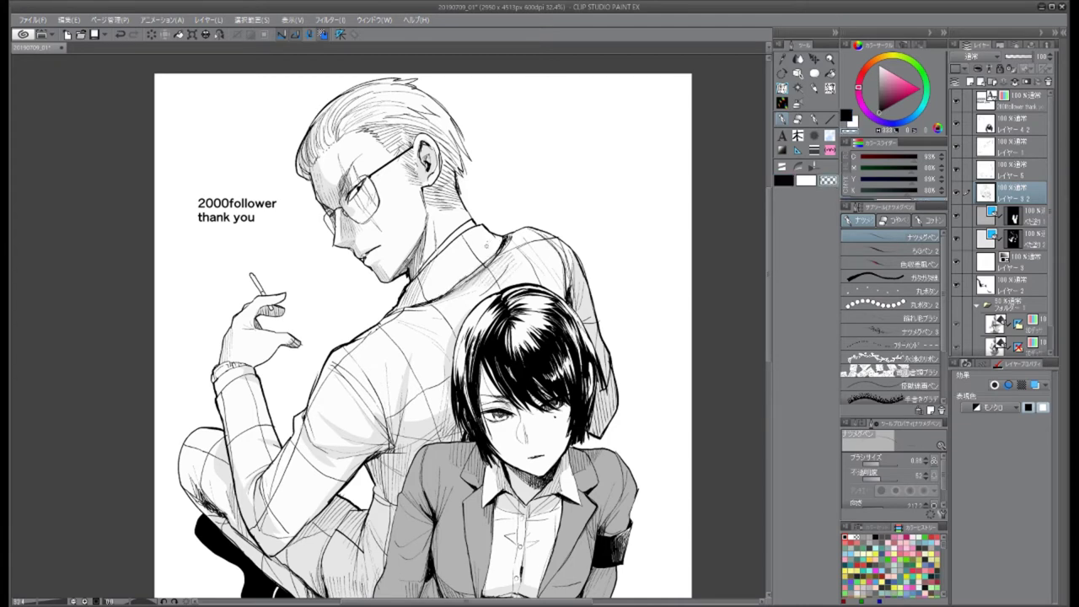
pyautogui.press('c')
pyautogui.moveTo(467, 209); pyautogui.dragTo(445, 214)
pyautogui.moveTo(453, 159); pyautogui.dragTo(437, 174)
# Step: Try to hatch shading over the smoking figure's sideburn, temple and hairline
pyautogui.moveTo(436, 126); pyautogui.dragTo(408, 140)
pyautogui.moveTo(453, 128); pyautogui.dragTo(425, 152)
pyautogui.moveTo(409, 136); pyautogui.dragTo(389, 155)
pyautogui.moveTo(415, 157); pyautogui.dragTo(395, 169)
pyautogui.moveTo(406, 131); pyautogui.dragTo(373, 152)
pyautogui.moveTo(405, 123)
pyautogui.mouseDown()
pyautogui.moveTo(356, 137)
pyautogui.moveTo(362, 127)
pyautogui.mouseUp()
pyautogui.hotkey('ctrl', 'z')
pyautogui.hotkey('ctrl', 'z')
pyautogui.hotkey('ctrl', 'z')
pyautogui.hotkey('ctrl', 'z')
pyautogui.hotkey('ctrl', 'z')
pyautogui.hotkey('ctrl', 'z')
# Step: Add a hatching stroke along the smoking figure's hairline and undo the extra stroke below it
pyautogui.moveTo(396, 120); pyautogui.dragTo(340, 140)
pyautogui.moveTo(386, 137); pyautogui.dragTo(366, 147)
pyautogui.hotkey('ctrl', 'z')
# Step: Touch up the linework and hatching on the smoking figure's upper sleeve in black with the pen and eraser
pyautogui.scroll(-3, 768, 280)
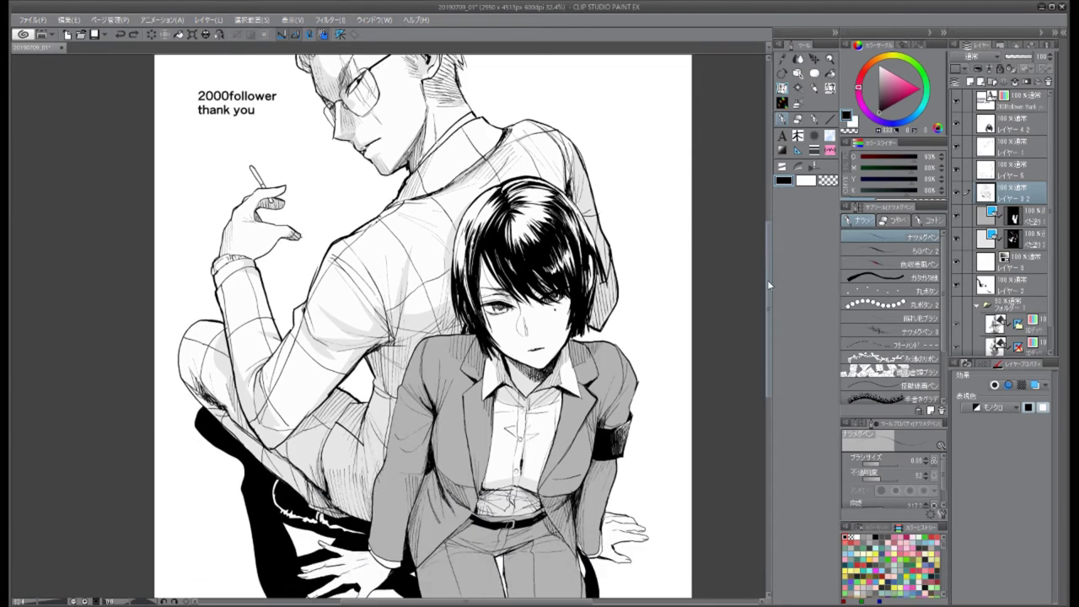
pyautogui.click(784, 180)
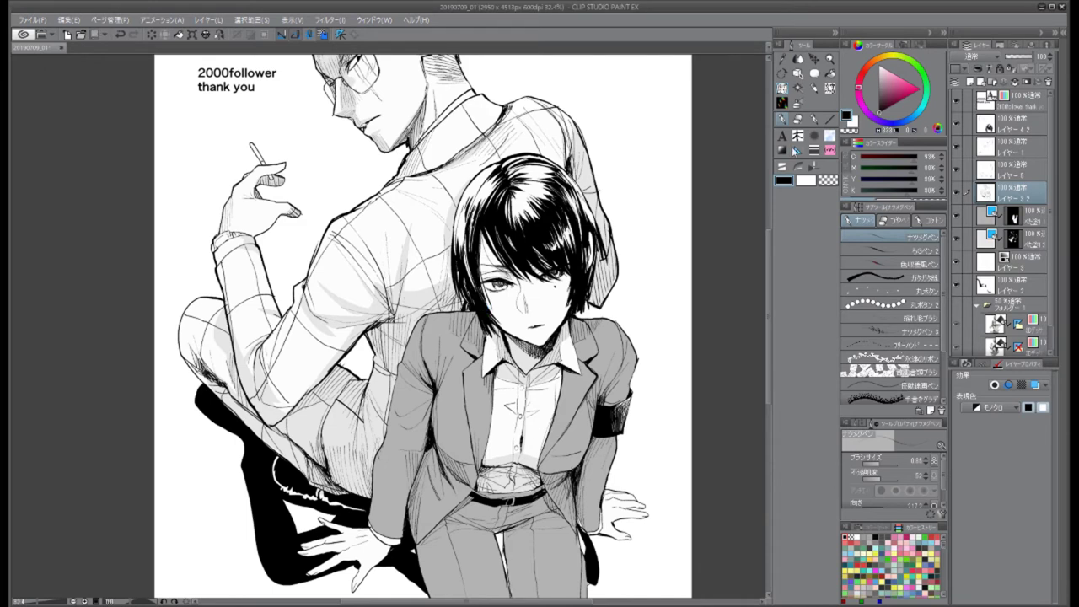
pyautogui.press('e')
pyautogui.press('p')
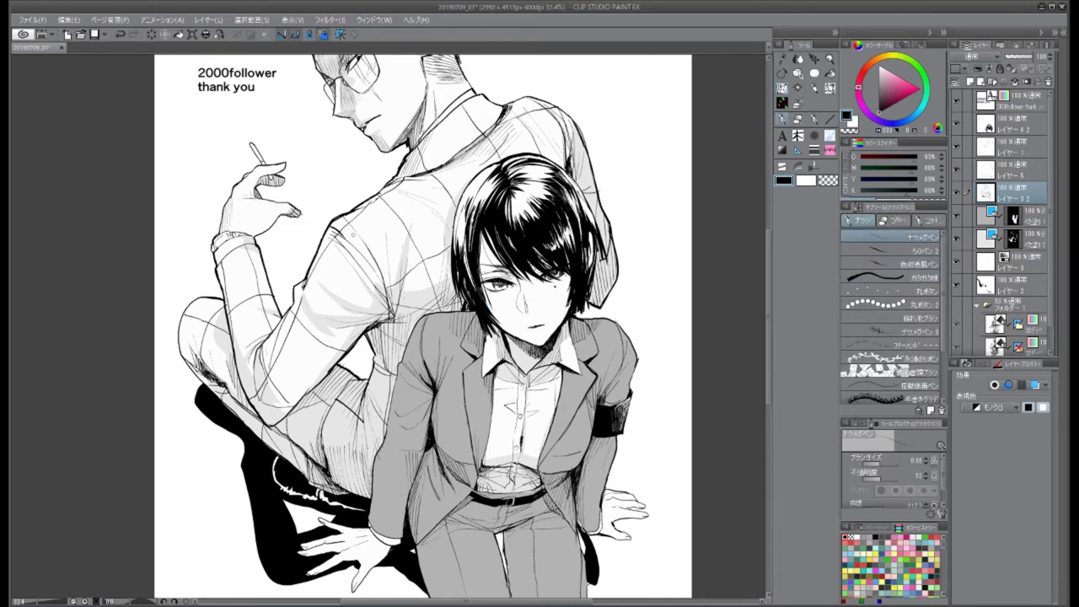
pyautogui.press('e')
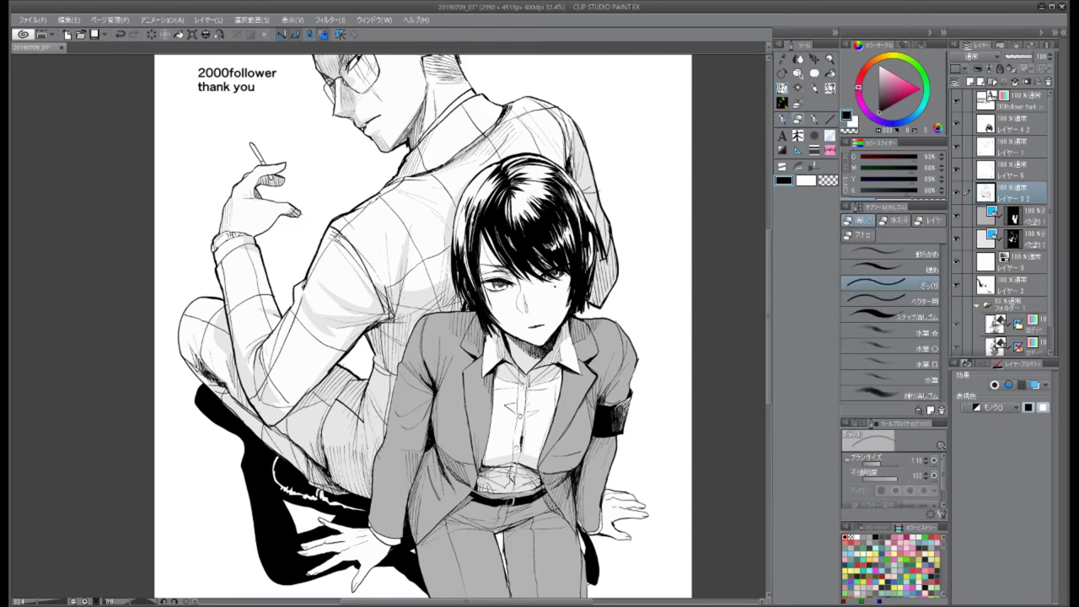
pyautogui.press('p')
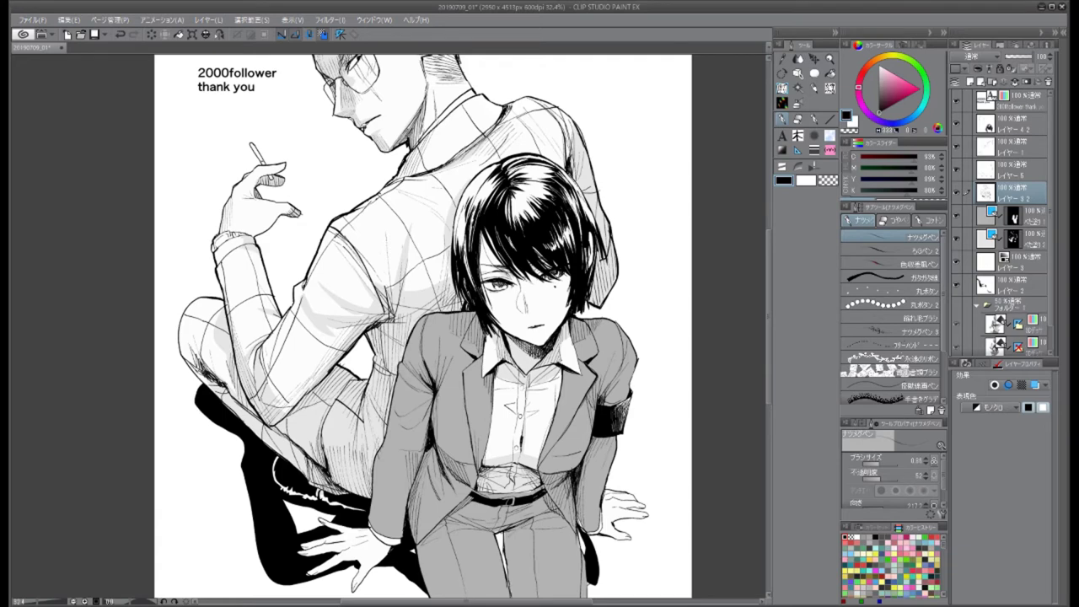
# Step: Fill the gap between the kneeling figure's thighs with solid black on レイヤー 2
pyautogui.scroll(-5, 590, 337)
pyautogui.press('g')
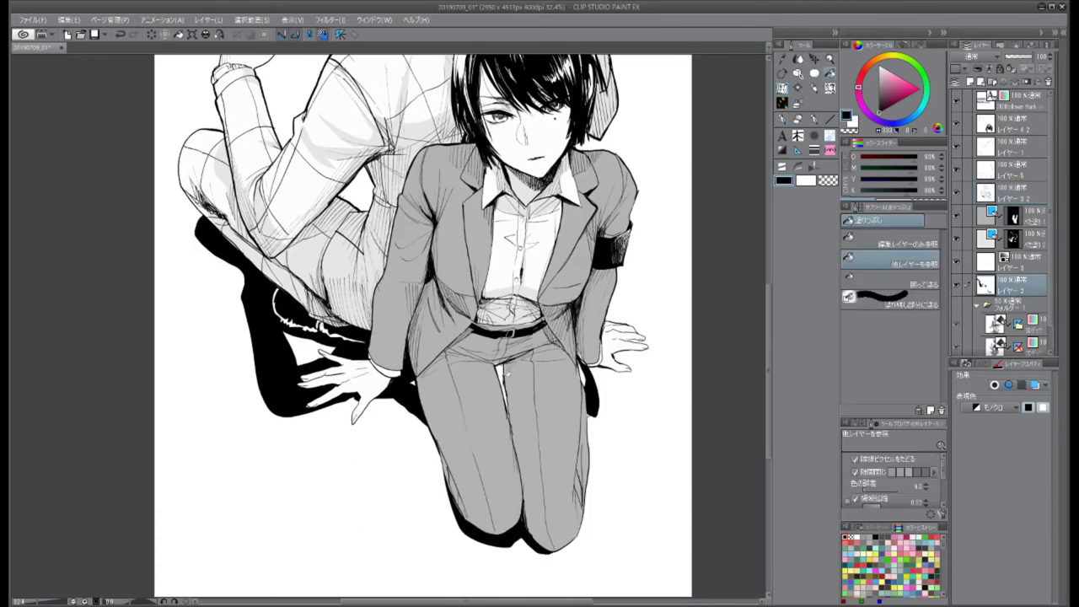
pyautogui.click(1003, 257)
pyautogui.click(1011, 283)
# Step: Scratch diagonal hatch lines into the black cast shadow behind the figures with transparent colour
pyautogui.press('p')
pyautogui.moveTo(236, 248)
pyautogui.mouseDown()
pyautogui.moveTo(257, 308)
pyautogui.moveTo(269, 304)
pyautogui.moveTo(303, 415)
pyautogui.mouseUp()
pyautogui.moveTo(257, 356)
pyautogui.mouseDown()
pyautogui.moveTo(312, 413)
pyautogui.moveTo(289, 396)
pyautogui.moveTo(350, 406)
pyautogui.mouseUp()
pyautogui.moveTo(333, 366); pyautogui.dragTo(360, 420)
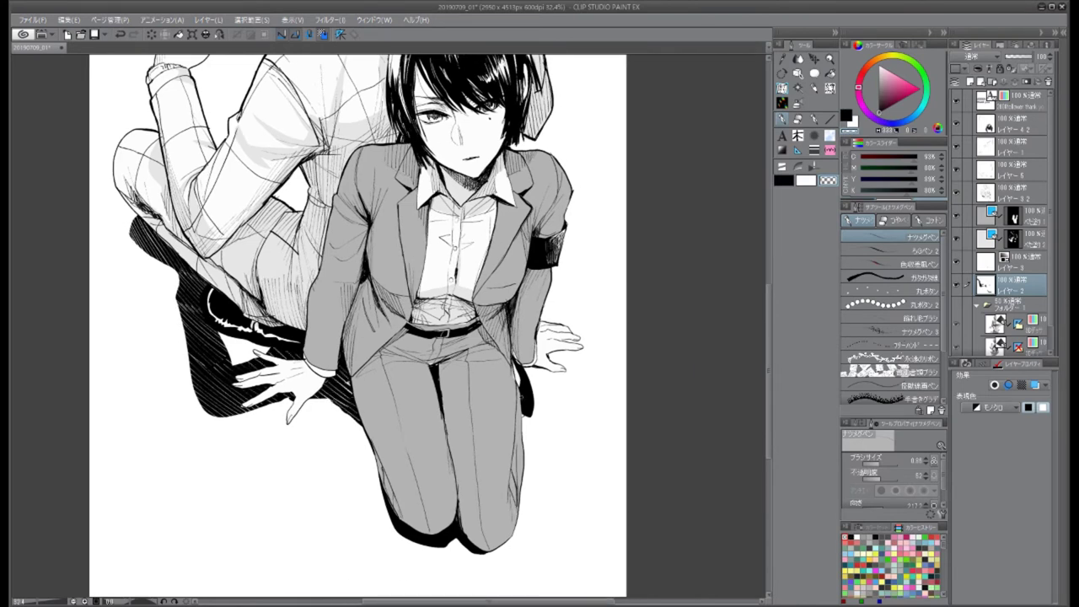
# Step: Check the linework and shadows across both figures, from the smoking figure's head down to the kneeling figure's knees
pyautogui.moveTo(769, 322); pyautogui.dragTo(769, 229)
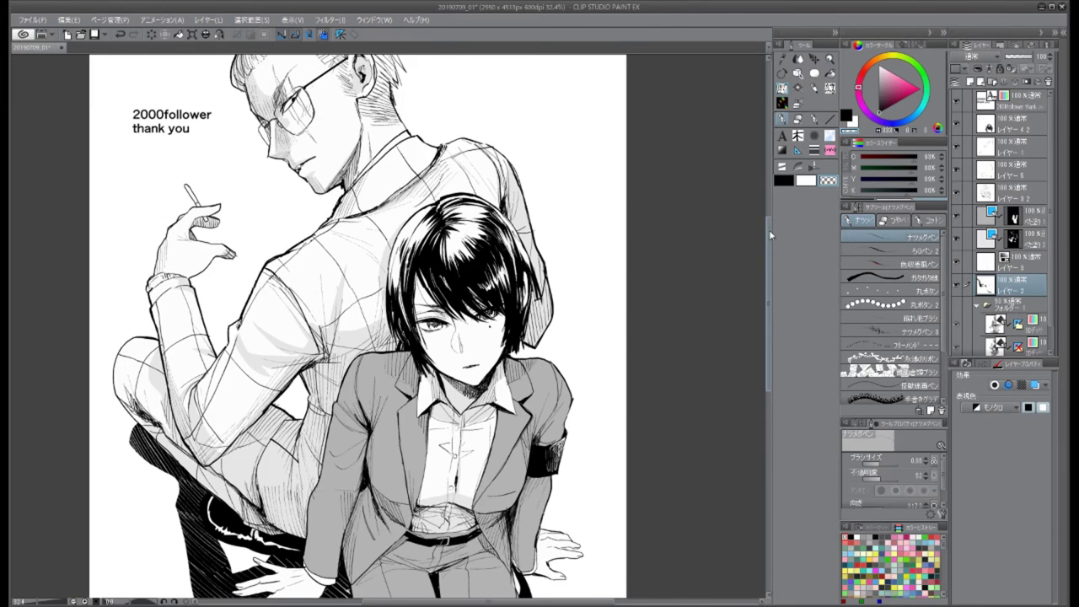
pyautogui.click(1011, 192)
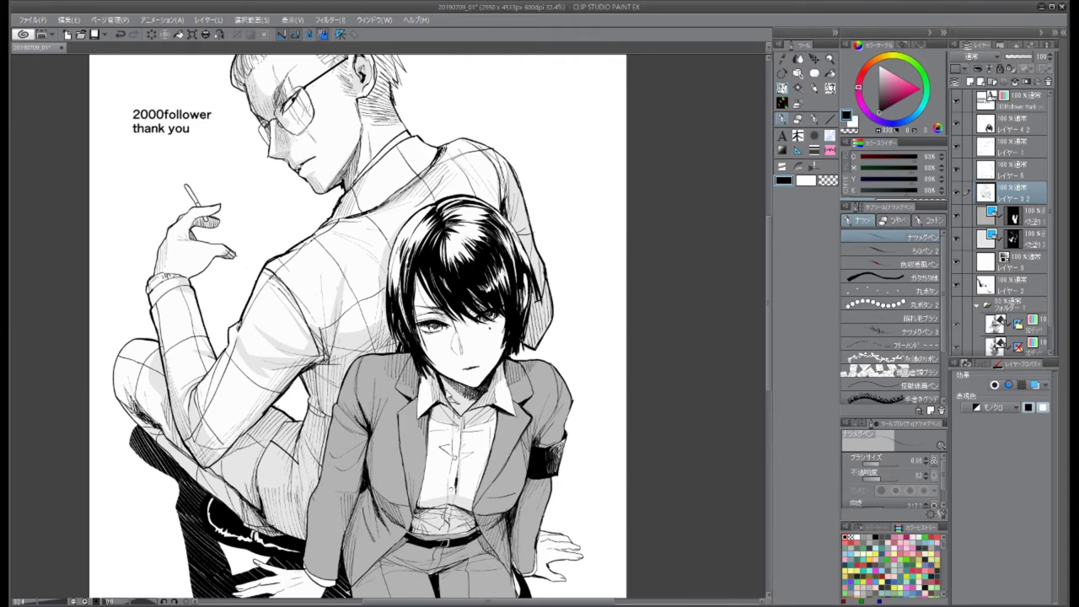
pyautogui.scroll(-2, 460, 413)
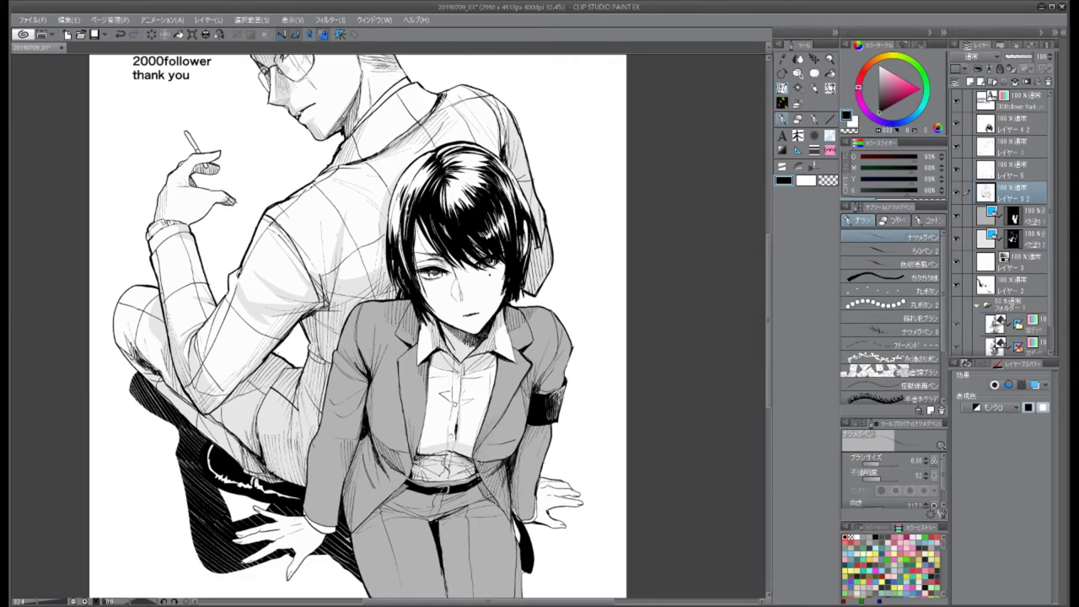
pyautogui.scroll(5, 358, 329)
pyautogui.click(1012, 169)
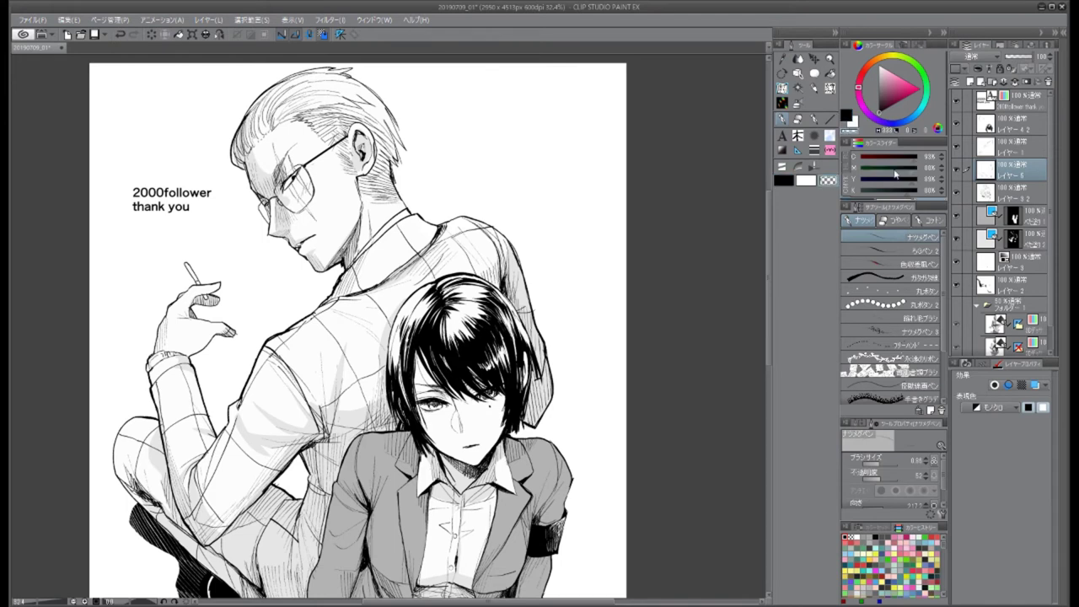
pyautogui.keyDown('ctrl'); pyautogui.keyDown('shift'); pyautogui.click(531, 337); pyautogui.keyUp('shift'); pyautogui.keyUp('ctrl')
pyautogui.click(783, 181)
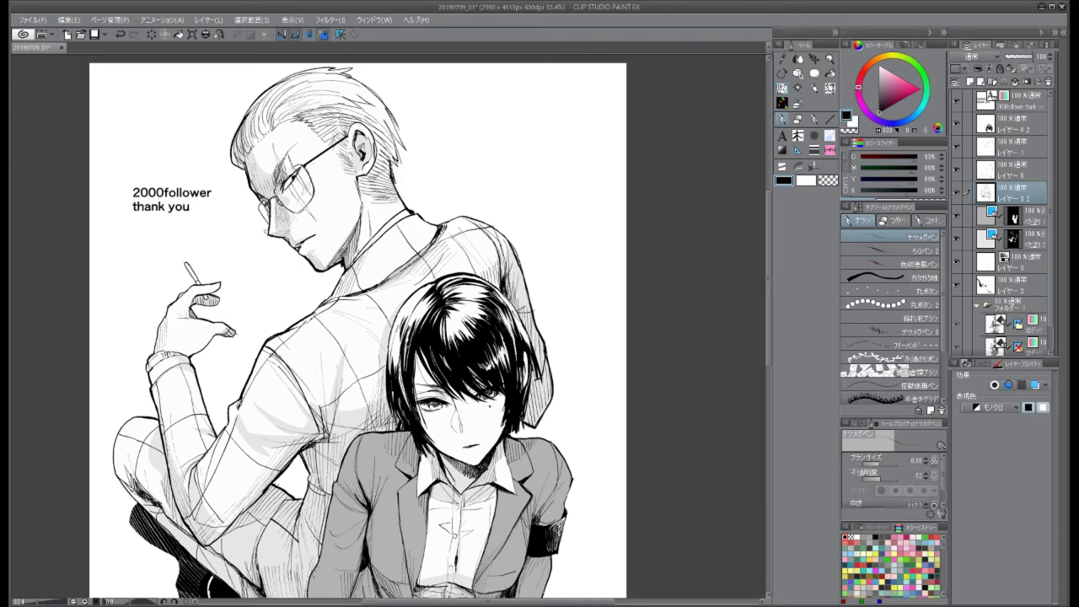
pyautogui.scroll(-2, 718, 171)
pyautogui.scroll(-2, 717, 171)
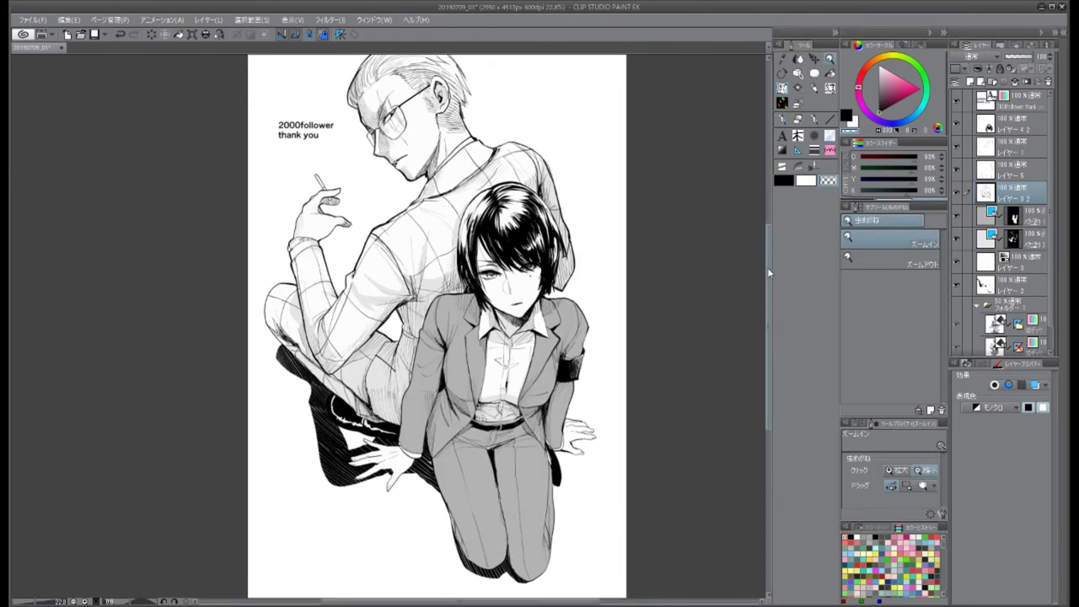
# Step: Extend the black cast shadow beside the kneeling figure's outer thigh with black pen strokes on レイヤー 3 2
pyautogui.scroll(3, 422, 380)
pyautogui.click(1012, 215)
pyautogui.press('m')
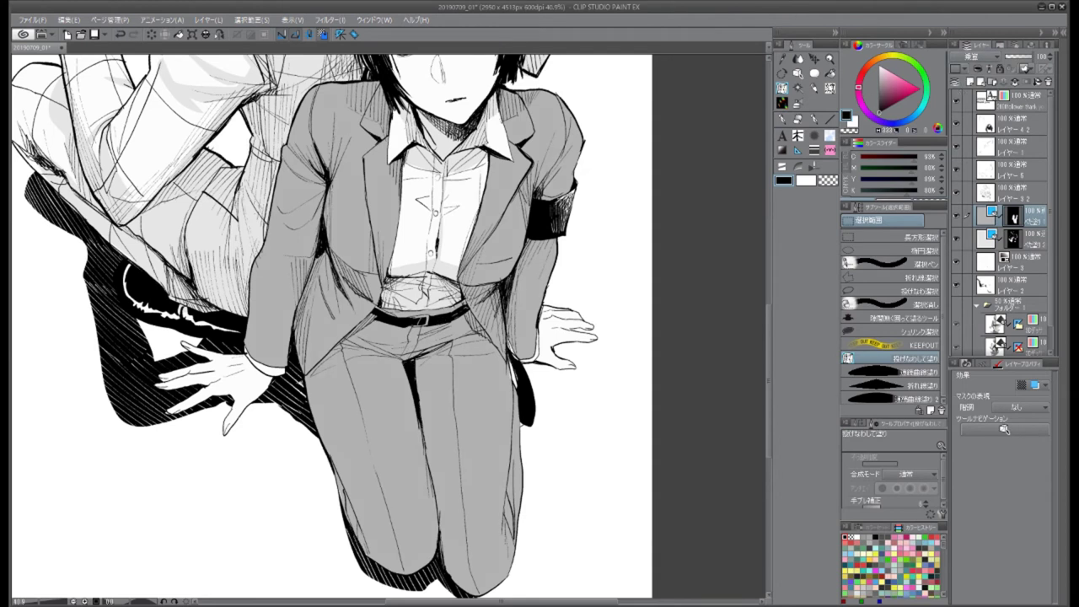
pyautogui.press('p')
pyautogui.click(1011, 192)
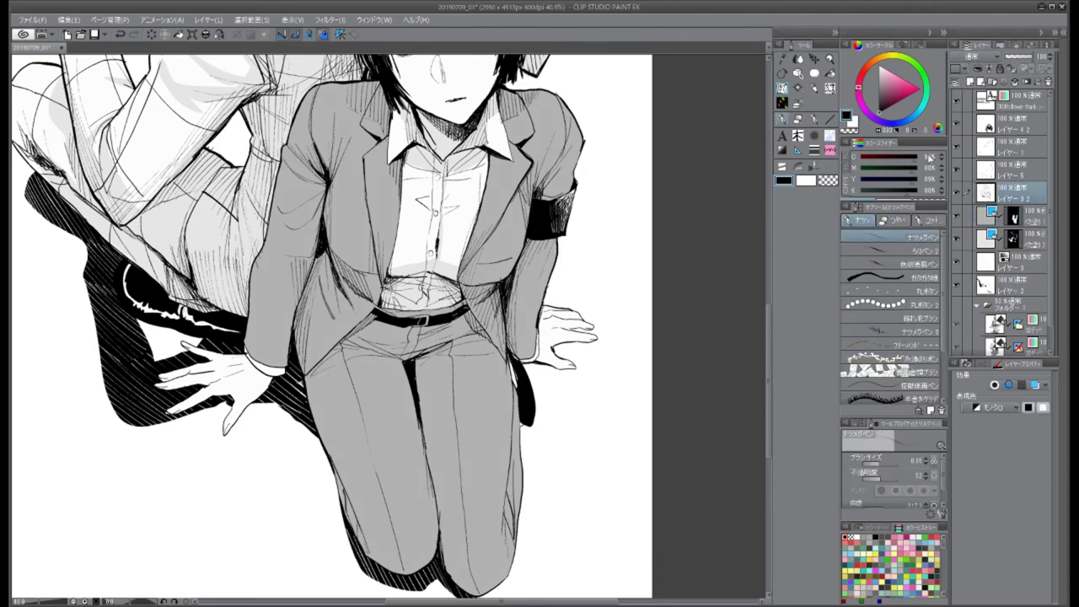
pyautogui.moveTo(520, 420); pyautogui.dragTo(530, 434)
pyautogui.moveTo(531, 392); pyautogui.dragTo(536, 435)
pyautogui.moveTo(523, 361)
pyautogui.mouseDown()
pyautogui.moveTo(538, 396)
pyautogui.moveTo(526, 455)
pyautogui.mouseUp()
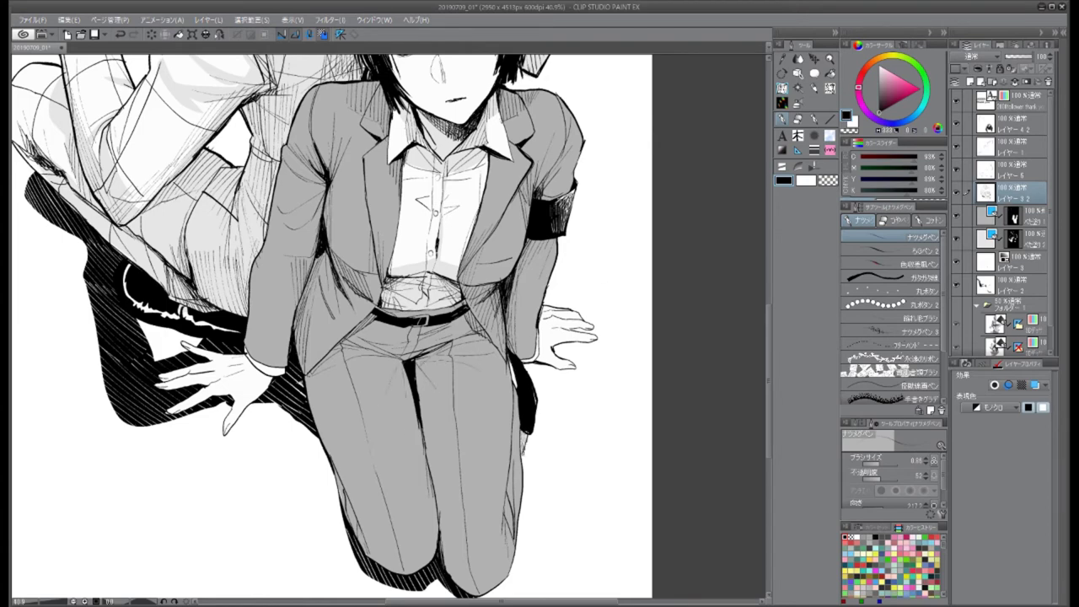
# Step: Add black strands to the side and tips of the kneeling figure's hair on レイヤー 4 2
pyautogui.scroll(3, 768, 305)
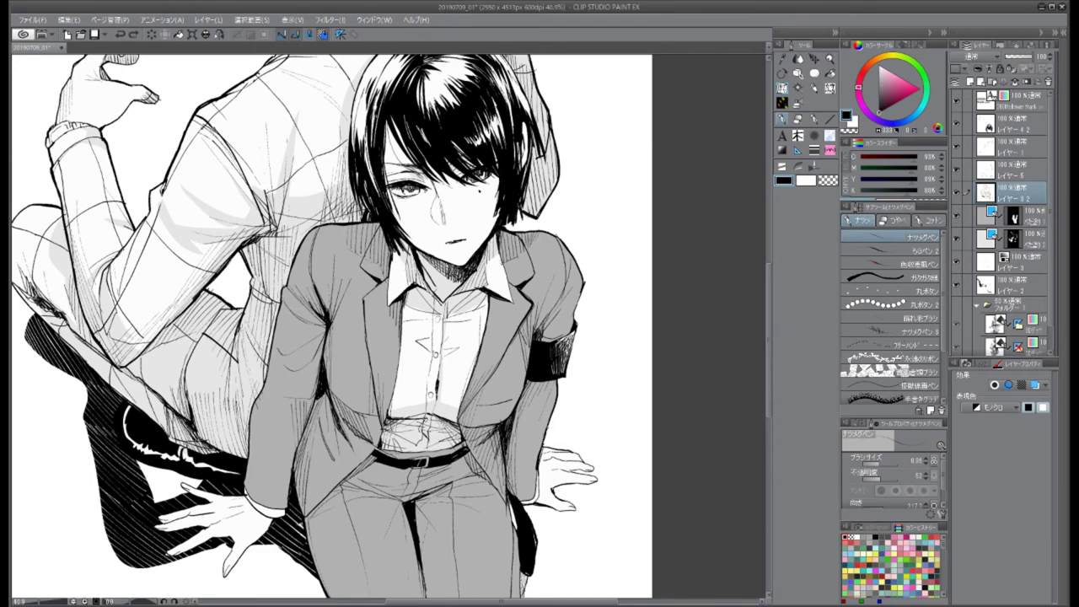
pyautogui.scroll(4, 425, 420)
pyautogui.keyDown('ctrl'); pyautogui.keyDown('shift'); pyautogui.click(501, 405); pyautogui.keyUp('shift'); pyautogui.keyUp('ctrl')
pyautogui.moveTo(497, 390); pyautogui.dragTo(495, 421)
pyautogui.moveTo(533, 369)
pyautogui.mouseDown()
pyautogui.moveTo(535, 419)
pyautogui.moveTo(540, 410)
pyautogui.mouseUp()
pyautogui.moveTo(533, 332)
pyautogui.mouseDown()
pyautogui.moveTo(541, 402)
pyautogui.moveTo(550, 396)
pyautogui.mouseUp()
# Step: Merge the two small linework layers below レイヤー 4 2 down into レイヤー 3 2
pyautogui.hotkey('ctrl', 'space')
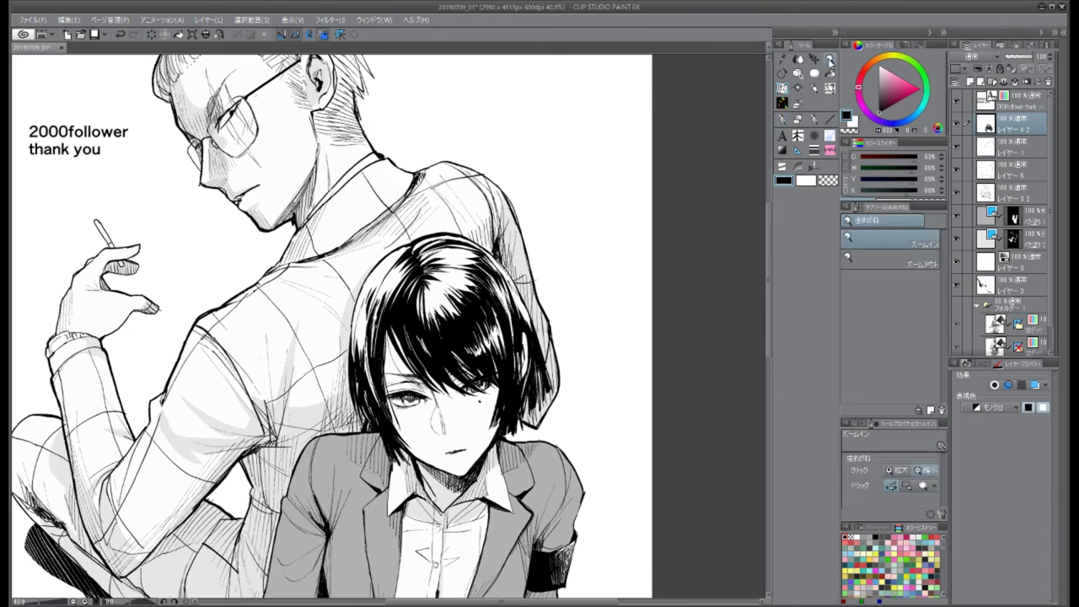
pyautogui.moveTo(649, 160)
pyautogui.mouseDown()
pyautogui.moveTo(573, 188)
pyautogui.moveTo(591, 192)
pyautogui.mouseUp()
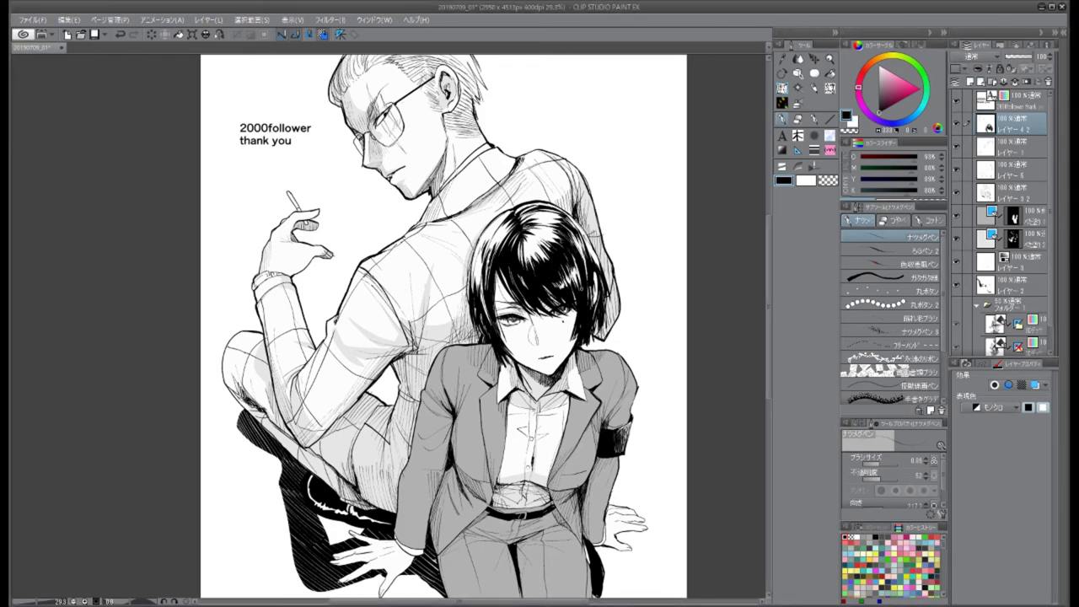
pyautogui.scroll(2, 444, 327)
pyautogui.click(995, 145)
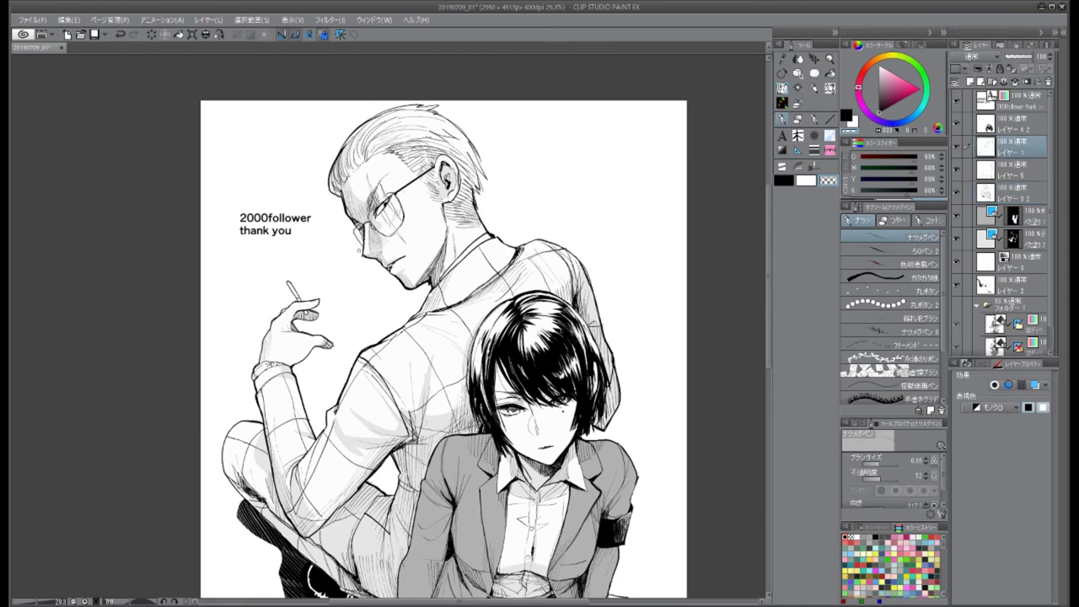
pyautogui.press('e')
pyautogui.click(1008, 171)
pyautogui.hotkey('ctrl', 'e')
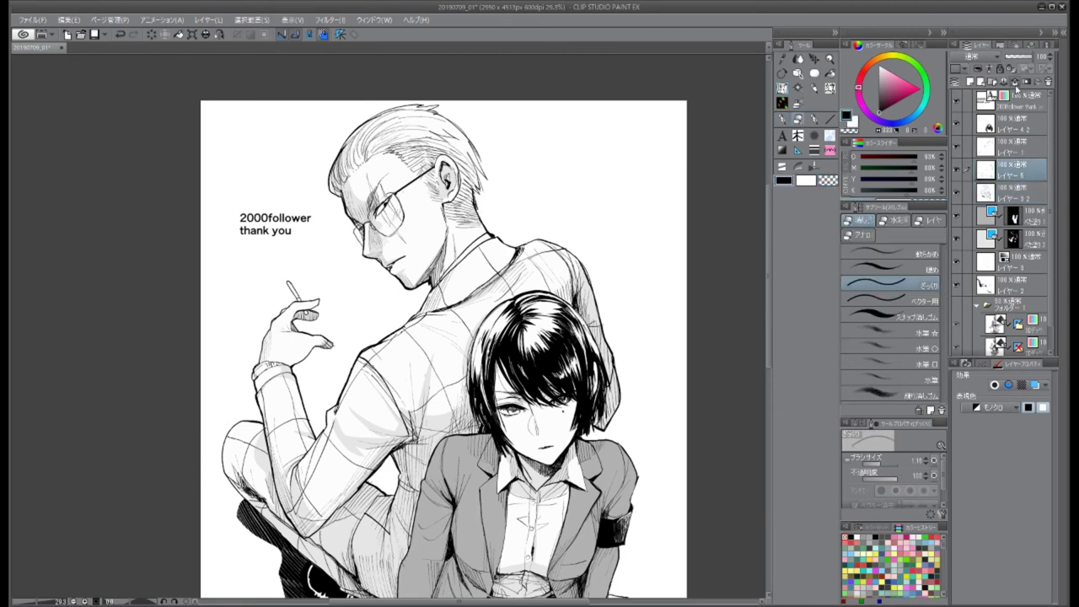
pyautogui.click(1009, 150)
pyautogui.hotkey('ctrl', 'e')
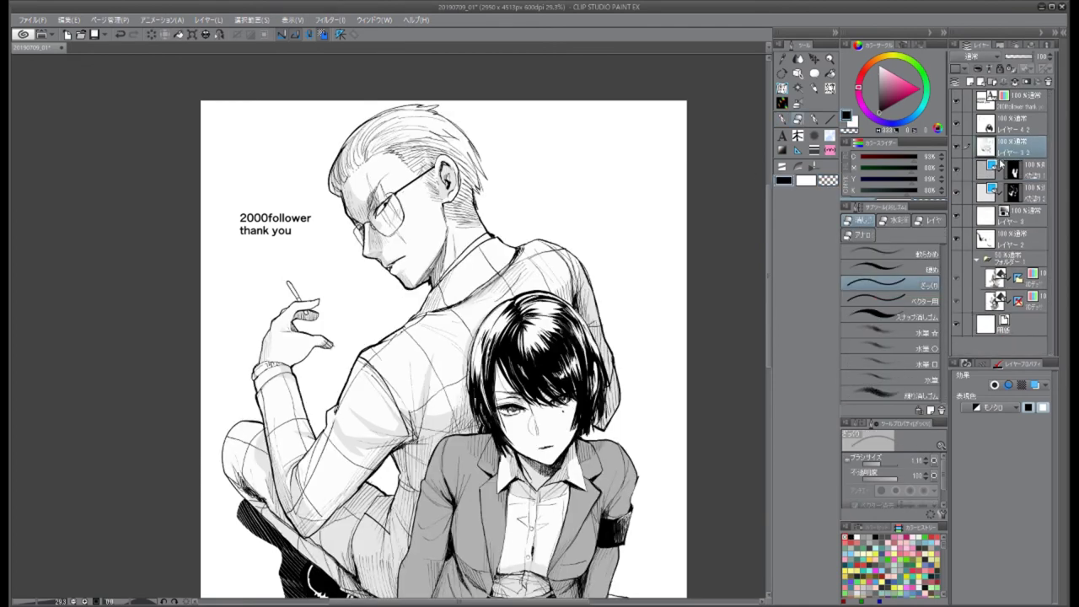
# Step: Add black hatching strokes along the kneeling figure's jacket sleeve and side on レイヤー 3 2
pyautogui.press('p')
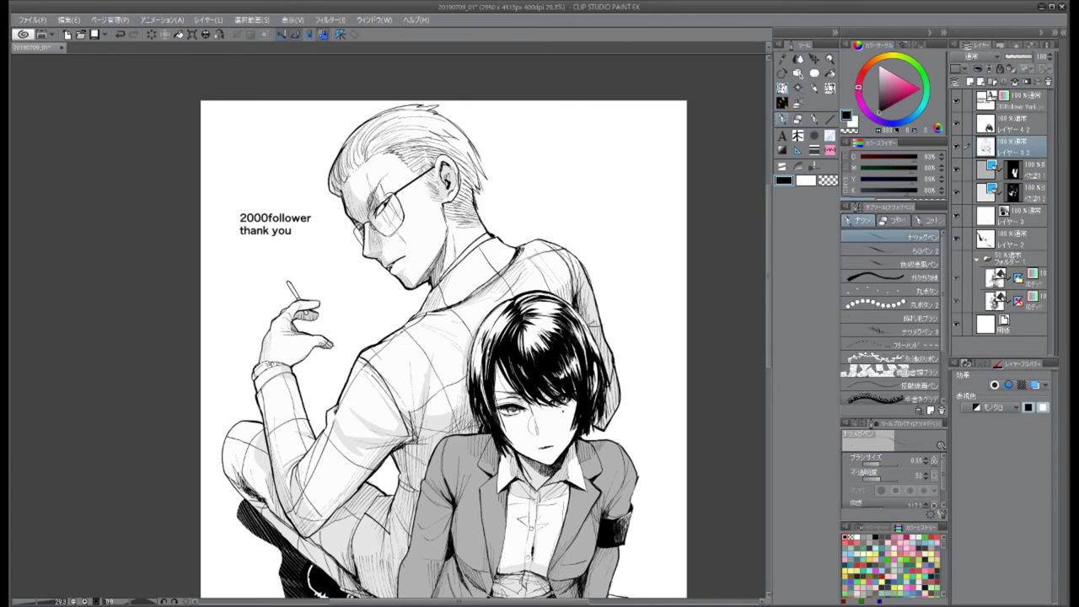
pyautogui.scroll(-5, 767, 222)
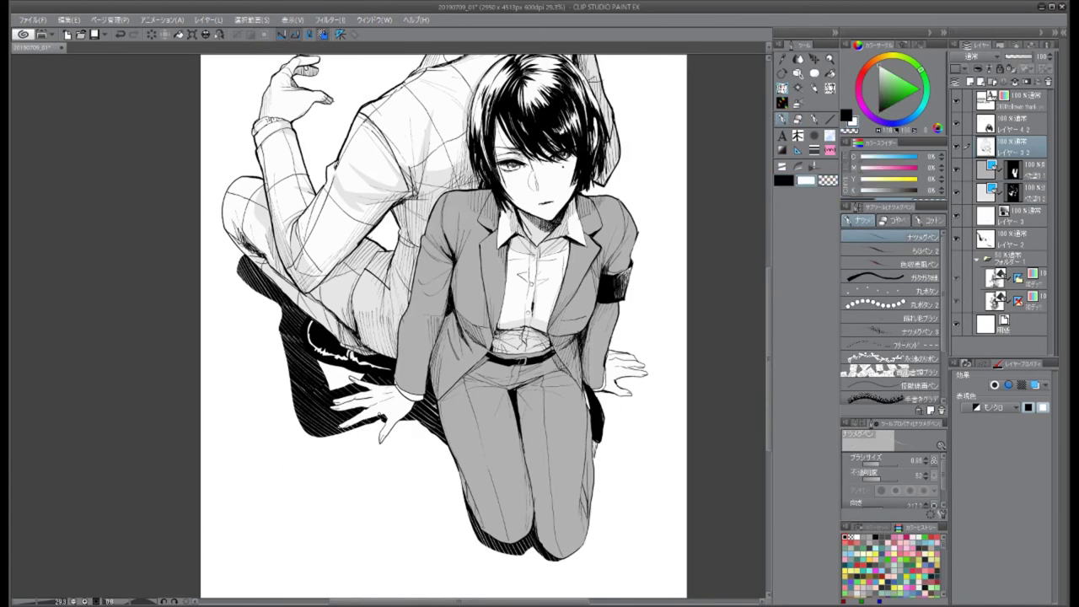
pyautogui.press('x')
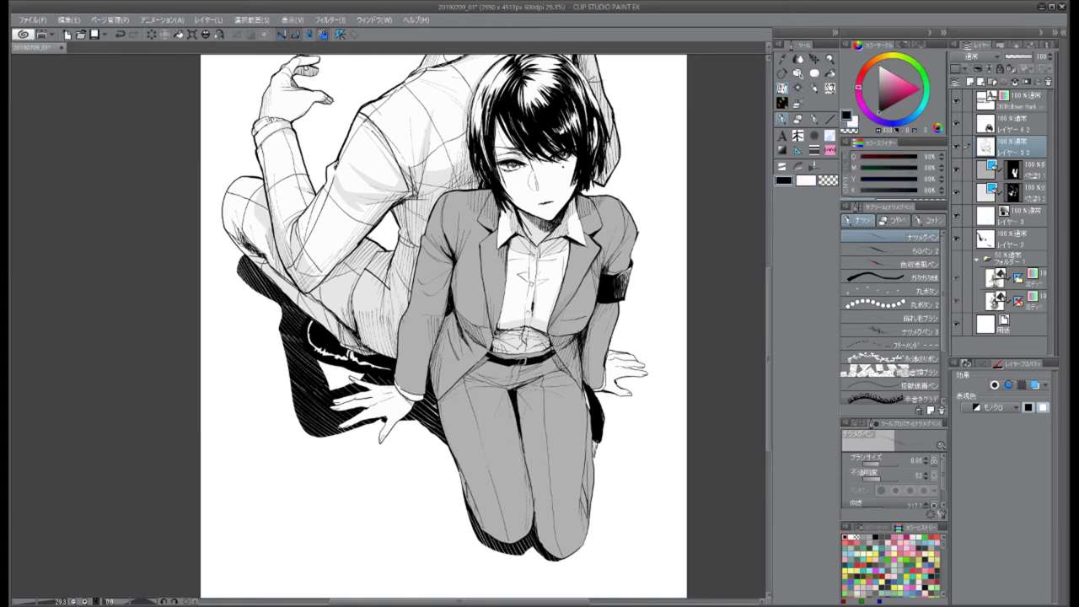
pyautogui.moveTo(426, 375); pyautogui.dragTo(413, 393)
pyautogui.moveTo(447, 292); pyautogui.dragTo(431, 311)
pyautogui.moveTo(452, 272); pyautogui.dragTo(440, 303)
pyautogui.press('e')
# Step: Draw fine black hair strokes over the back and crown of the smoking figure's head
pyautogui.moveTo(768, 271); pyautogui.dragTo(768, 168)
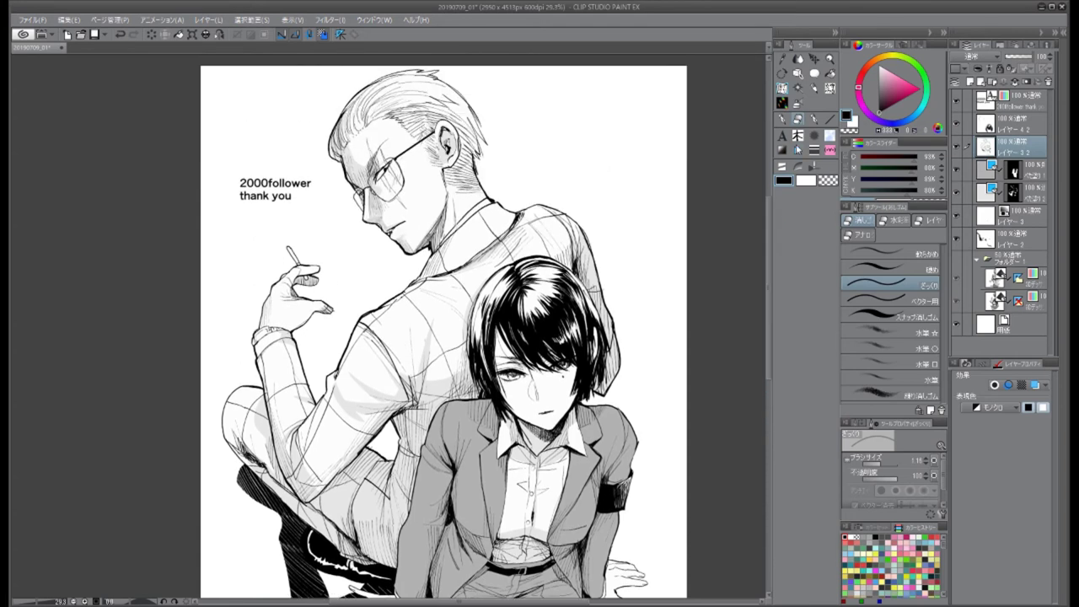
pyautogui.press('p')
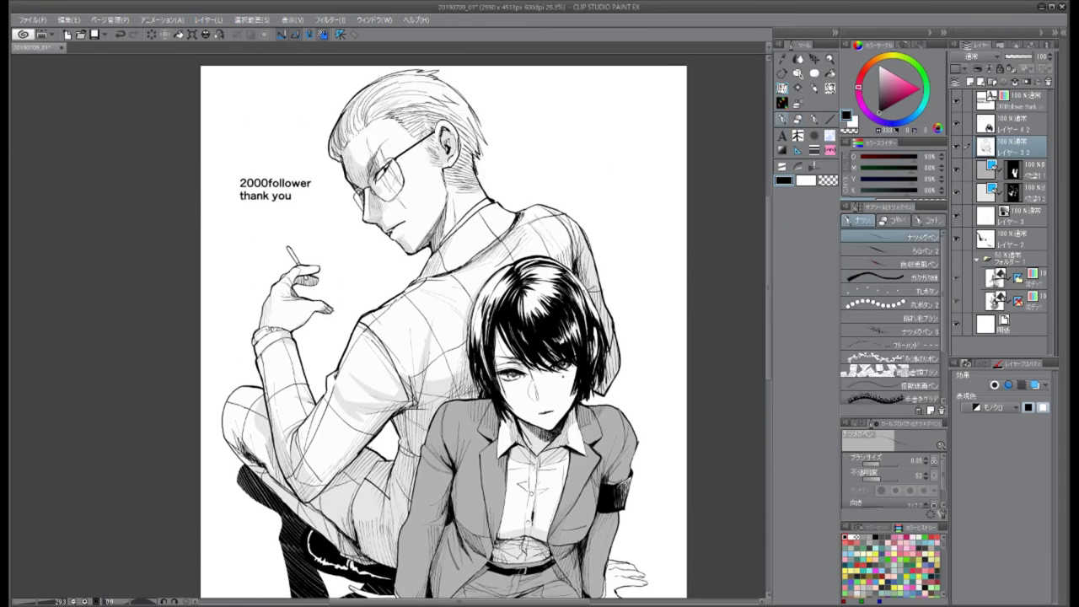
pyautogui.moveTo(472, 92); pyautogui.dragTo(447, 129)
pyautogui.moveTo(452, 81); pyautogui.dragTo(408, 92)
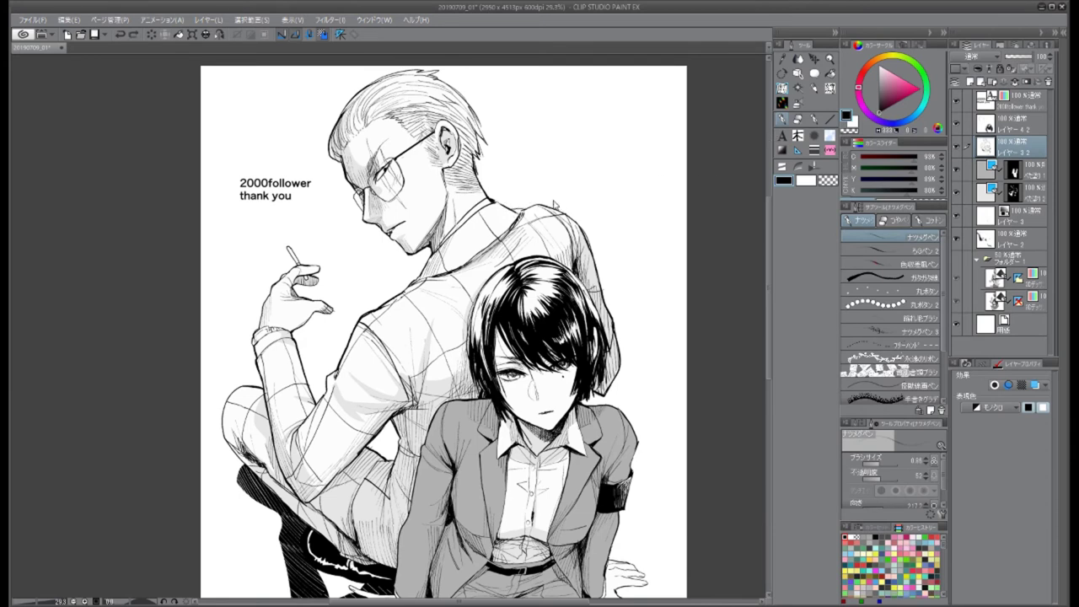
# Step: Redraw the smoking figure's far shoulder with a higher, rounder outline and erase the old line
pyautogui.press('e')
pyautogui.press('p')
pyautogui.press('e')
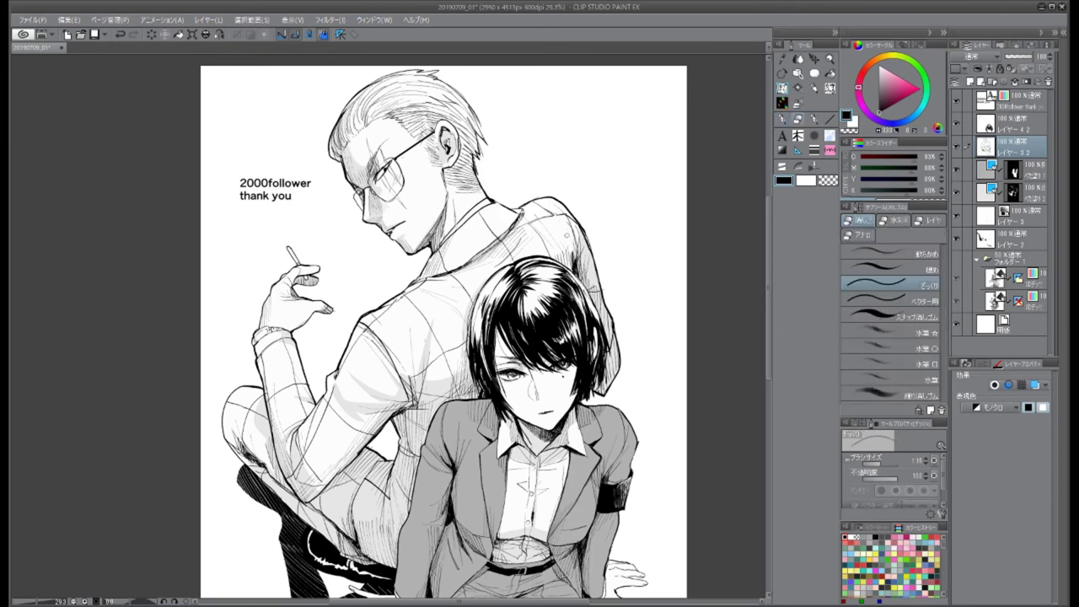
pyautogui.press('p')
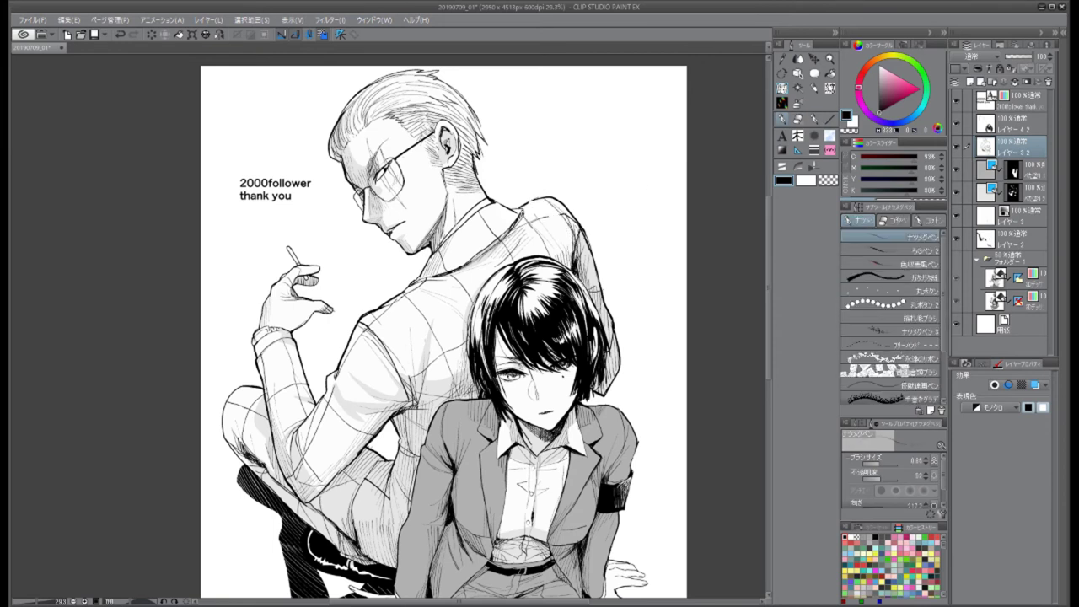
pyautogui.press('e')
pyautogui.scroll(-1, 768, 277)
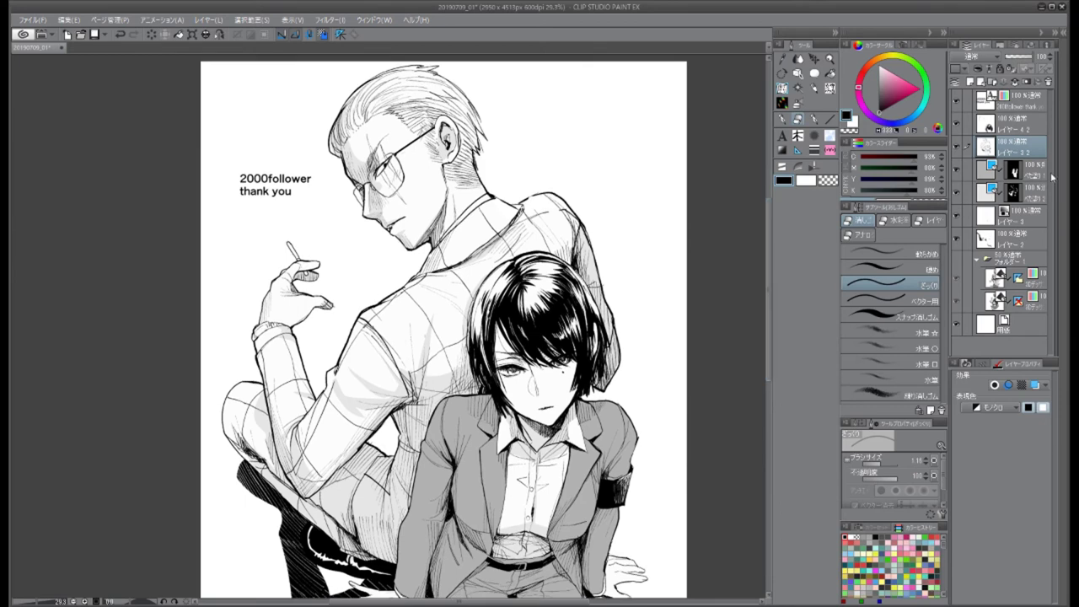
# Step: Select the smoking figure's ear with a lasso and transform it slightly toward the face on レイヤー 3 2
pyautogui.press('m')
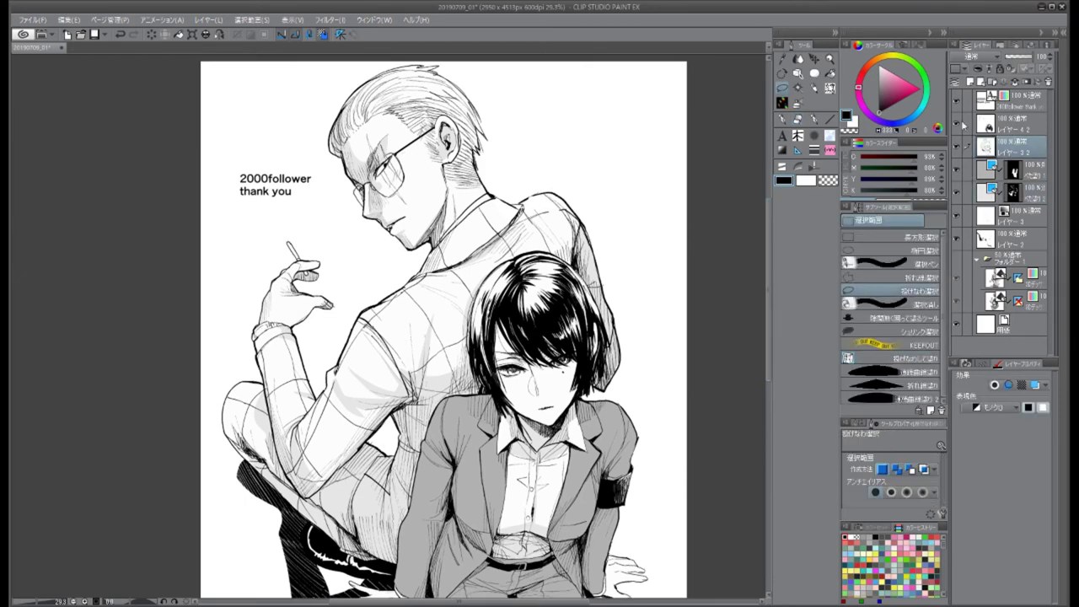
pyautogui.click(964, 125)
pyautogui.hotkey('ctrl', 't')
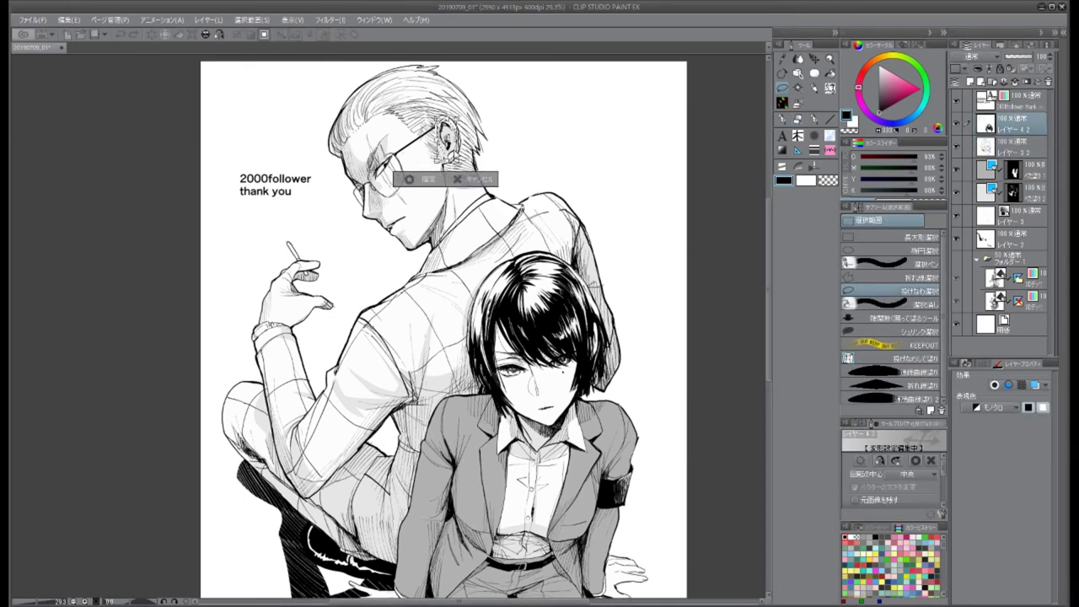
pyautogui.hotkey('alt', '[')
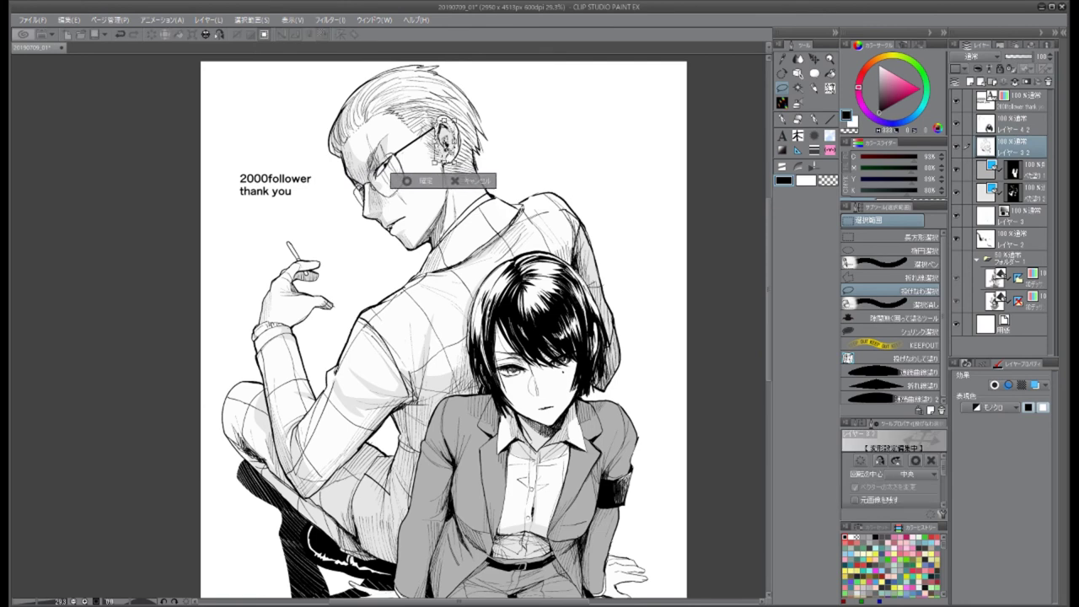
pyautogui.press('Return')
# Step: Touch up the black linework around the smoking figure's ear, temple and swept-back hair
pyautogui.press('p')
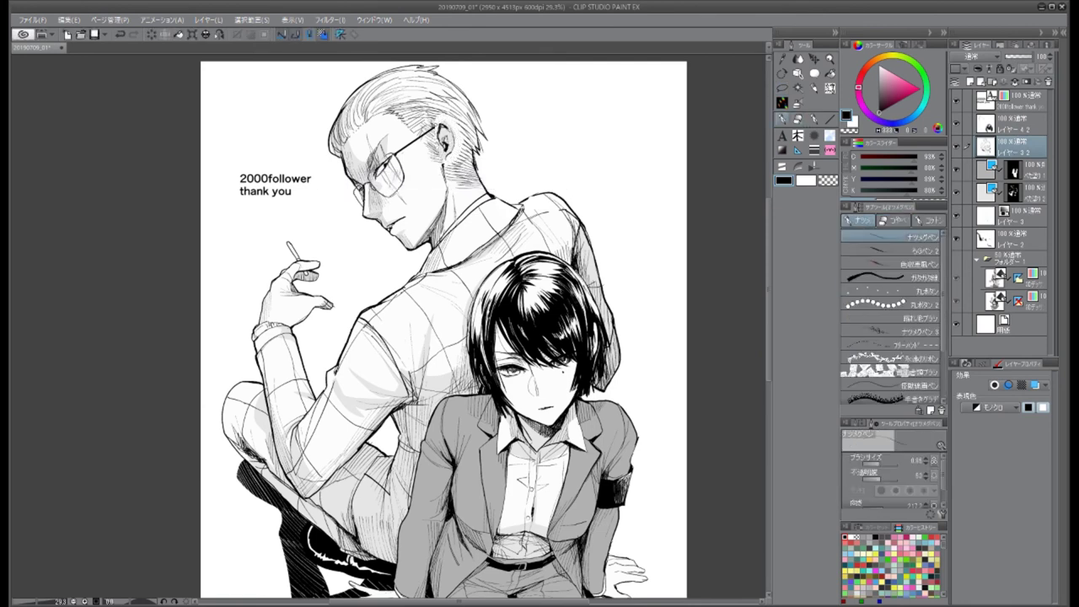
pyautogui.moveTo(435, 117)
pyautogui.mouseDown()
pyautogui.moveTo(457, 137)
pyautogui.moveTo(458, 167)
pyautogui.moveTo(470, 158)
pyautogui.mouseUp()
pyautogui.press('c')
pyautogui.press('c')
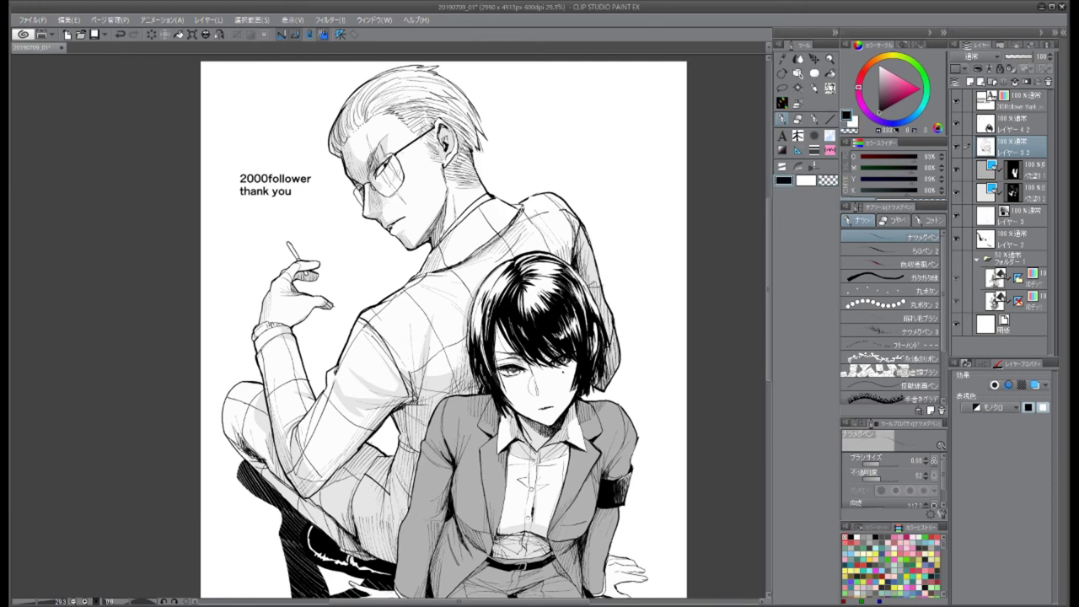
pyautogui.moveTo(386, 96)
pyautogui.mouseDown()
pyautogui.moveTo(430, 130)
pyautogui.moveTo(430, 147)
pyautogui.mouseUp()
# Step: Select the smoking figure's glasses lenses and fill them with a manga gradient tone to make dark sunglasses
pyautogui.press('m')
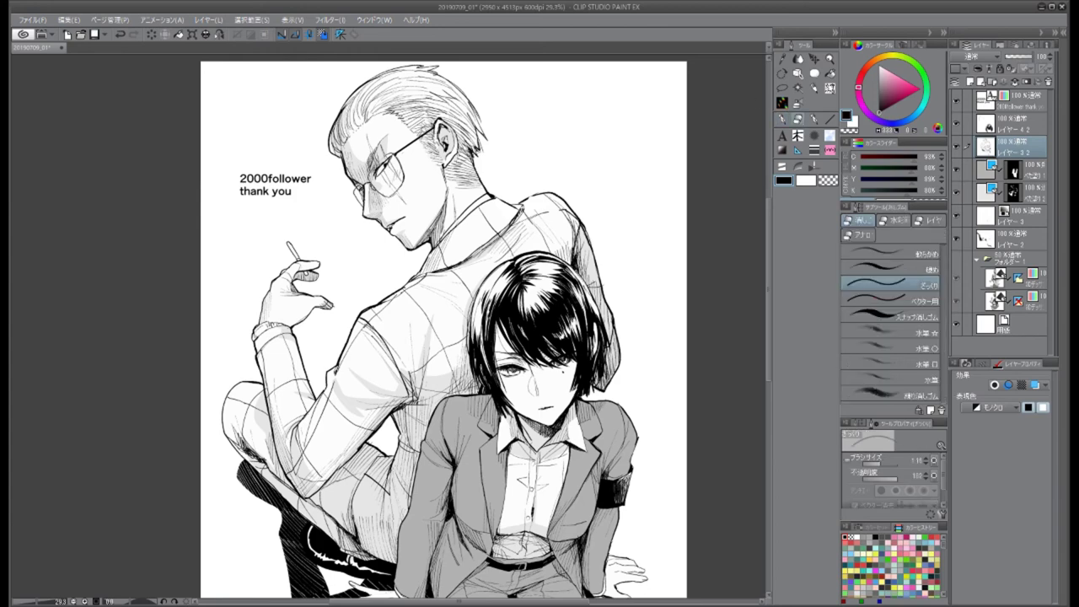
pyautogui.moveTo(381, 152)
pyautogui.mouseDown()
pyautogui.moveTo(371, 192)
pyautogui.moveTo(411, 165)
pyautogui.moveTo(396, 192)
pyautogui.mouseUp()
pyautogui.click(786, 152)
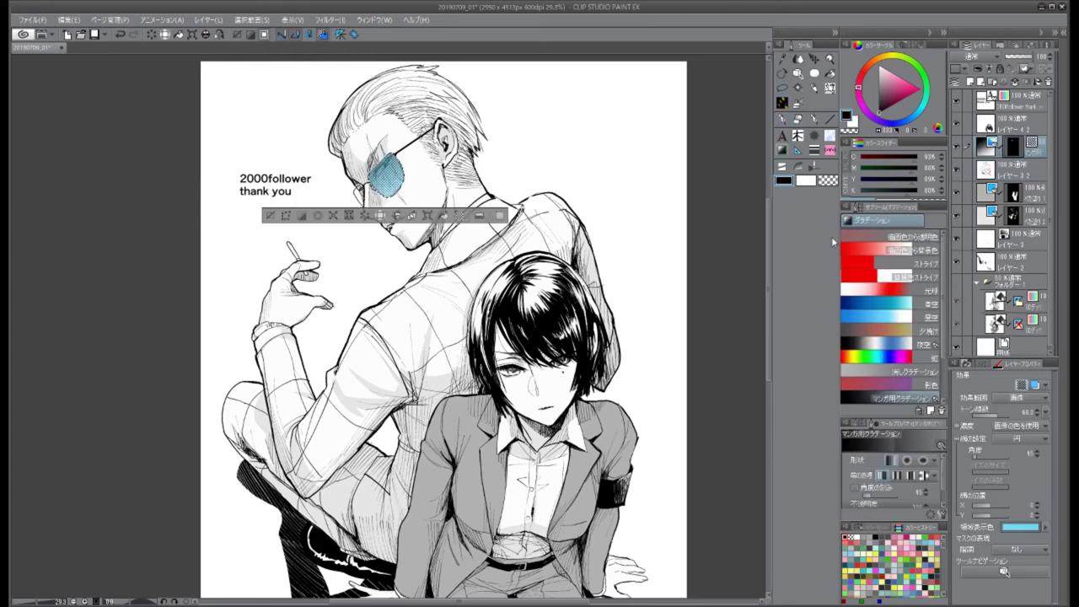
pyautogui.click(796, 102)
pyautogui.press('m')
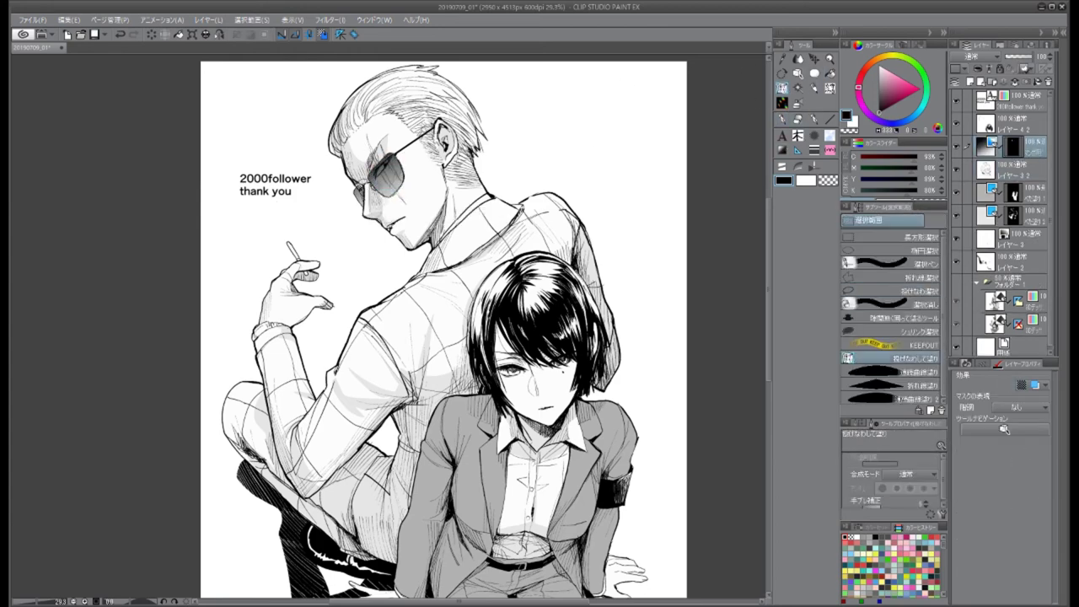
# Step: Touch up the linework on the smoking figure's far shoulder on レイヤー 3 2
pyautogui.press('/')
pyautogui.scroll(-2, 705, 277)
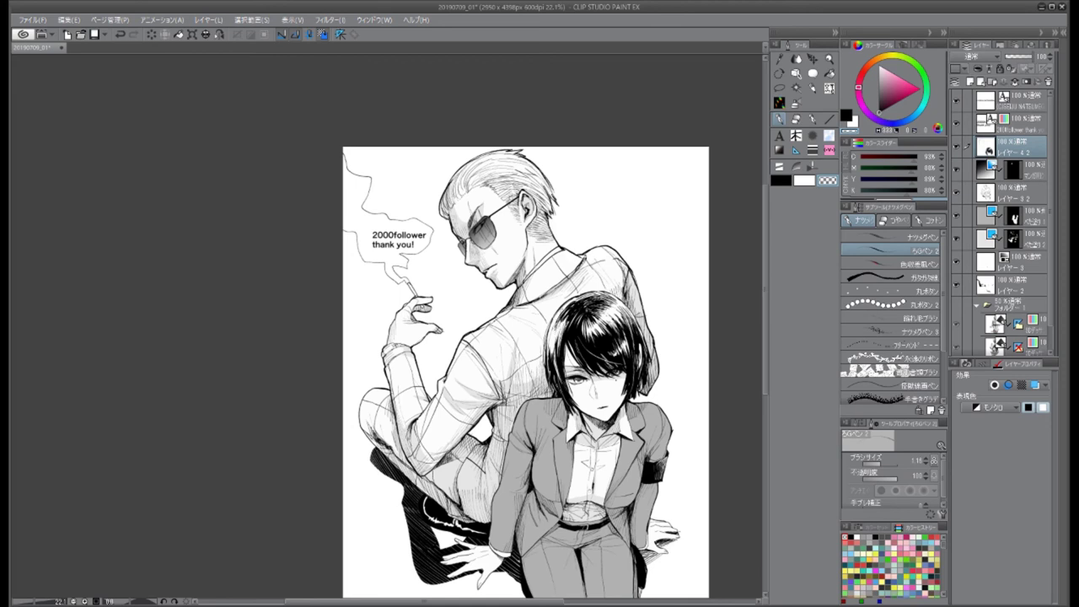
pyautogui.press('c')
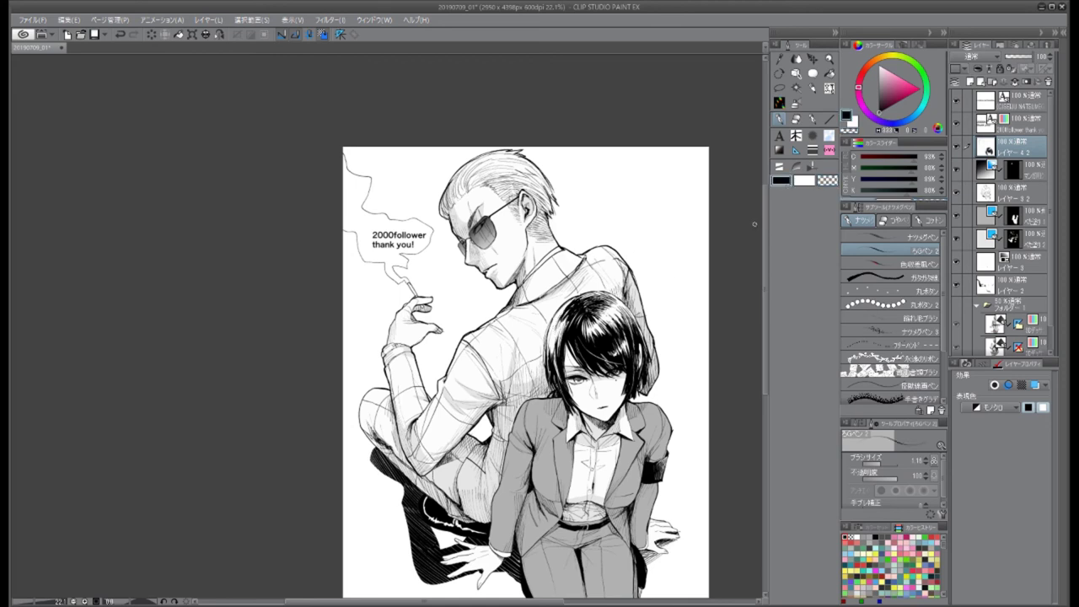
pyautogui.click(1009, 196)
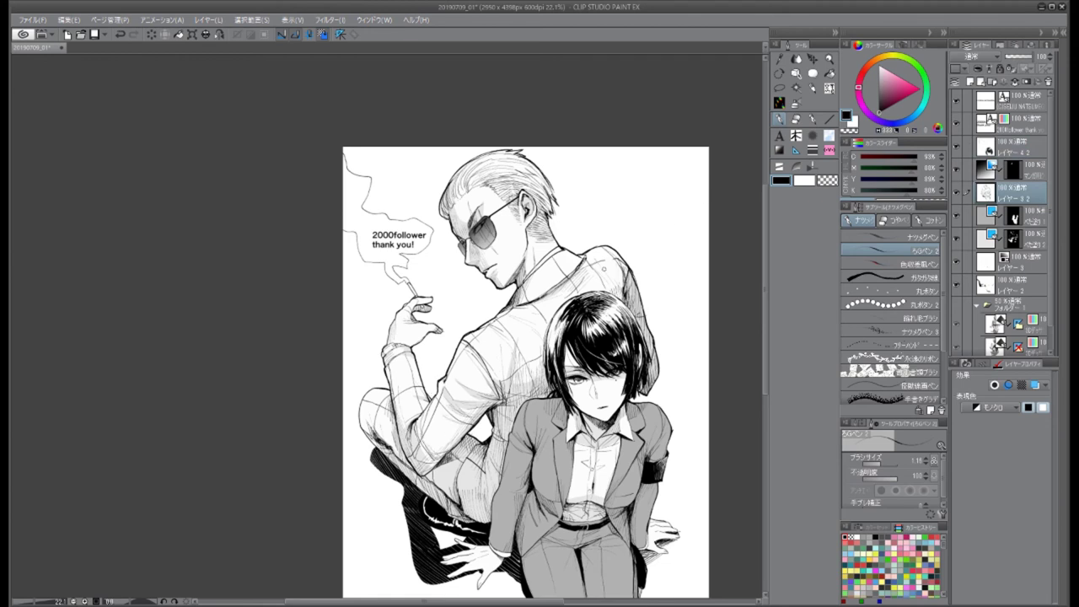
pyautogui.moveTo(603, 290); pyautogui.dragTo(612, 263)
pyautogui.press('c')
pyautogui.press('c')
pyautogui.press('c')
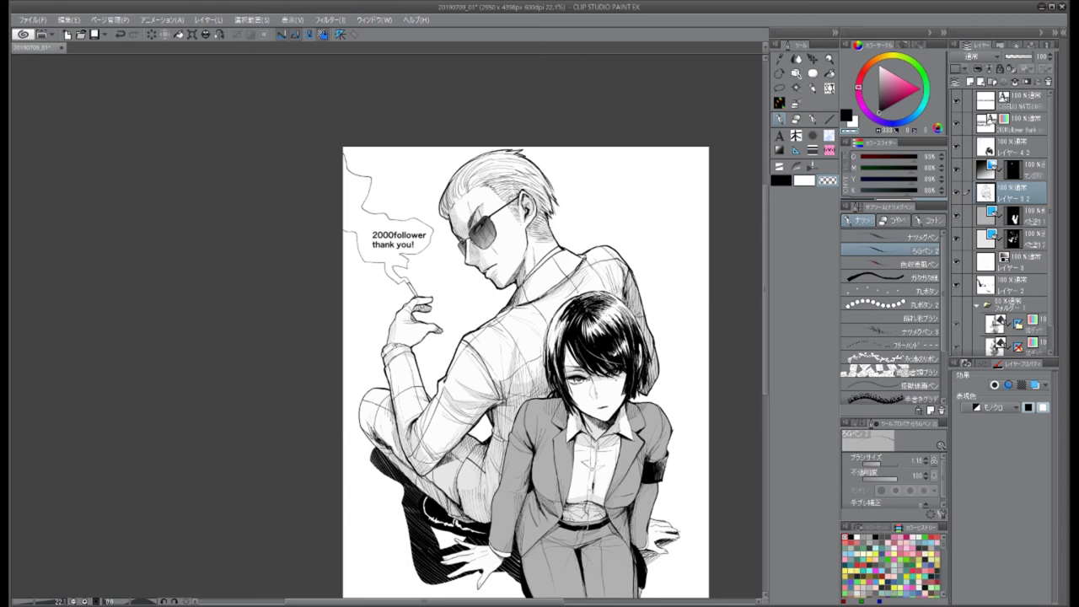
pyautogui.press('c')
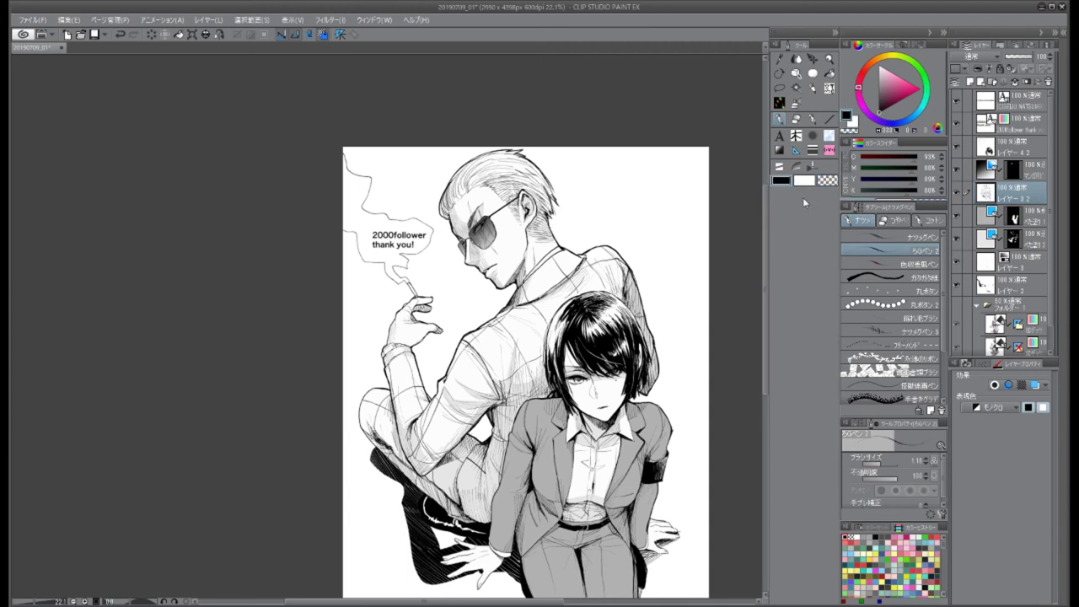
# Step: Switch to レイヤー 4 2 and retouch the seated woman's black hair near the crown with ちびペン 2
pyautogui.press('x')
pyautogui.press('c')
pyautogui.click(961, 148)
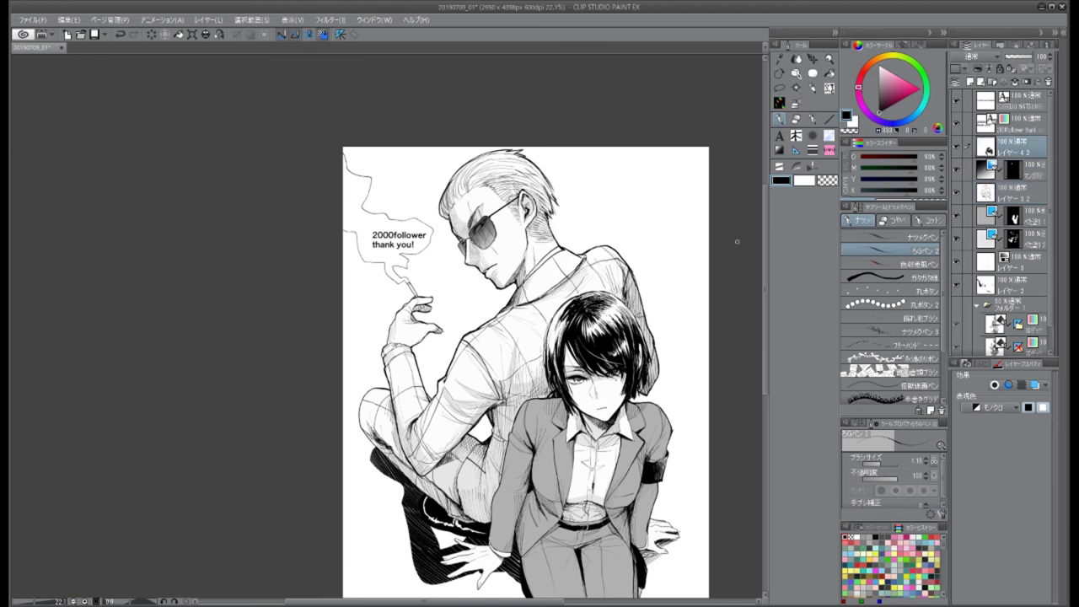
pyautogui.press('c')
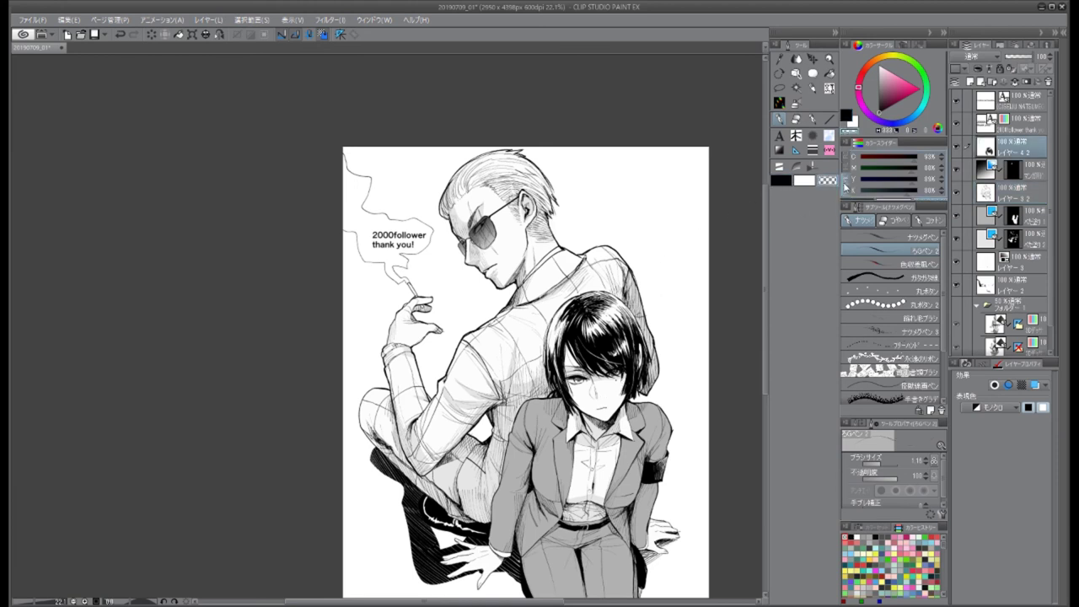
pyautogui.press('c')
pyautogui.press('c')
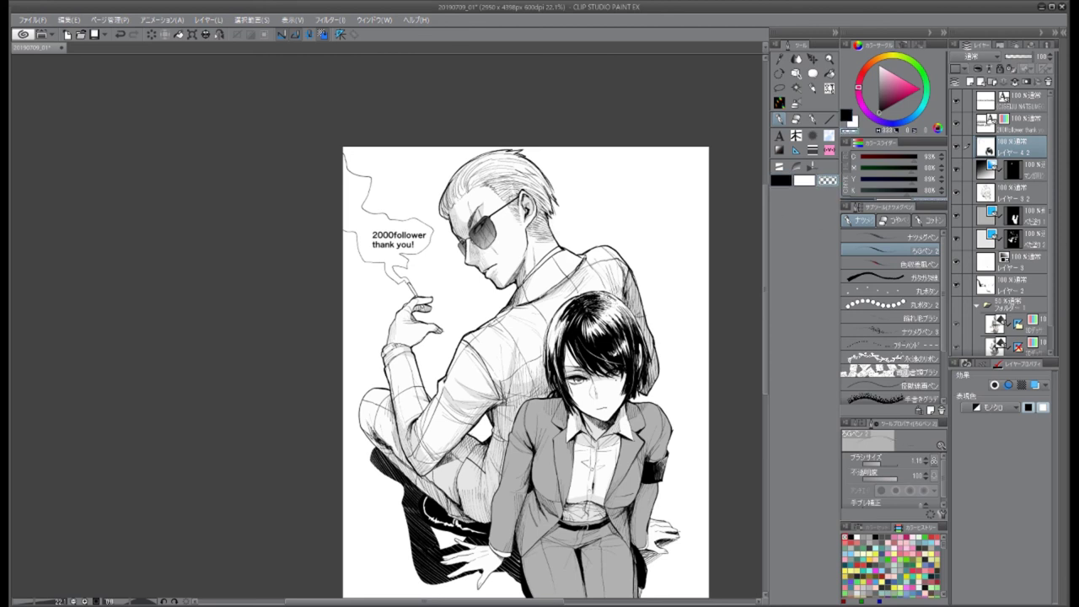
pyautogui.moveTo(639, 314)
pyautogui.mouseDown()
pyautogui.moveTo(625, 347)
pyautogui.moveTo(624, 310)
pyautogui.moveTo(622, 321)
pyautogui.mouseUp()
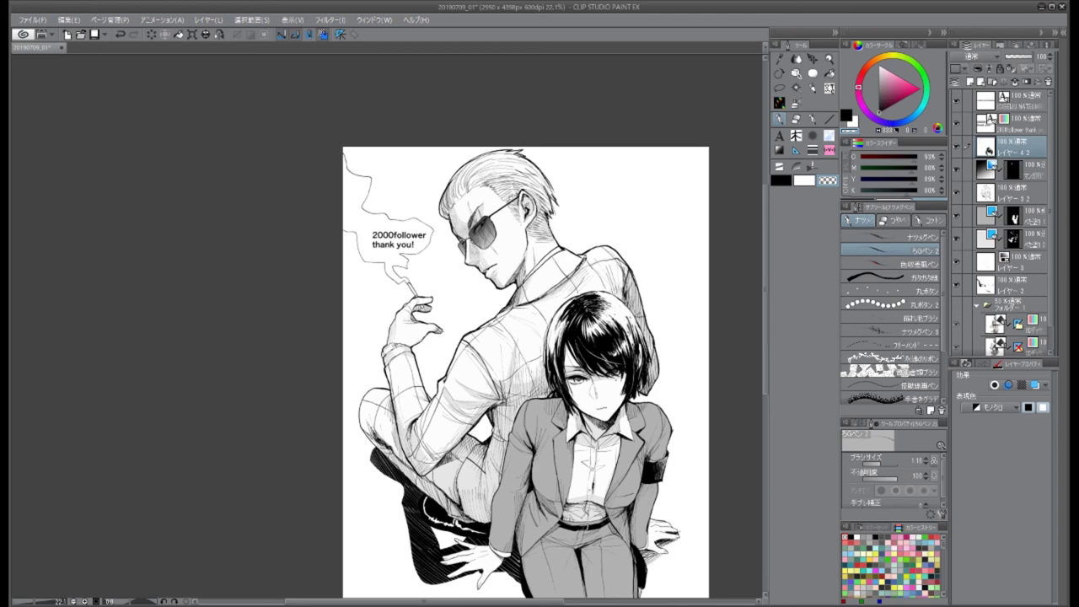
# Step: Draw fine black strands down both outer sides of the woman's bobbed hair
pyautogui.scroll(3, 688, 354)
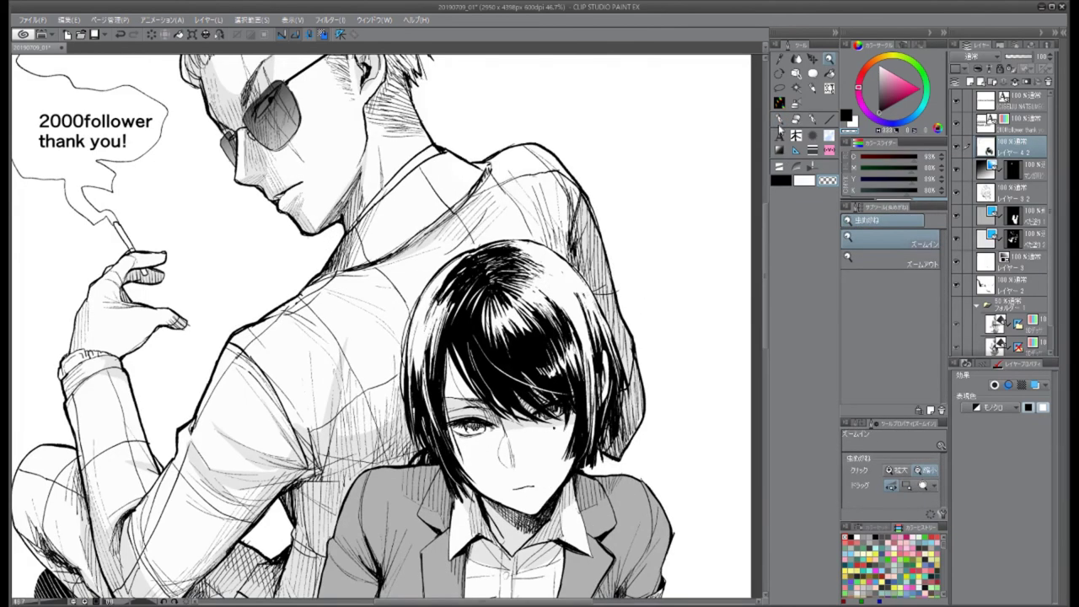
pyautogui.press('c')
pyautogui.moveTo(556, 270)
pyautogui.mouseDown()
pyautogui.moveTo(574, 333)
pyautogui.moveTo(575, 278)
pyautogui.moveTo(593, 355)
pyautogui.mouseUp()
pyautogui.hotkey('ctrl', 'z')
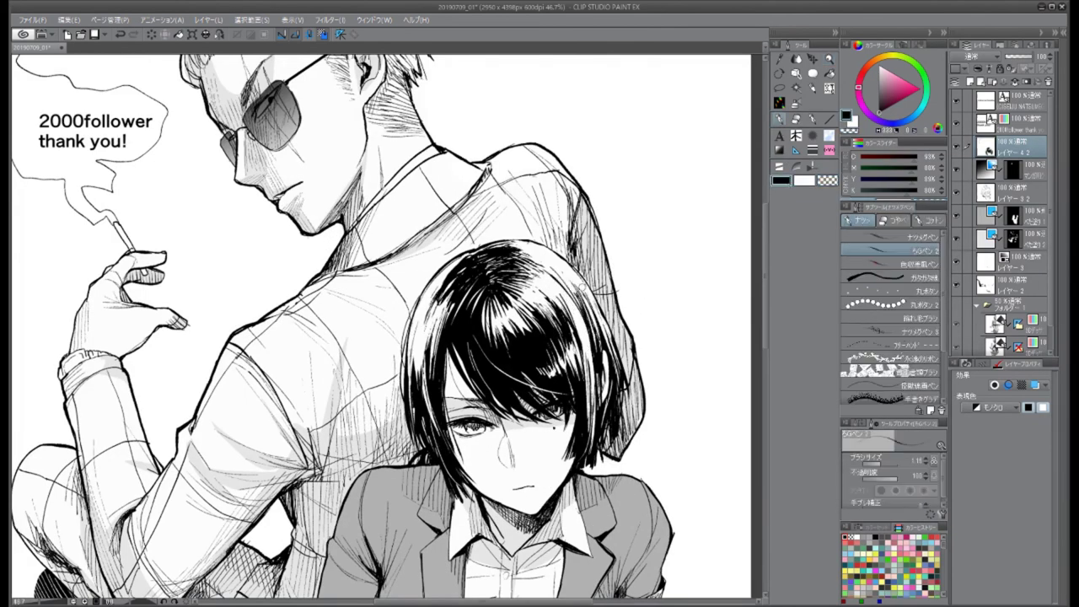
pyautogui.moveTo(590, 283); pyautogui.dragTo(603, 334)
pyautogui.moveTo(435, 308); pyautogui.dragTo(417, 374)
pyautogui.moveTo(414, 305); pyautogui.dragTo(396, 451)
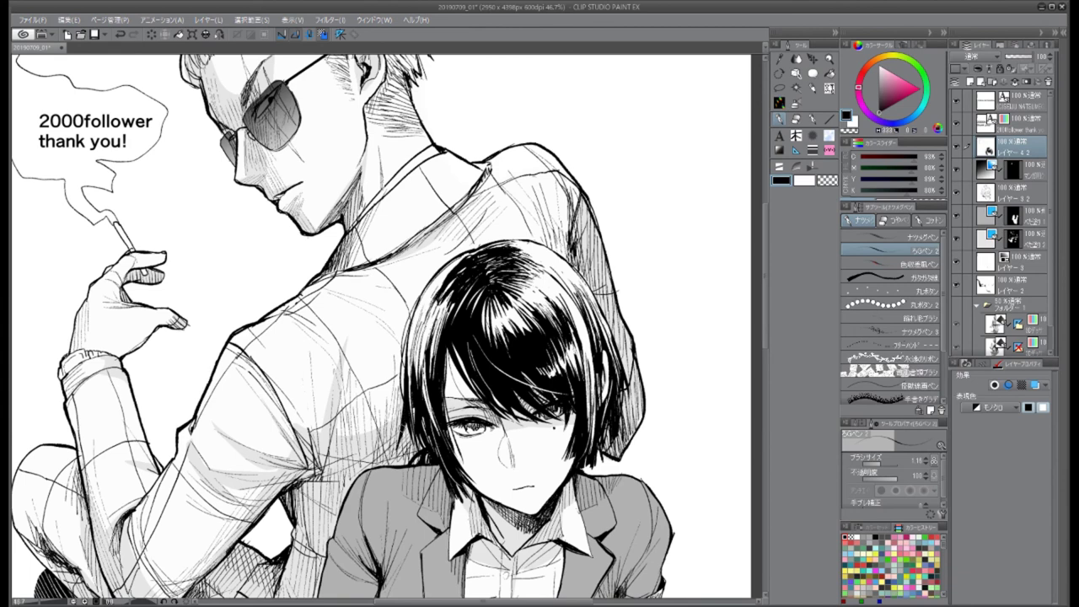
pyautogui.moveTo(403, 391); pyautogui.dragTo(394, 448)
# Step: Carve broad glossy highlights out of the woman's black hair with the つやベタ用★消しゴム eraser
pyautogui.press('c')
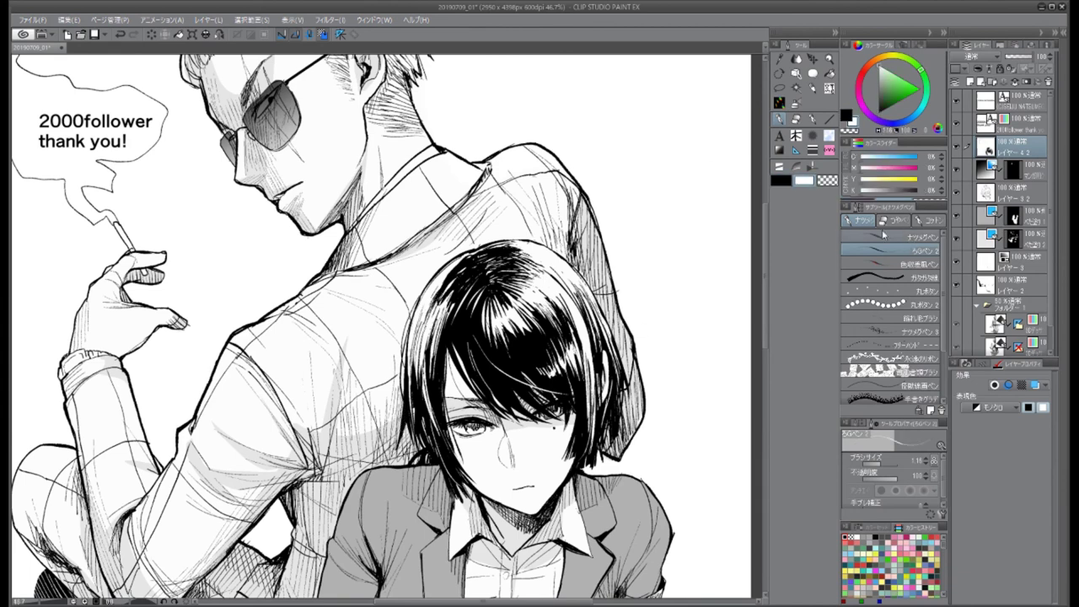
pyautogui.click(895, 220)
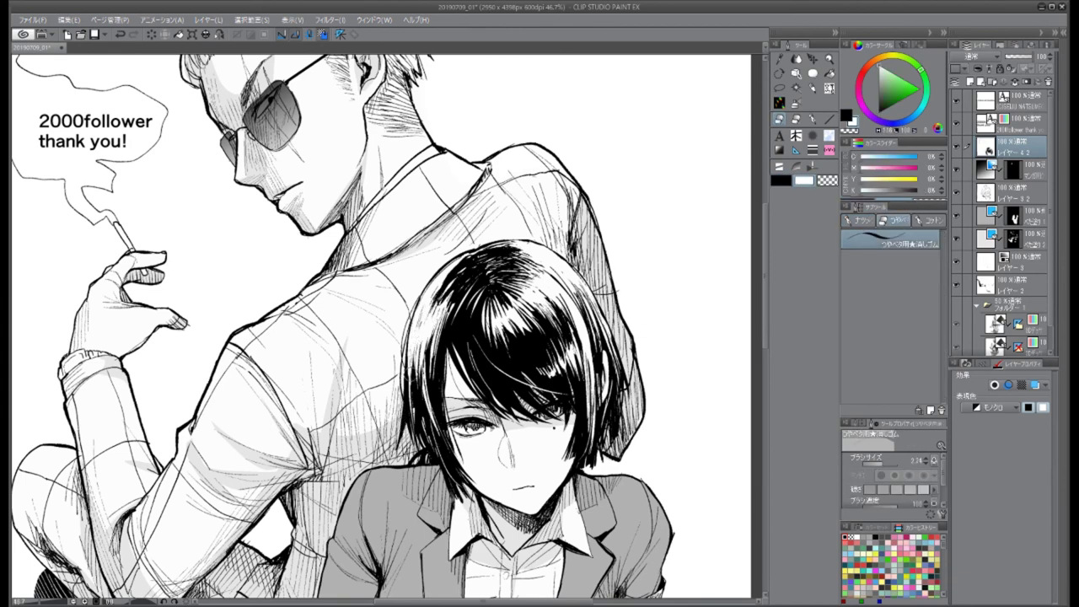
pyautogui.moveTo(552, 283)
pyautogui.mouseDown()
pyautogui.moveTo(576, 371)
pyautogui.moveTo(585, 310)
pyautogui.moveTo(516, 242)
pyautogui.mouseUp()
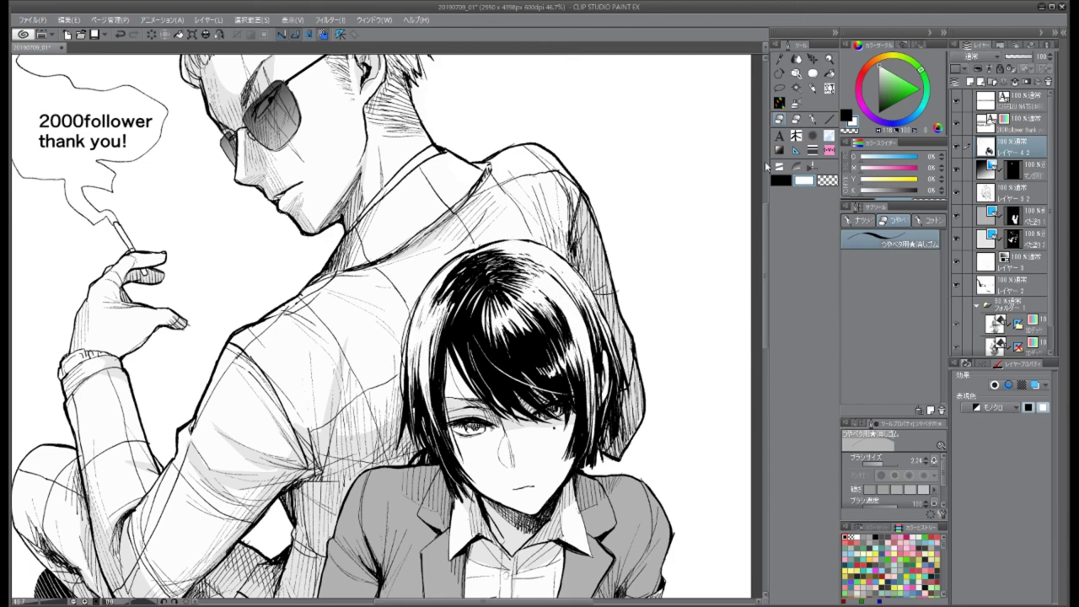
# Step: Paint black strands back over the highlight on the outer side of the woman's hair above her visible eye
pyautogui.press('p')
pyautogui.moveTo(430, 407); pyautogui.dragTo(418, 302)
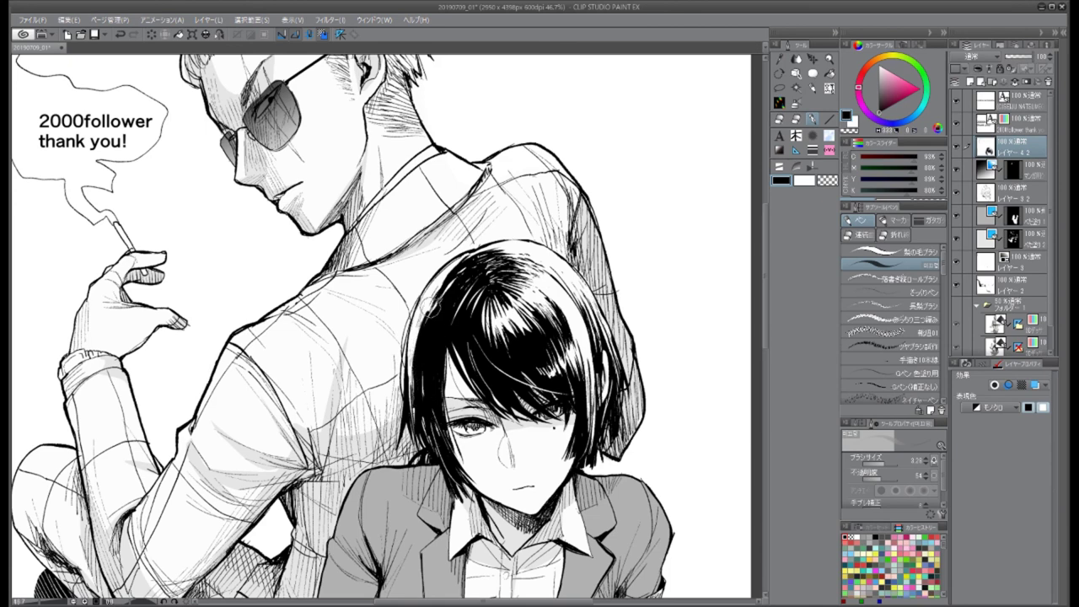
pyautogui.moveTo(415, 379); pyautogui.dragTo(447, 278)
pyautogui.moveTo(421, 327)
pyautogui.mouseDown()
pyautogui.moveTo(414, 385)
pyautogui.moveTo(438, 278)
pyautogui.moveTo(424, 401)
pyautogui.moveTo(430, 308)
pyautogui.mouseUp()
pyautogui.press('p')
pyautogui.press('x')
pyautogui.press(',')
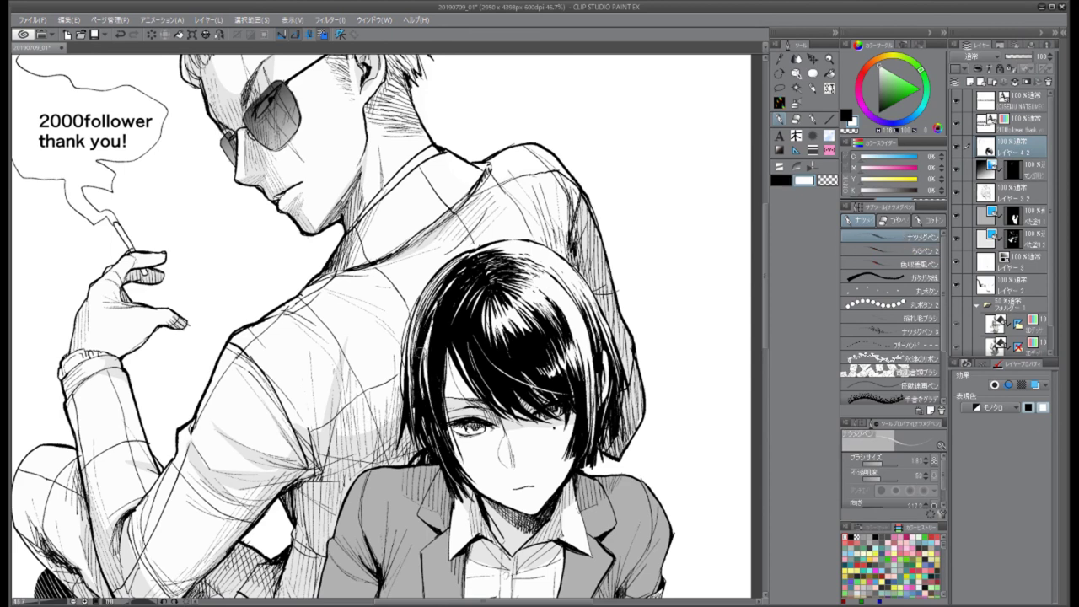
pyautogui.moveTo(421, 422)
pyautogui.mouseDown()
pyautogui.moveTo(419, 322)
pyautogui.moveTo(439, 472)
pyautogui.mouseUp()
pyautogui.hotkey('ctrl', 'z')
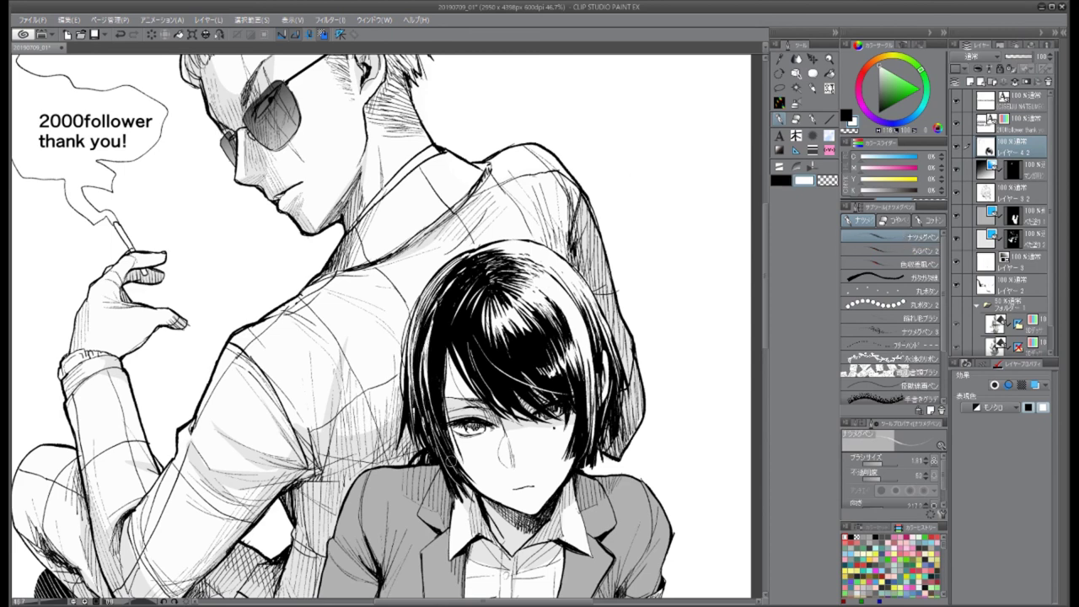
pyautogui.hotkey('ctrl', 'z')
# Step: Draw thin white strands with ナツメグペン through the woman's hair from the crown to the side nearer the armband
pyautogui.moveTo(586, 376); pyautogui.dragTo(585, 455)
pyautogui.moveTo(589, 357); pyautogui.dragTo(586, 430)
pyautogui.moveTo(544, 295); pyautogui.dragTo(583, 390)
# Step: Break up the woman's hair highlight with fine black strands across the crown and the side nearer the armband
pyautogui.press('x')
pyautogui.moveTo(588, 339); pyautogui.dragTo(587, 417)
pyautogui.moveTo(546, 297)
pyautogui.mouseDown()
pyautogui.moveTo(573, 368)
pyautogui.moveTo(587, 362)
pyautogui.mouseUp()
pyautogui.moveTo(521, 283); pyautogui.dragTo(586, 344)
pyautogui.moveTo(506, 262)
pyautogui.mouseDown()
pyautogui.moveTo(545, 300)
pyautogui.moveTo(539, 280)
pyautogui.mouseUp()
pyautogui.moveTo(484, 245); pyautogui.dragTo(529, 262)
pyautogui.moveTo(567, 278); pyautogui.dragTo(600, 325)
pyautogui.moveTo(575, 303); pyautogui.dragTo(590, 354)
pyautogui.moveTo(482, 305); pyautogui.dragTo(495, 347)
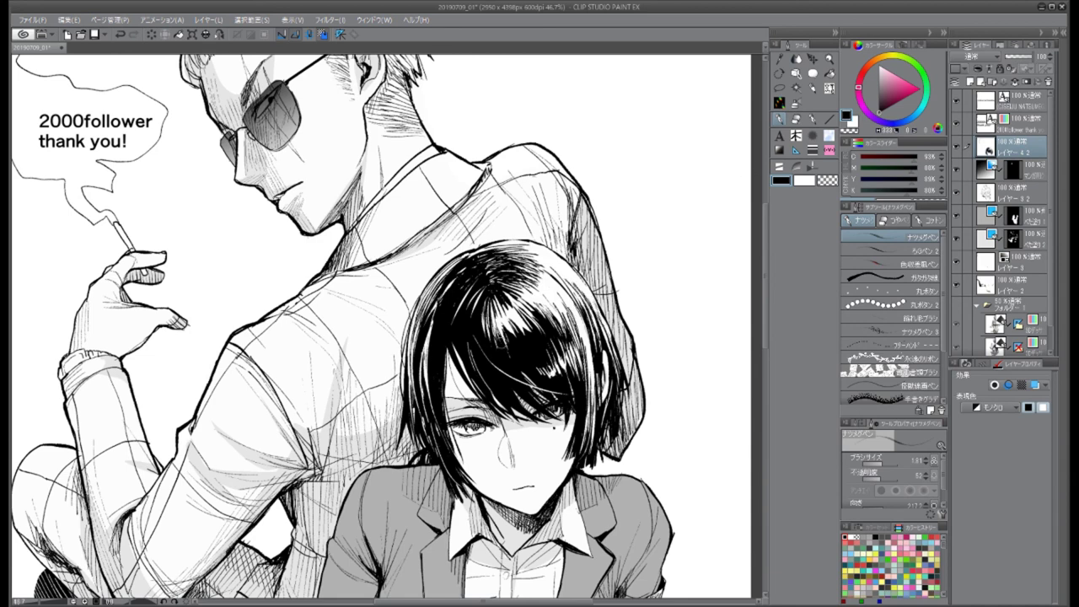
pyautogui.moveTo(509, 281); pyautogui.dragTo(531, 320)
pyautogui.moveTo(531, 267); pyautogui.dragTo(582, 352)
pyautogui.moveTo(573, 295); pyautogui.dragTo(582, 390)
pyautogui.moveTo(531, 246); pyautogui.dragTo(590, 306)
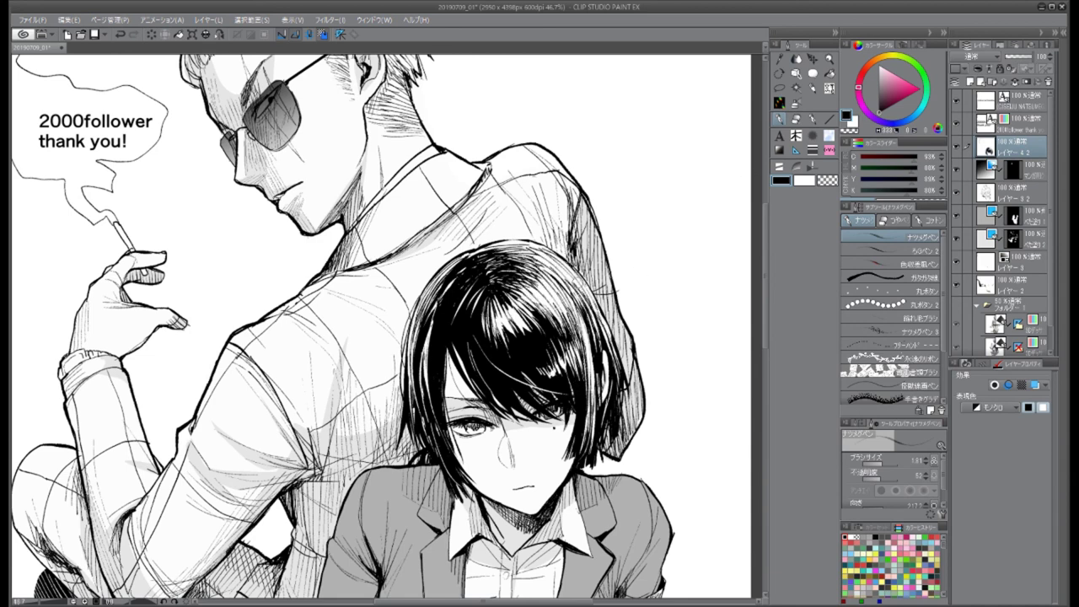
pyautogui.press('/')
pyautogui.moveTo(747, 160); pyautogui.dragTo(715, 157)
pyautogui.scroll(2, 727, 173)
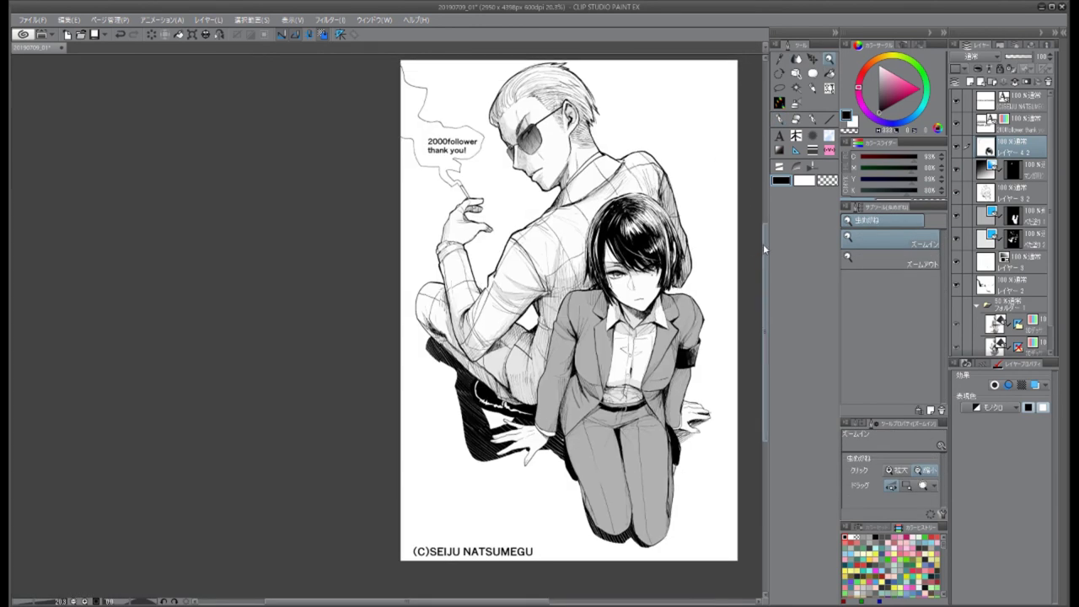
pyautogui.press('p')
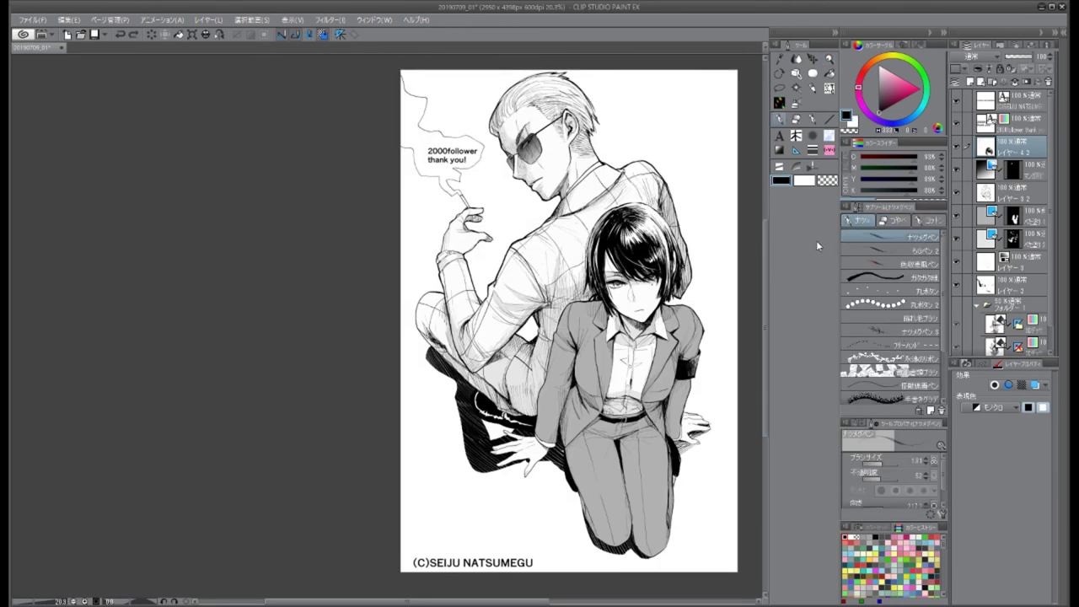
pyautogui.press('c')
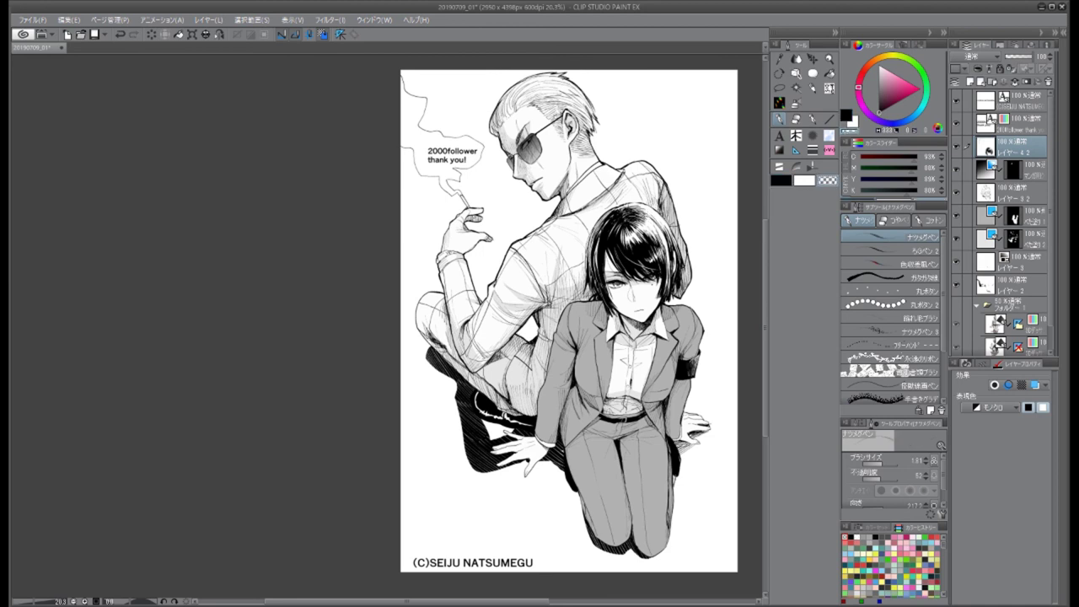